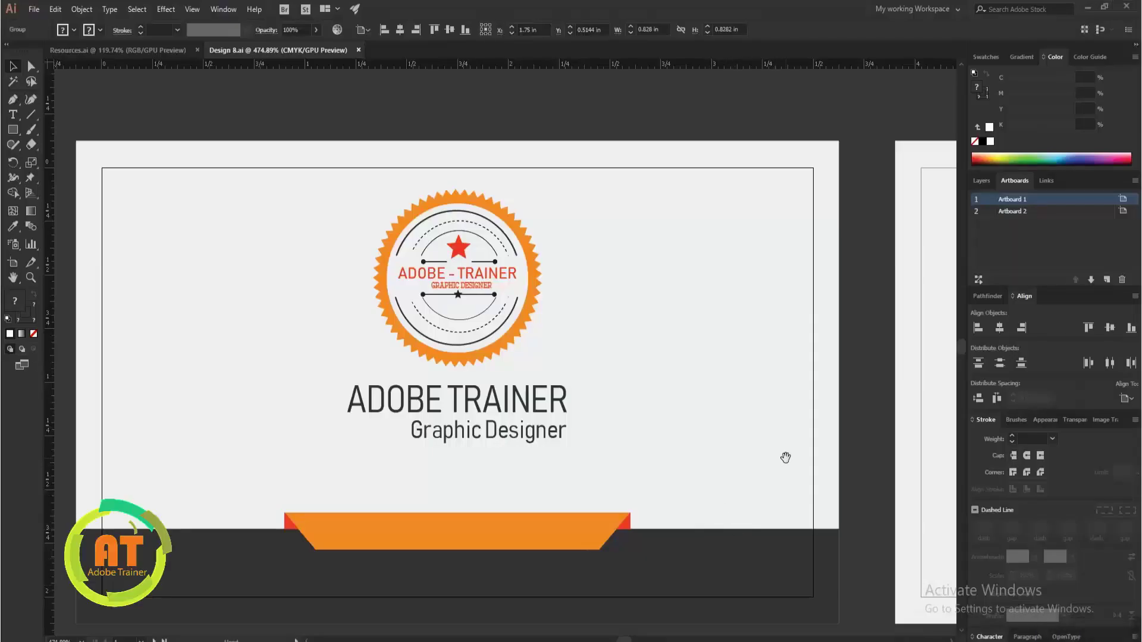
Step: Review both sides of the finished card, fit both artboards in view, and start a new document
mouse_move(774, 438)
left_mouse_down()
mouse_move(653, 435)
mouse_move(823, 412)
mouse_move(436, 410)
left_mouse_up()
mouse_move(773, 411)
left_mouse_down()
mouse_move(526, 410)
mouse_move(620, 410)
left_mouse_up()
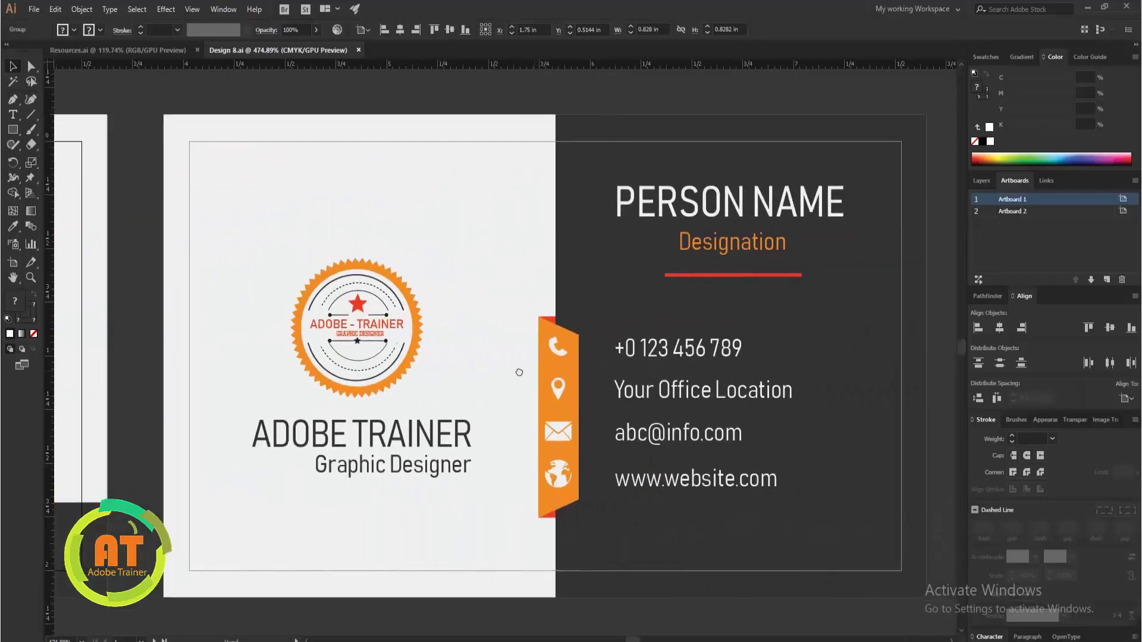
key("ctrl+alt+0")
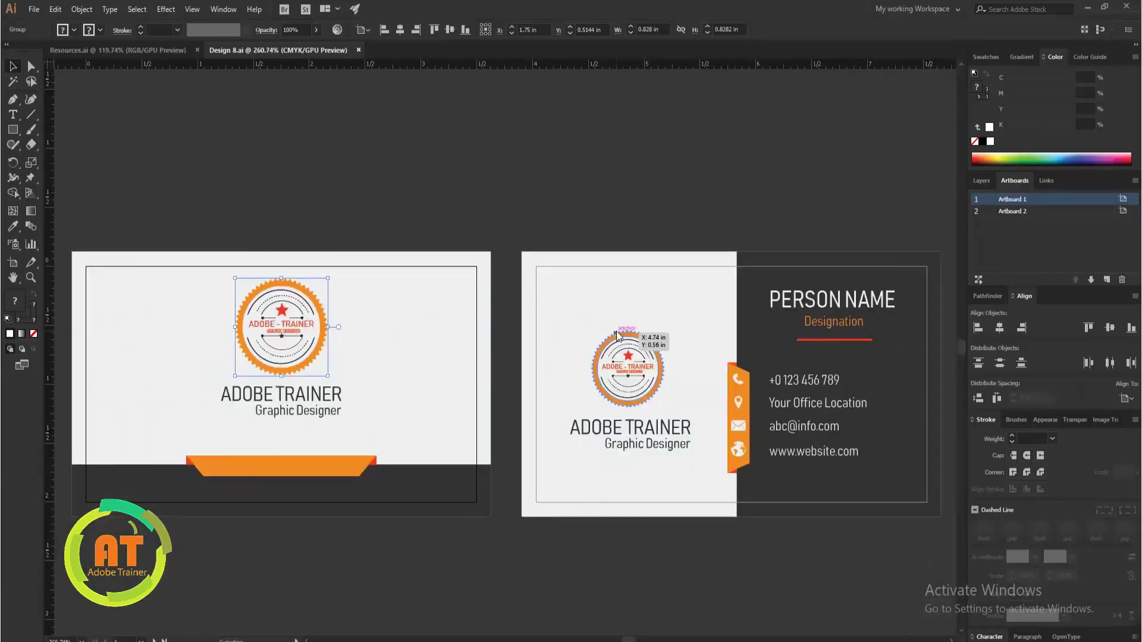
key("ctrl+n")
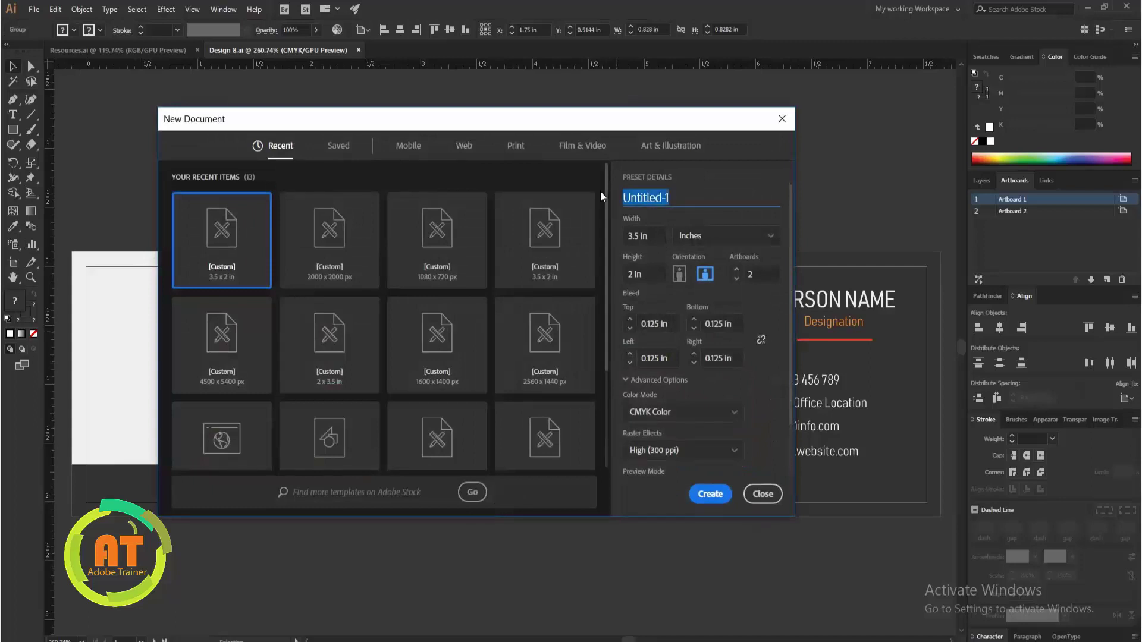
Step: Create 'New Design 8': two 3.5 × 2 in artboards, 0.125 in bleed, CMYK
type("New D")
type("esign ")
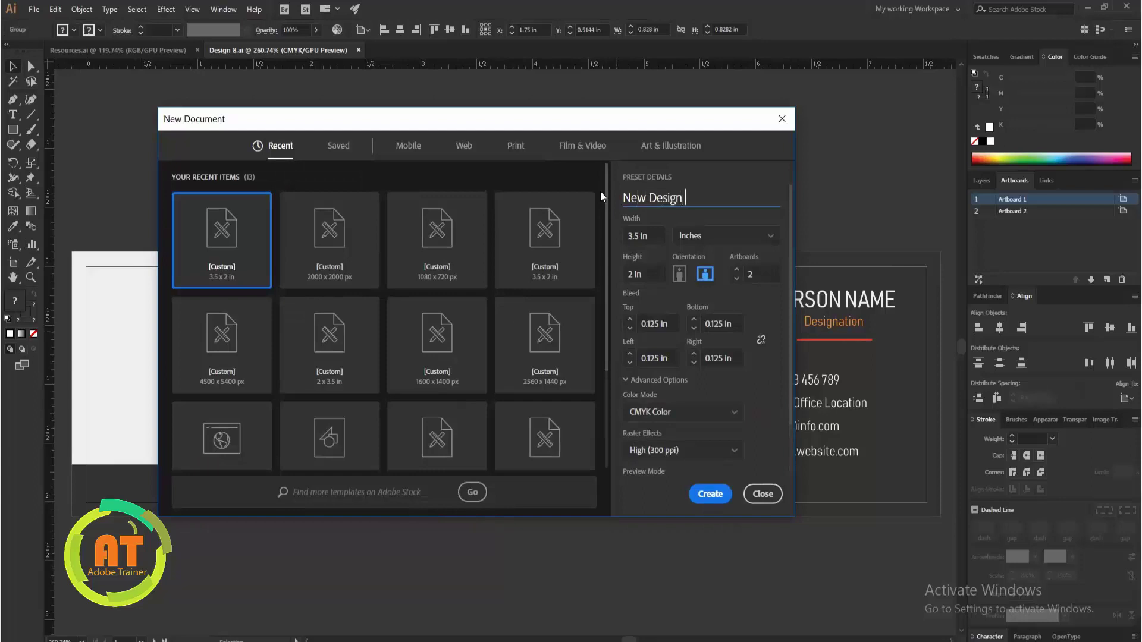
type("8")
key("Tab")
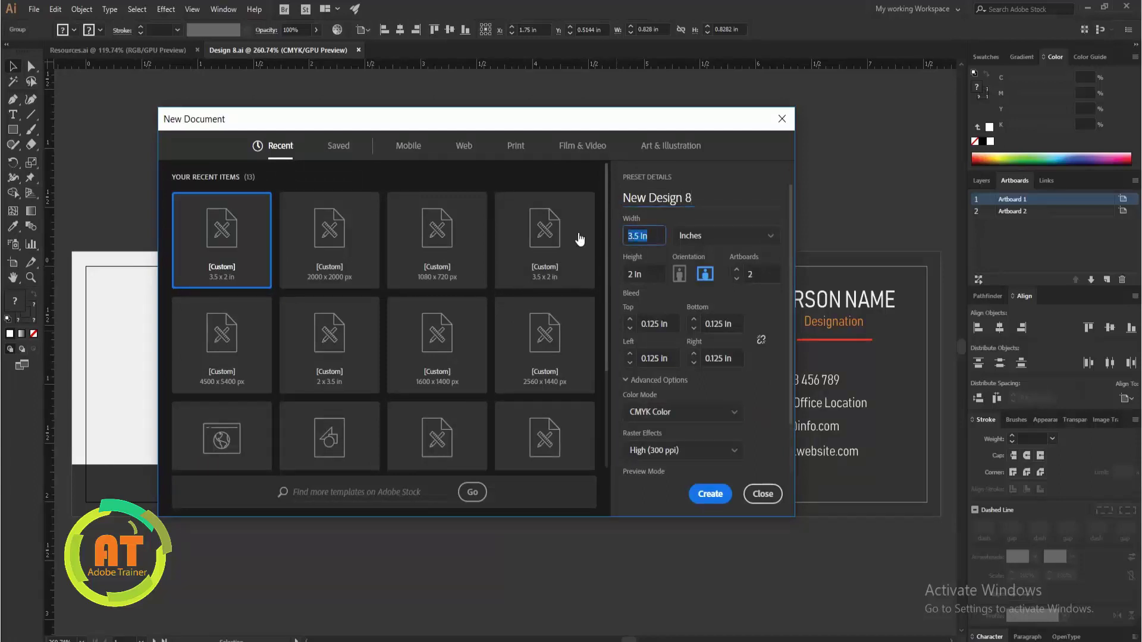
key("Tab")
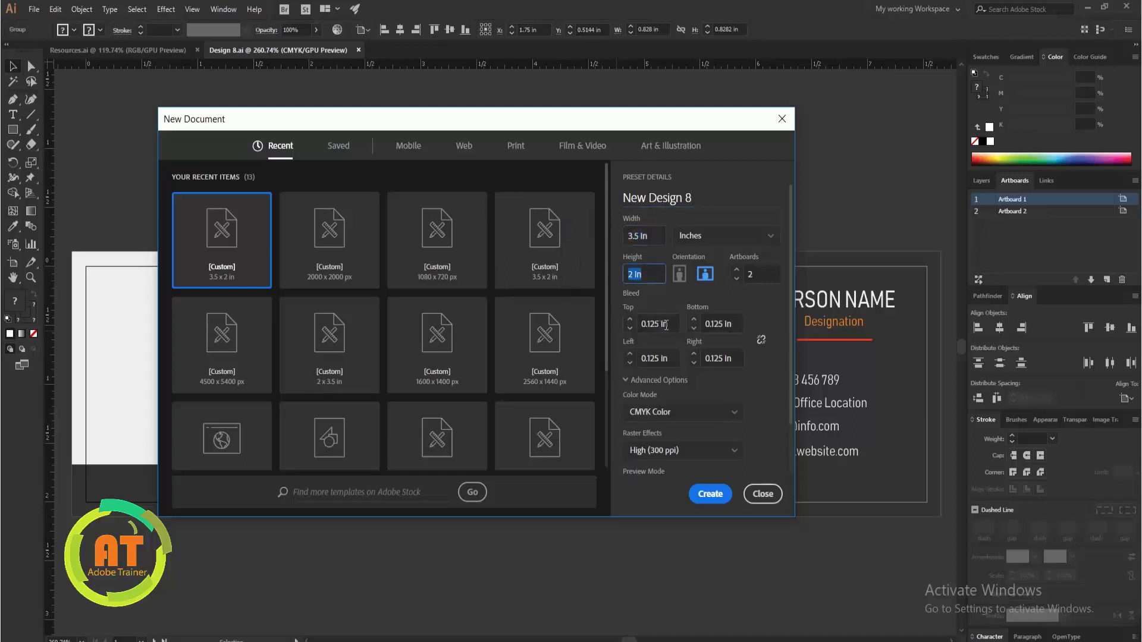
left_click(669, 325)
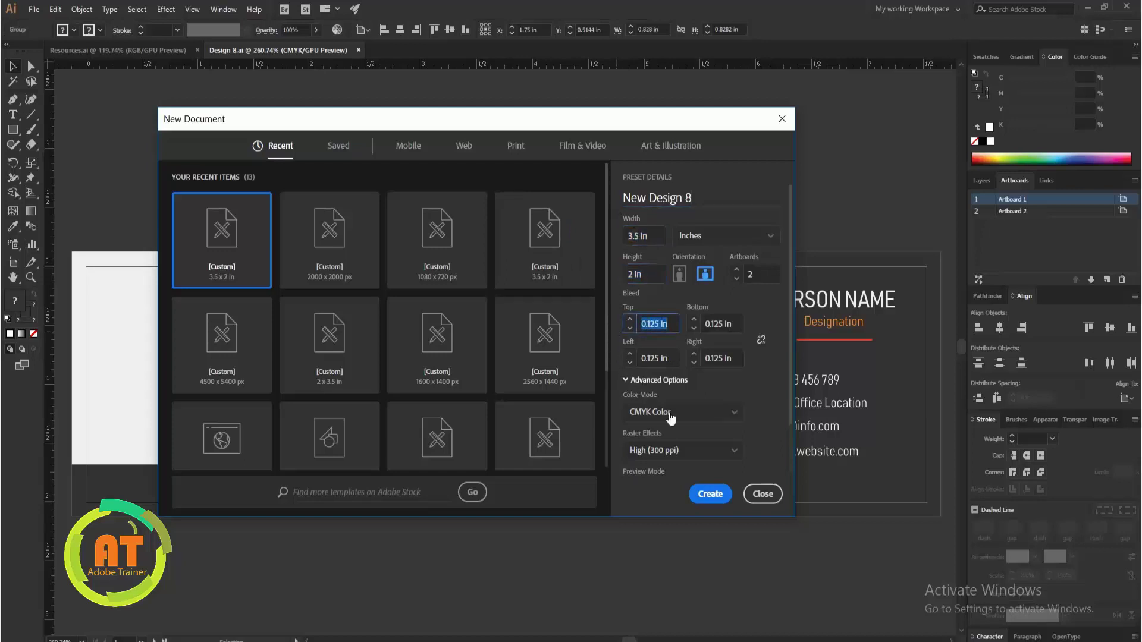
left_click(708, 495)
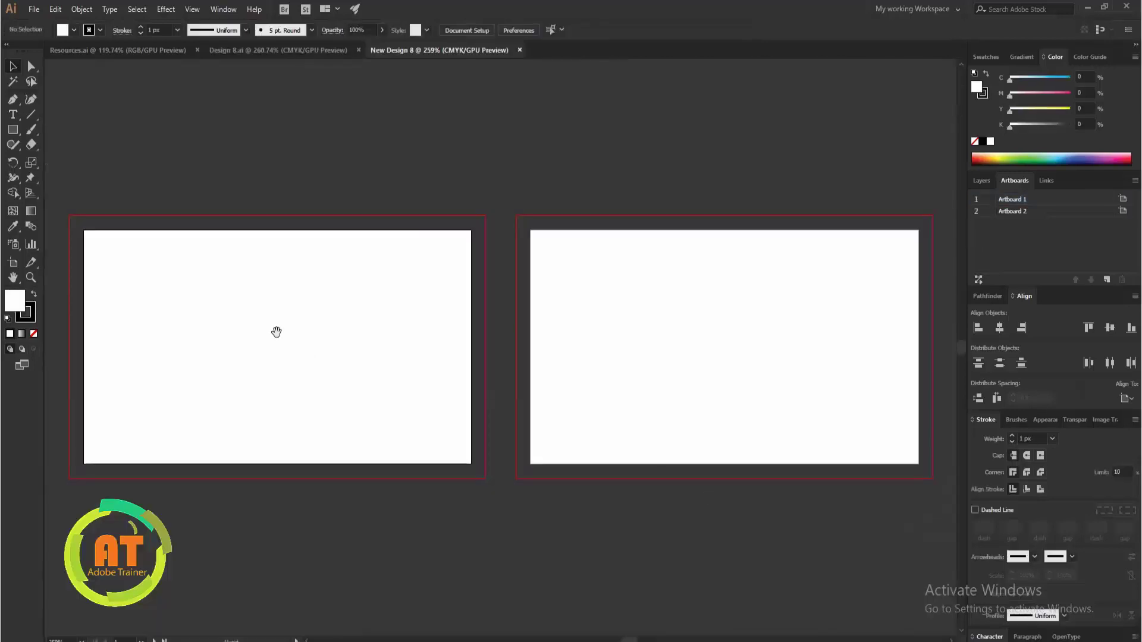
Step: Draw white rectangles covering each artboard out to the bleed edges
left_click_drag(275, 332, 437, 334)
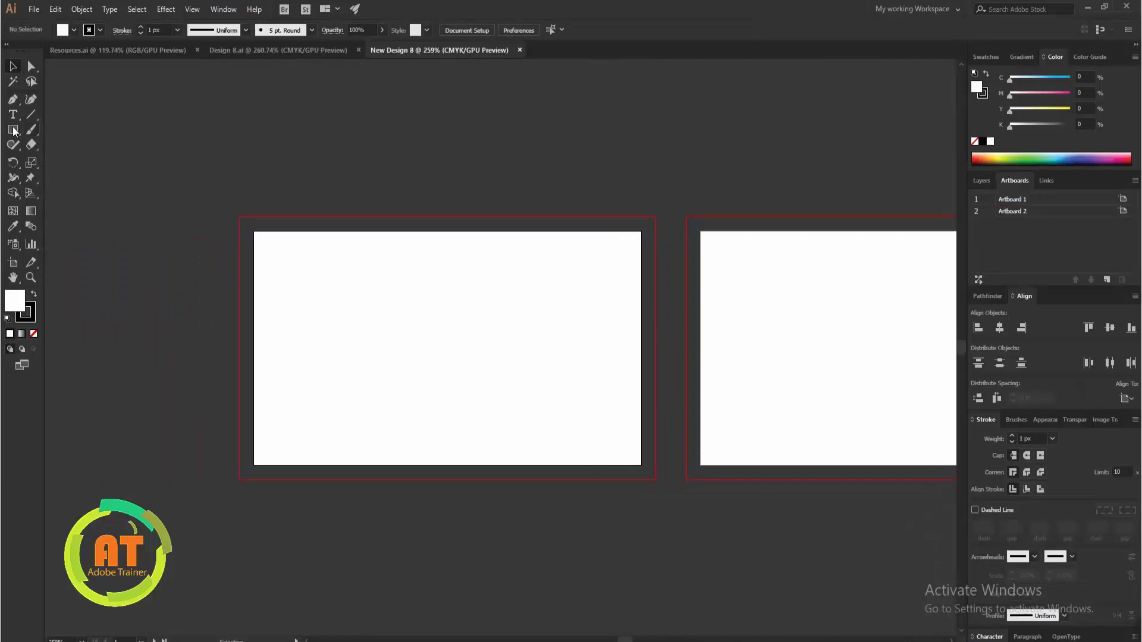
key("m")
mouse_move(239, 217)
left_mouse_down()
mouse_move(607, 493)
mouse_move(655, 479)
mouse_move(459, 505)
left_mouse_up()
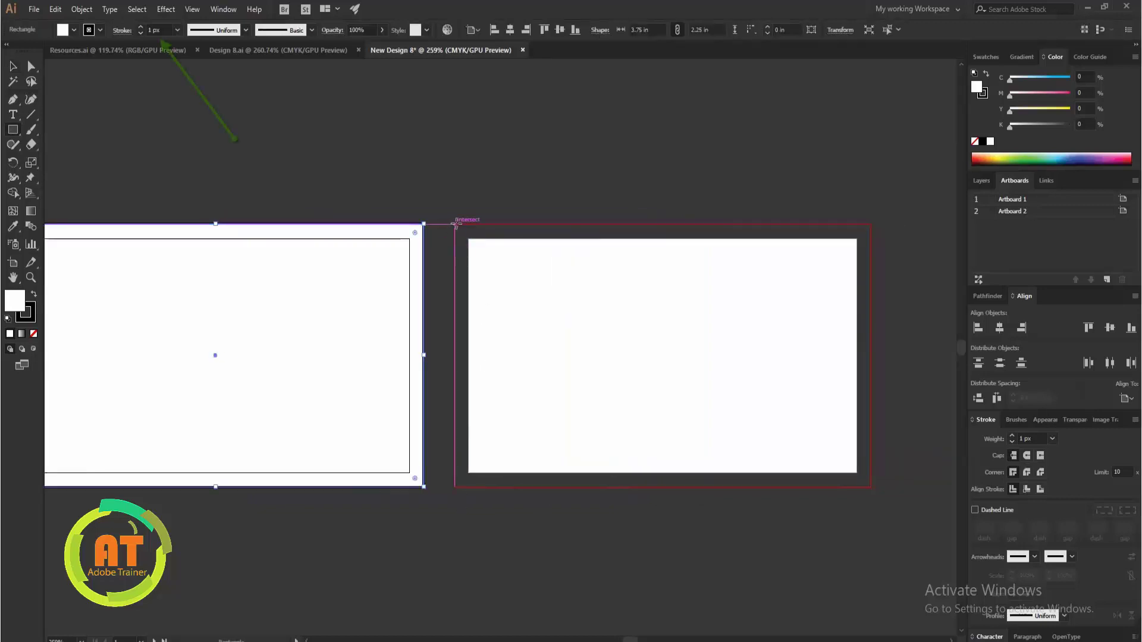
left_click_drag(455, 223, 869, 487)
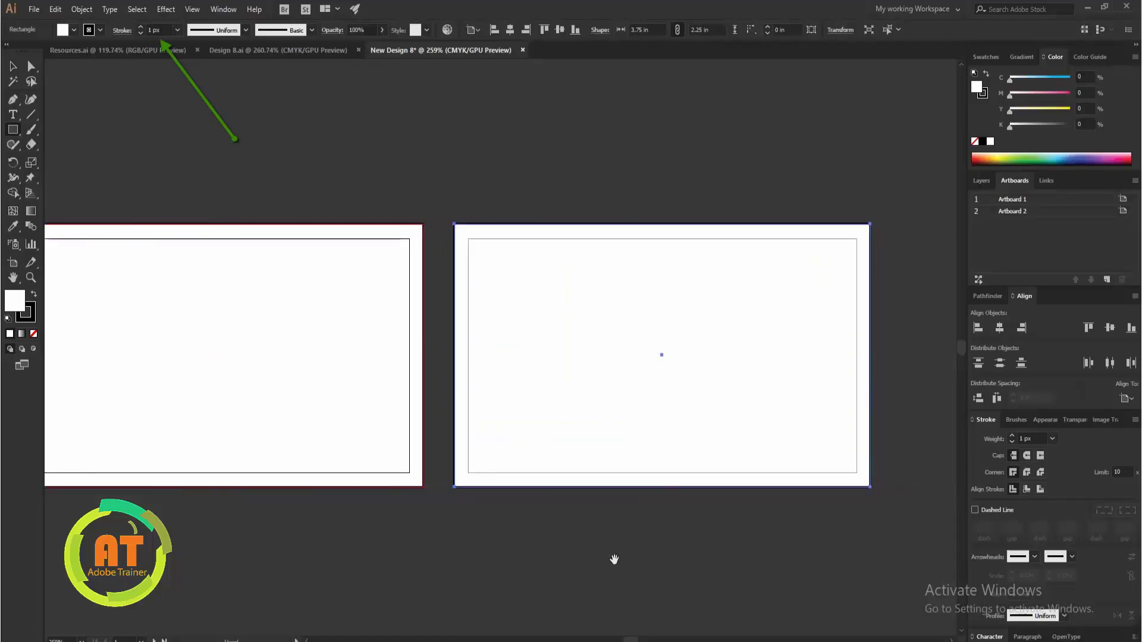
left_click_drag(516, 545, 754, 540)
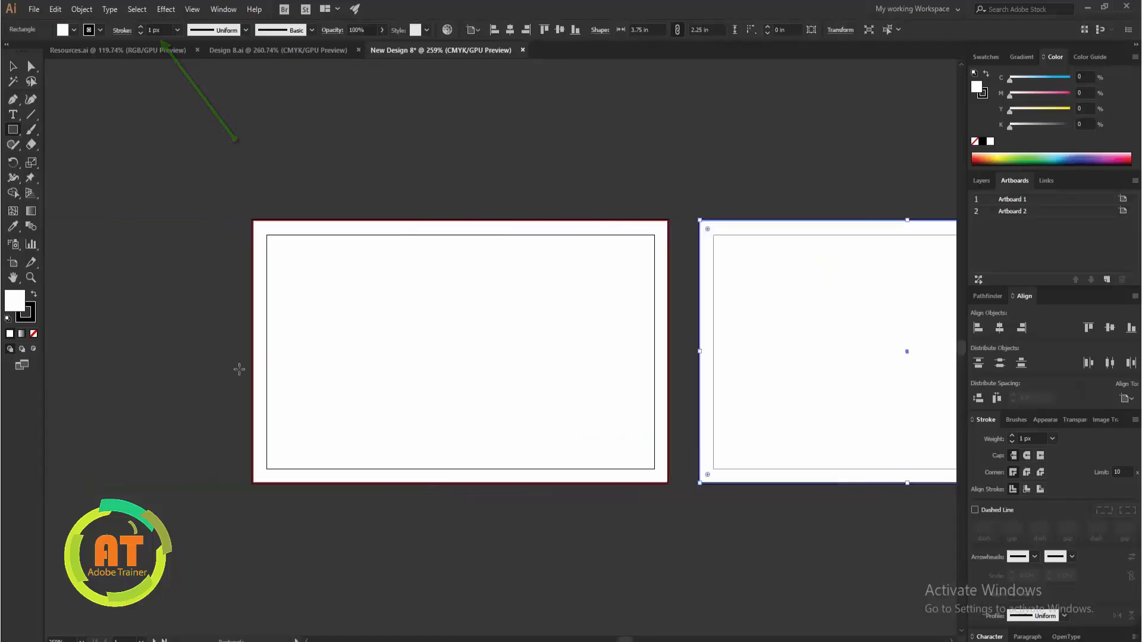
key("v")
left_click(191, 297)
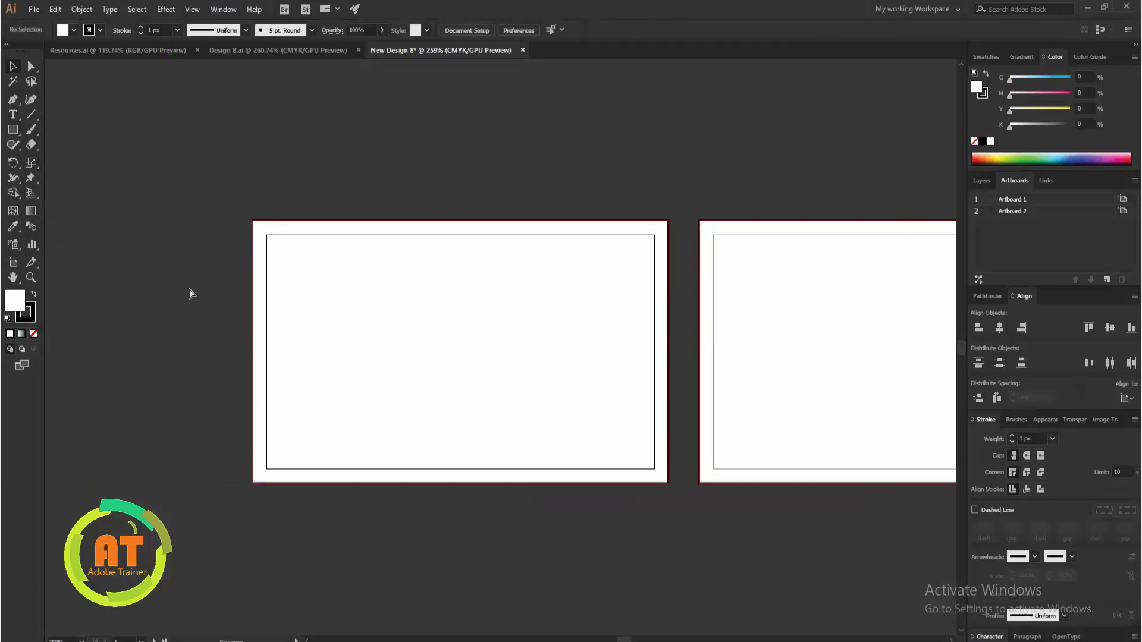
Step: Fill the front card's rectangle with the light grey swatch
left_click(308, 304)
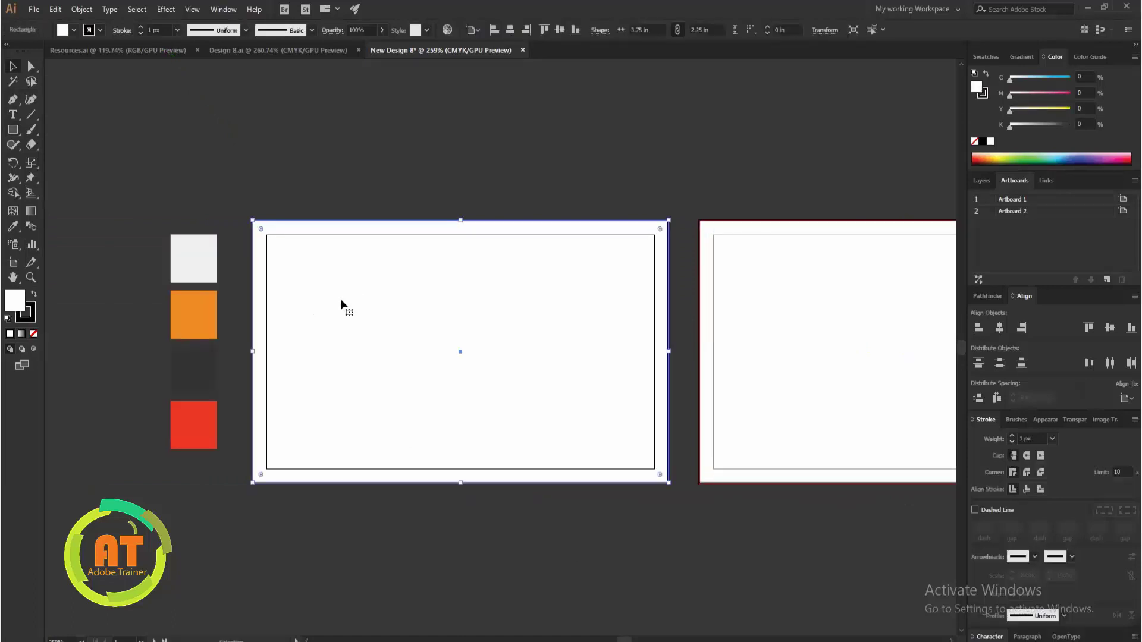
left_click(13, 227)
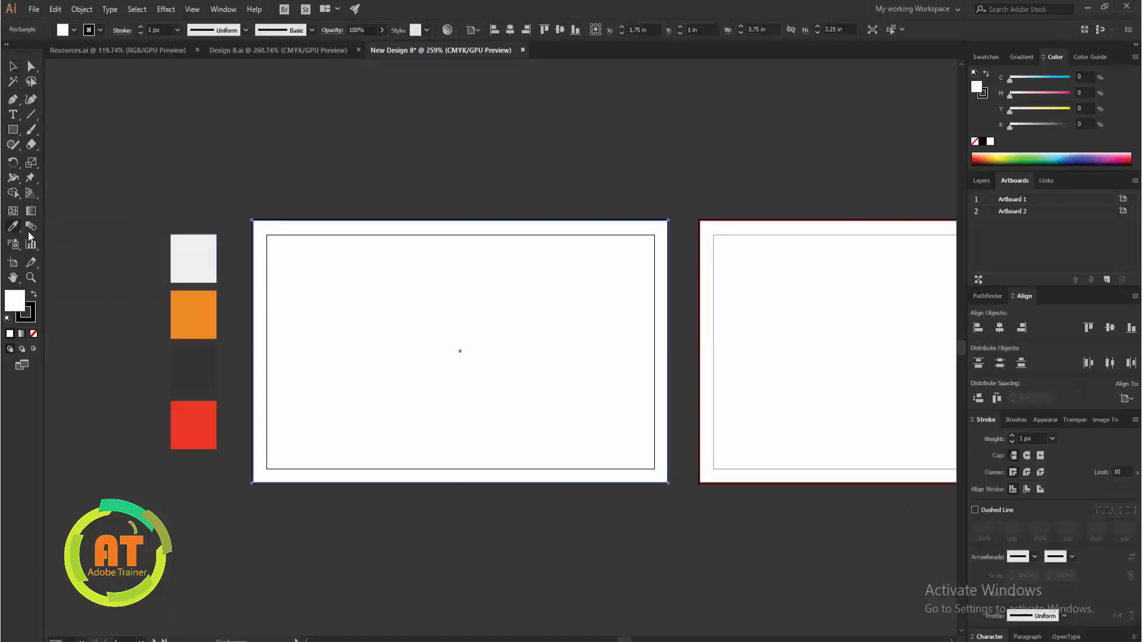
left_click(189, 254)
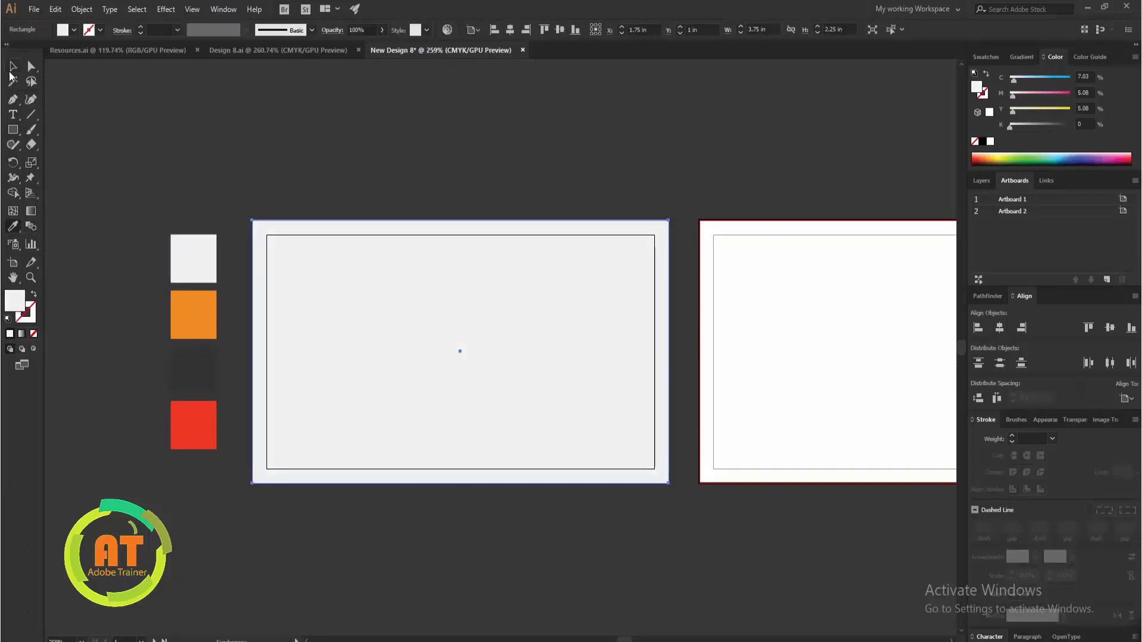
left_click(13, 67)
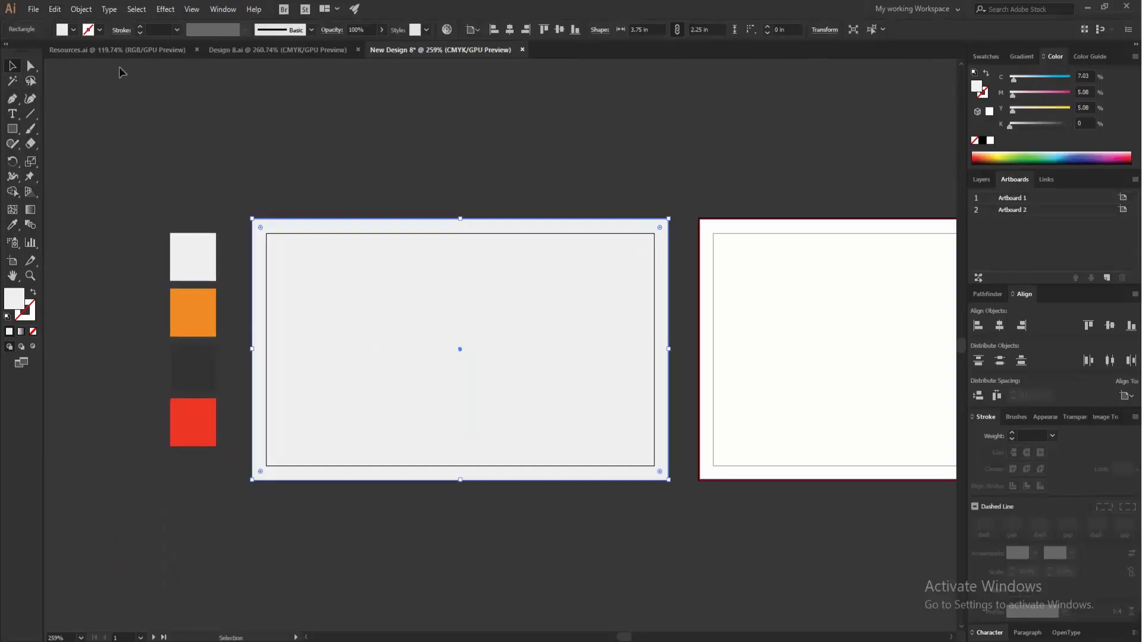
Step: Paste a dark grey copy in front and shrink it into a bottom band
left_click(53, 10)
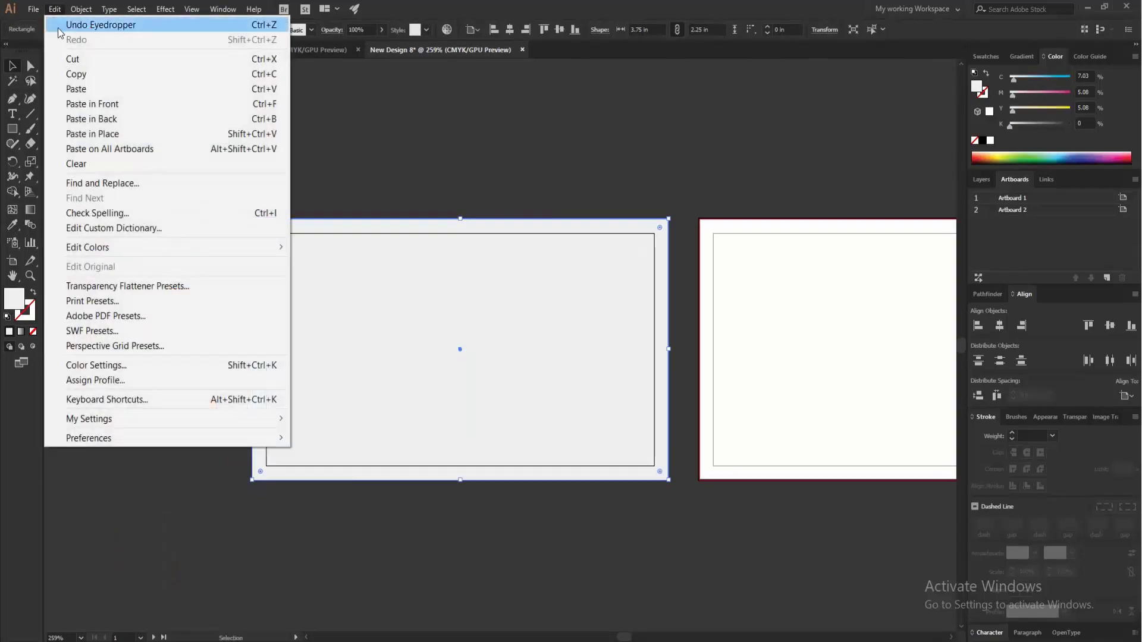
left_click(71, 73)
left_click(53, 9)
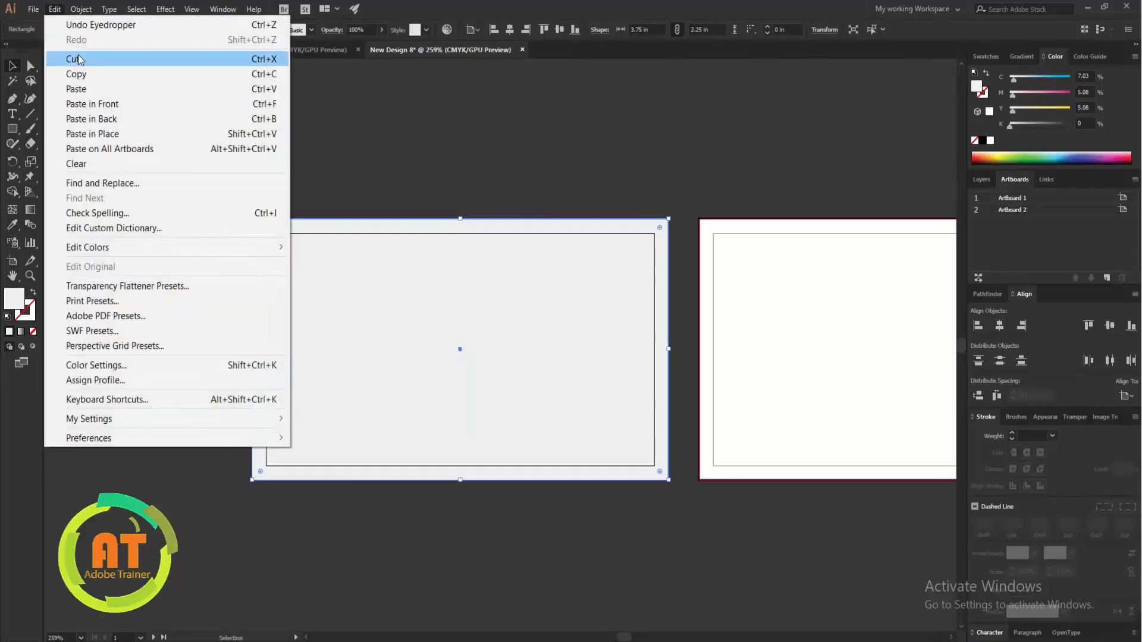
left_click(138, 105)
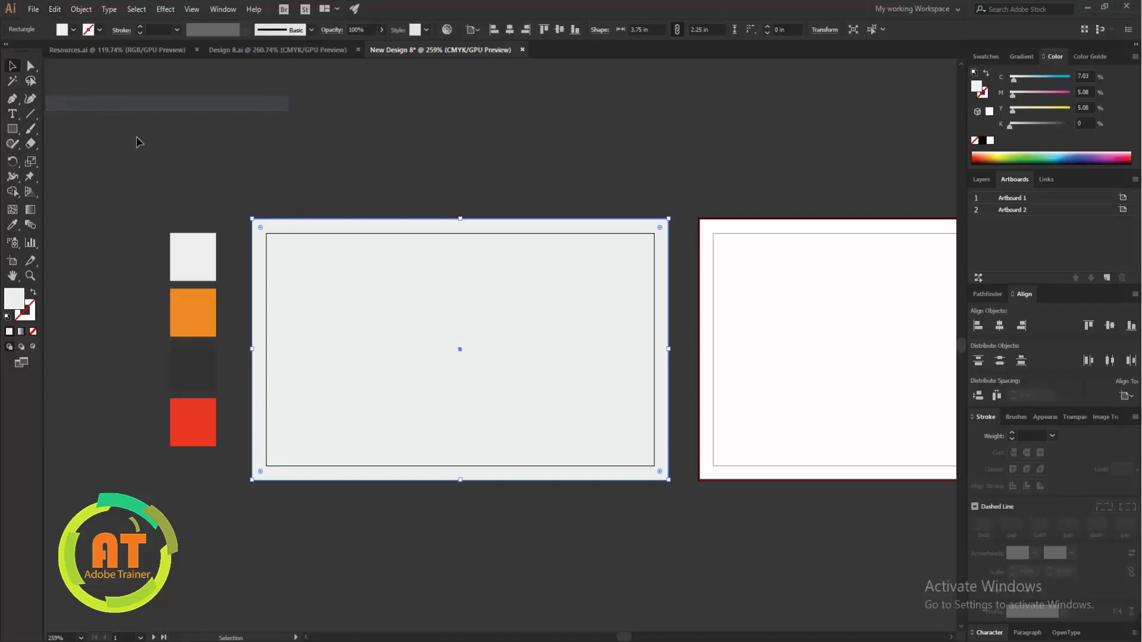
left_click(14, 224)
left_click(208, 354)
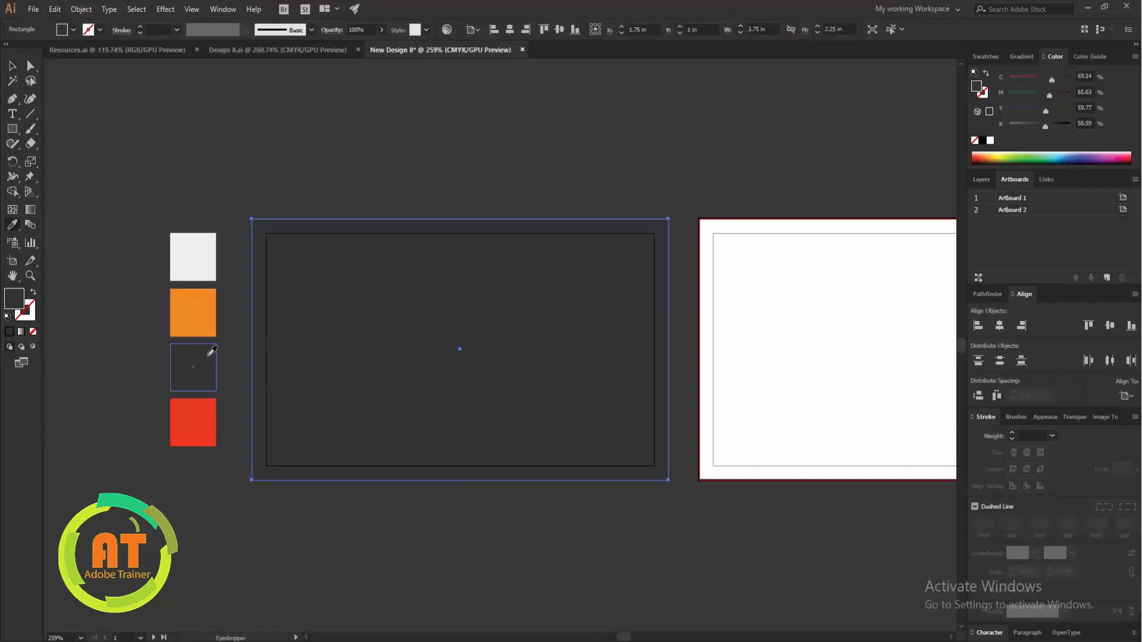
left_click(14, 68)
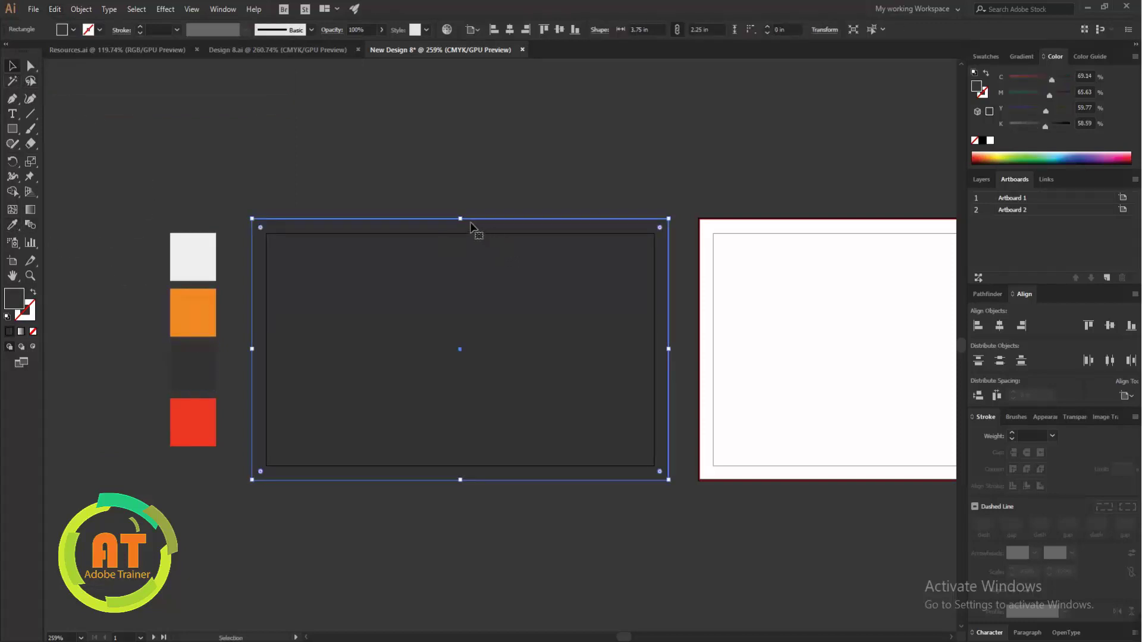
mouse_move(459, 219)
left_mouse_down()
mouse_move(462, 431)
mouse_move(460, 409)
mouse_move(460, 419)
left_mouse_up()
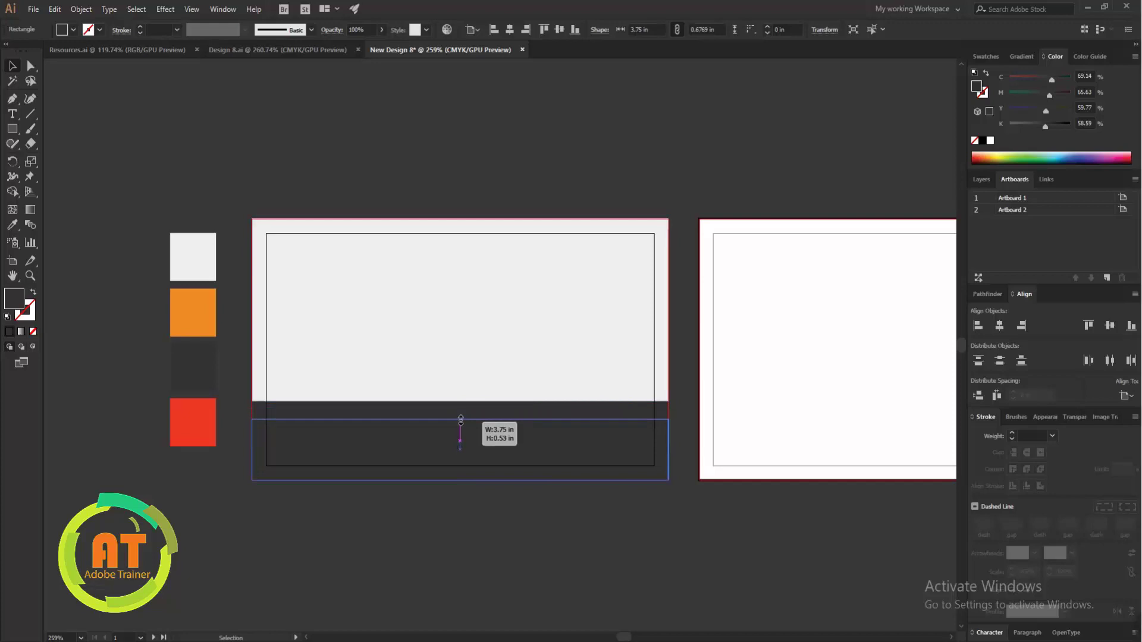
Step: Draw a small rectangle on the dark bottom band
left_click(134, 299)
left_click(12, 129)
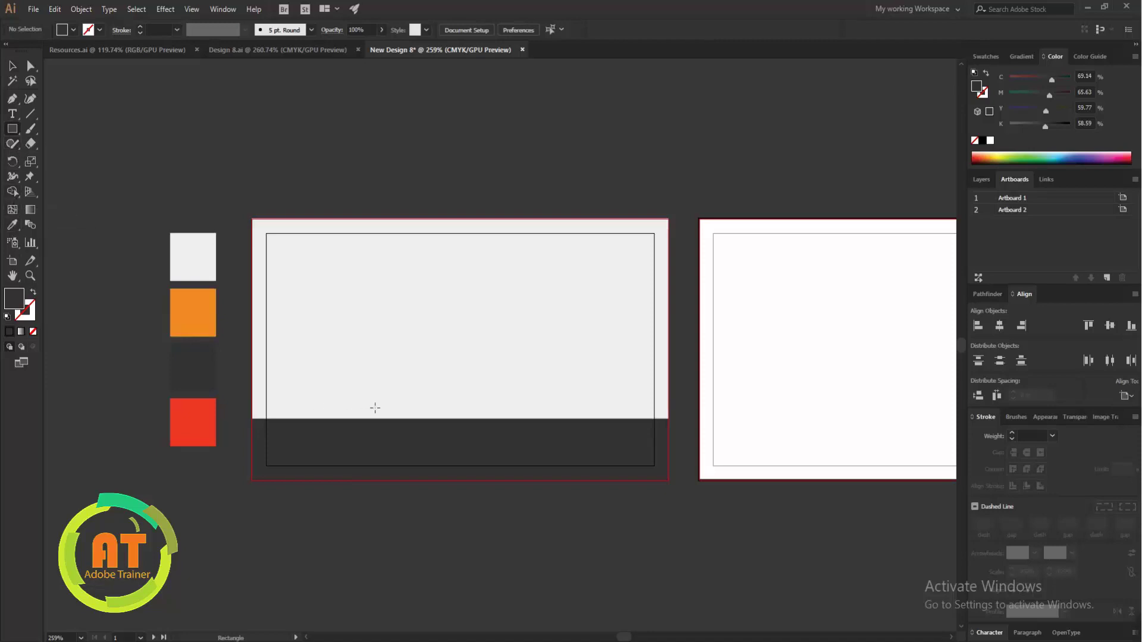
left_click_drag(389, 412, 552, 438)
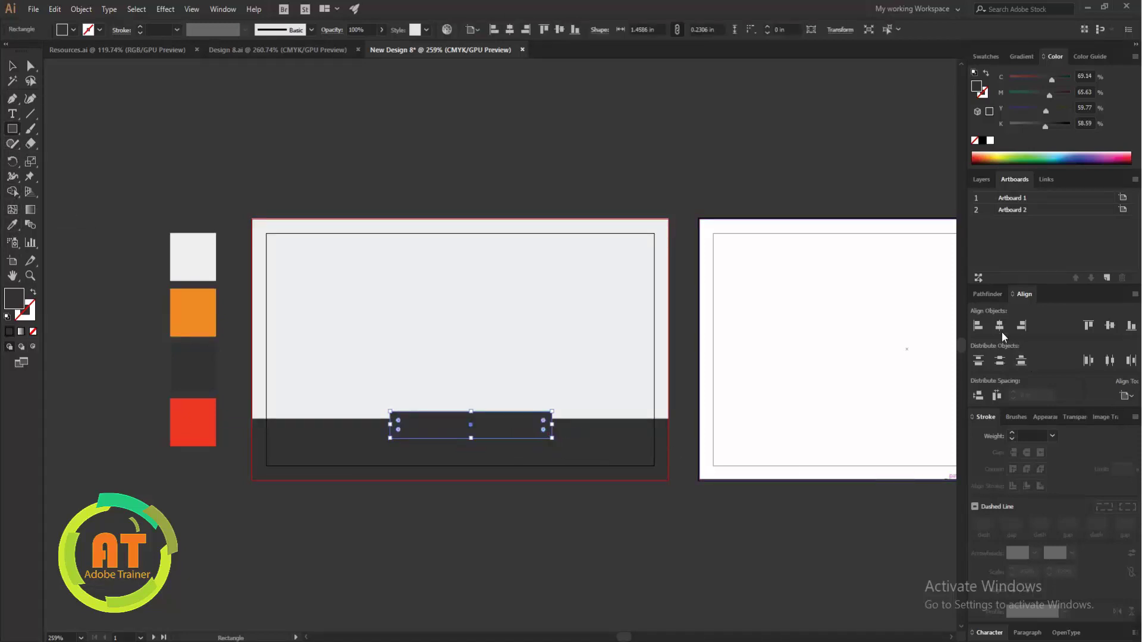
Step: Centre the small rectangle horizontally on the artboard and fill it orange
left_click(1124, 396)
left_click(1117, 438)
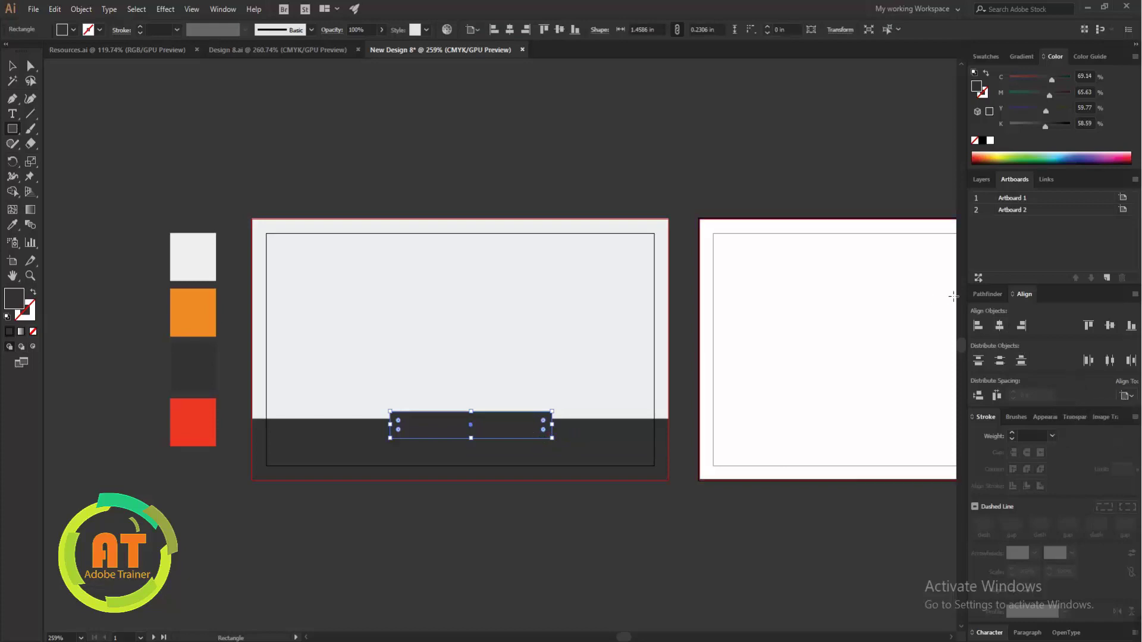
left_click(999, 326)
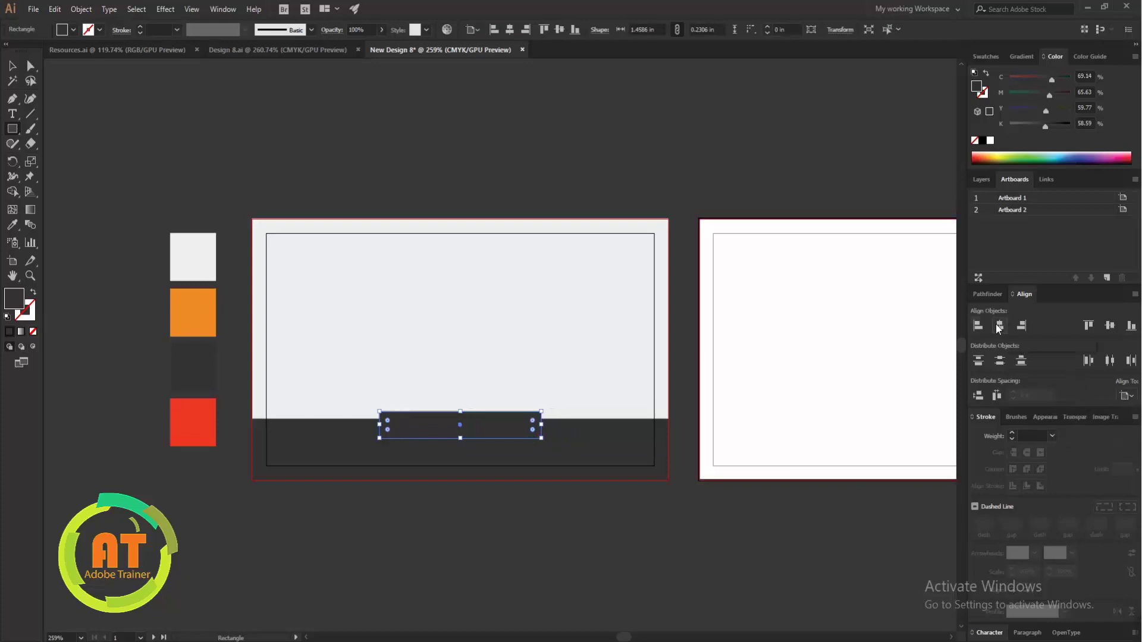
left_click(12, 225)
left_click(201, 331)
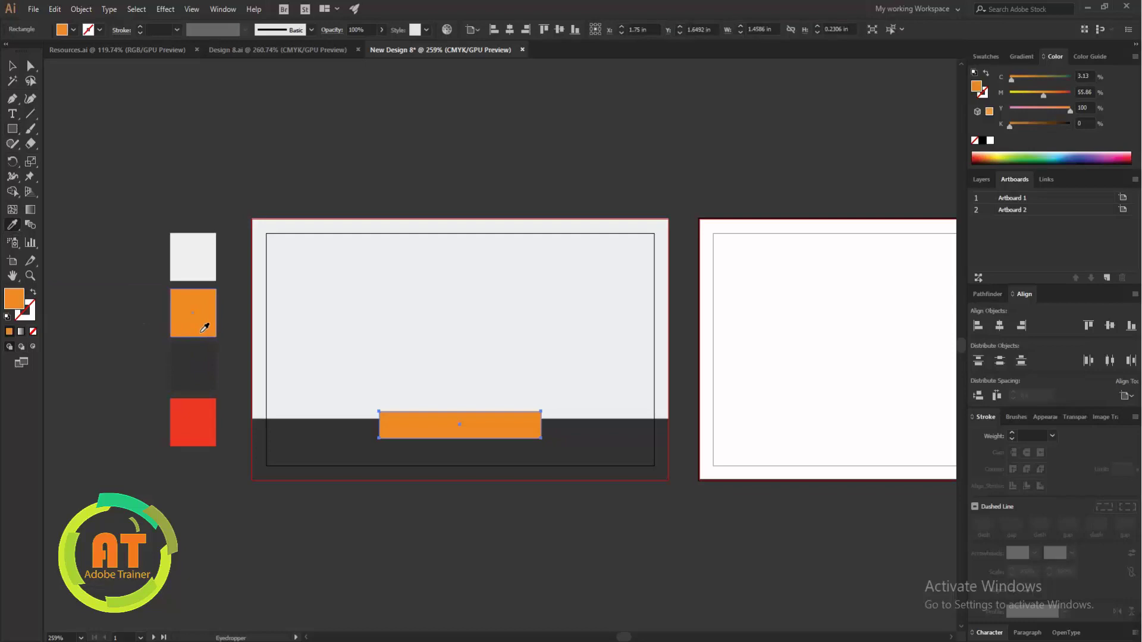
Step: Pull the bar's bottom corners inward to make a trapezoid narrowing downward
left_click(30, 69)
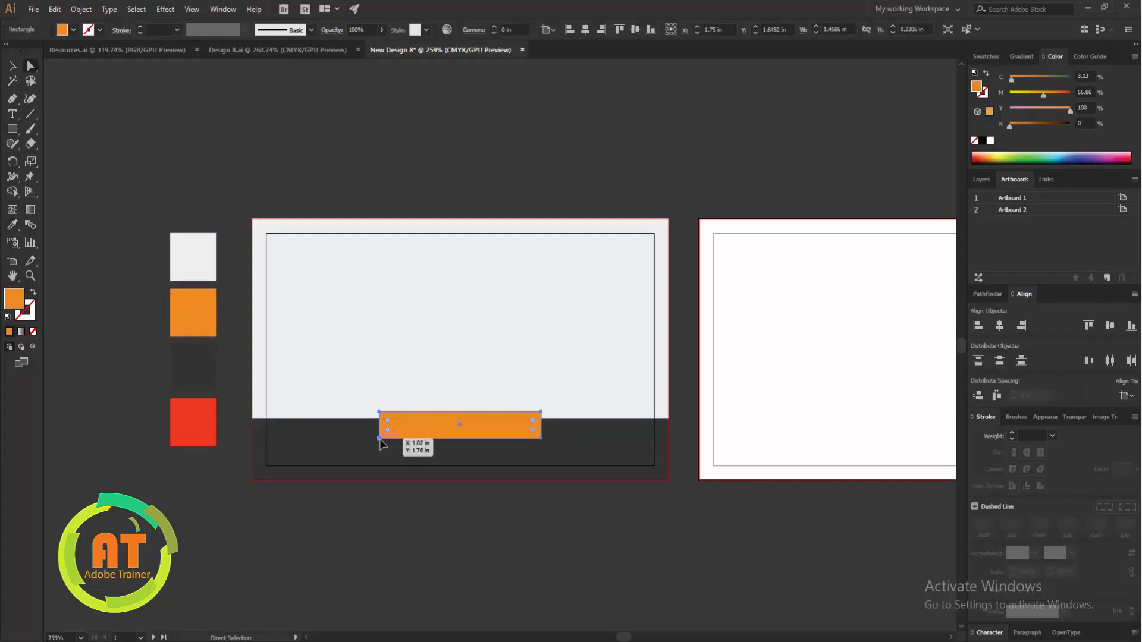
left_click_drag(379, 439, 392, 440)
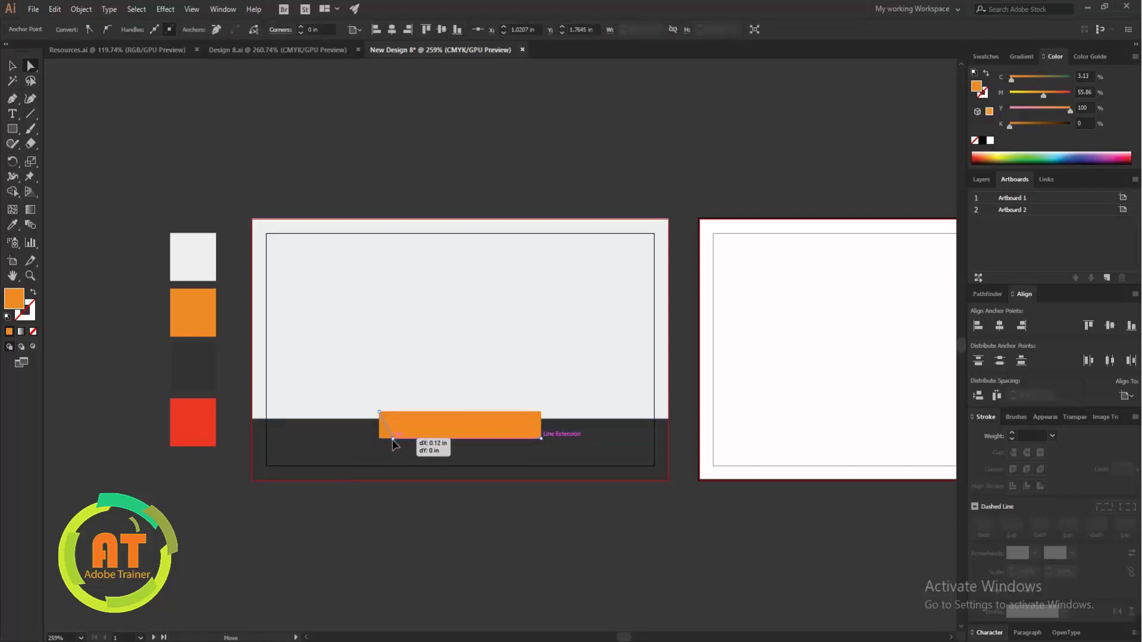
left_click(541, 439)
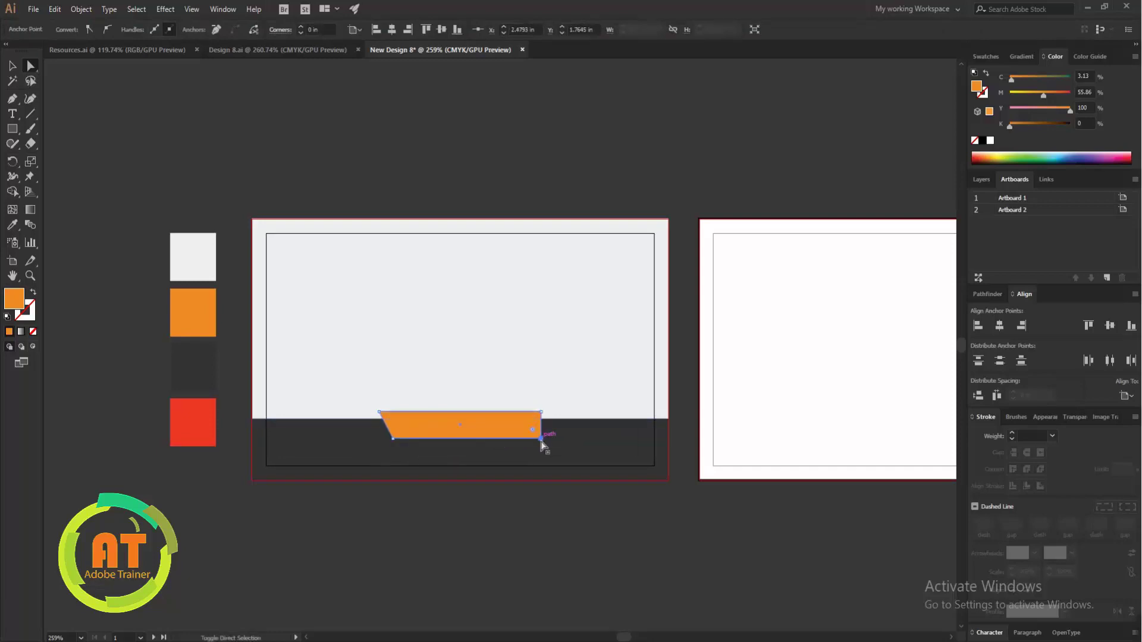
left_click(542, 445)
left_click_drag(541, 440, 521, 443)
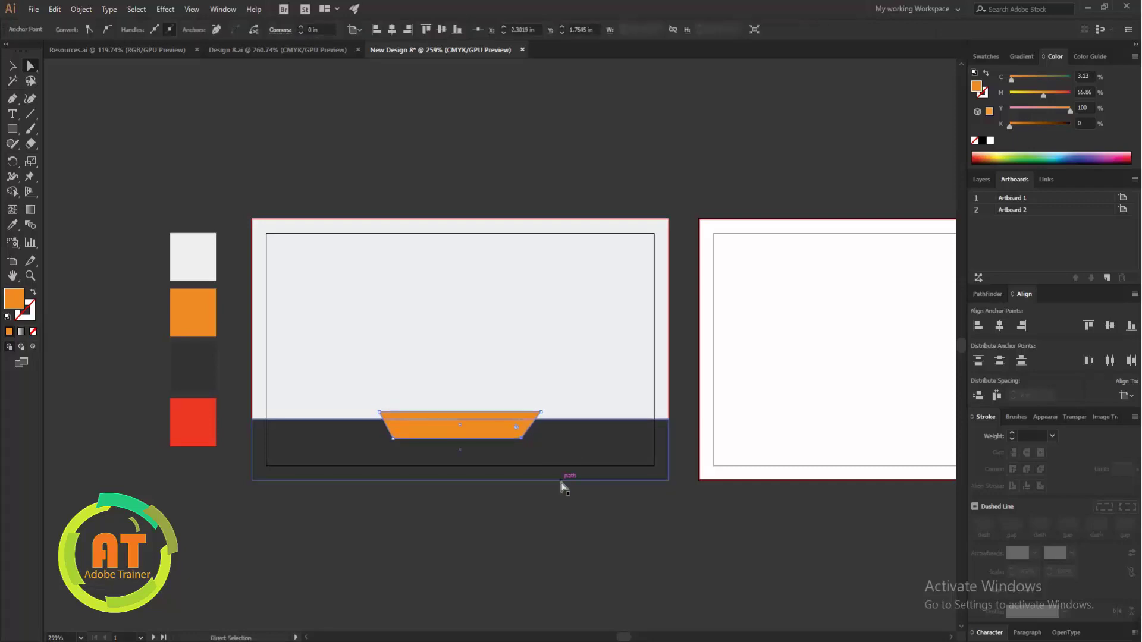
Step: Nudge the orange trapezoid up two steps to straddle the light/dark boundary
left_click(13, 67)
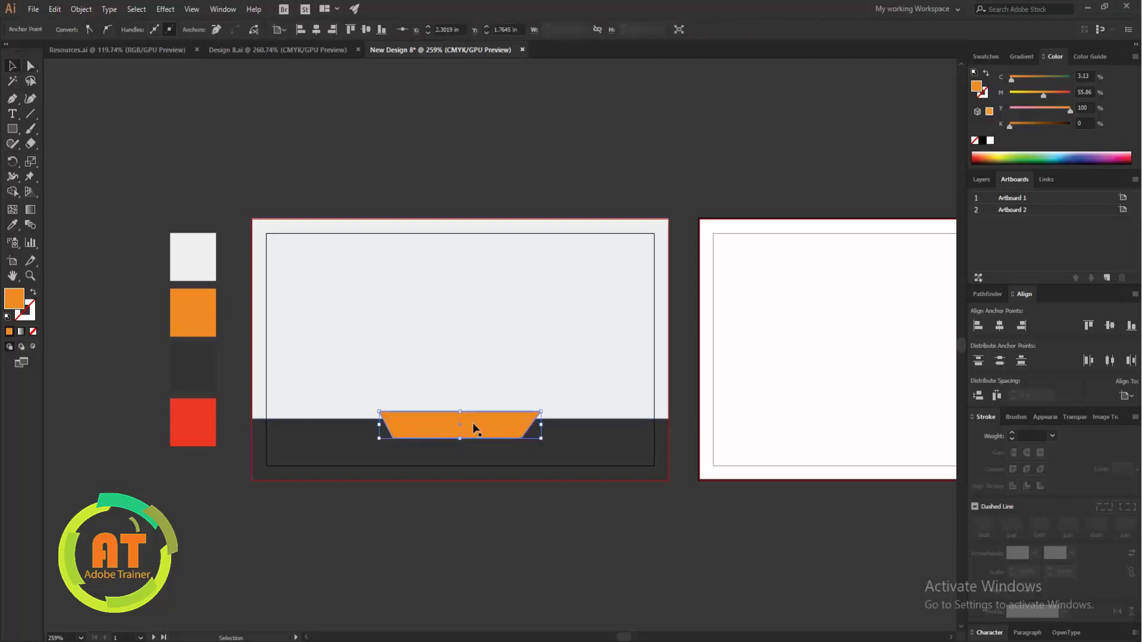
left_click(473, 428)
key("Up")
key("Up")
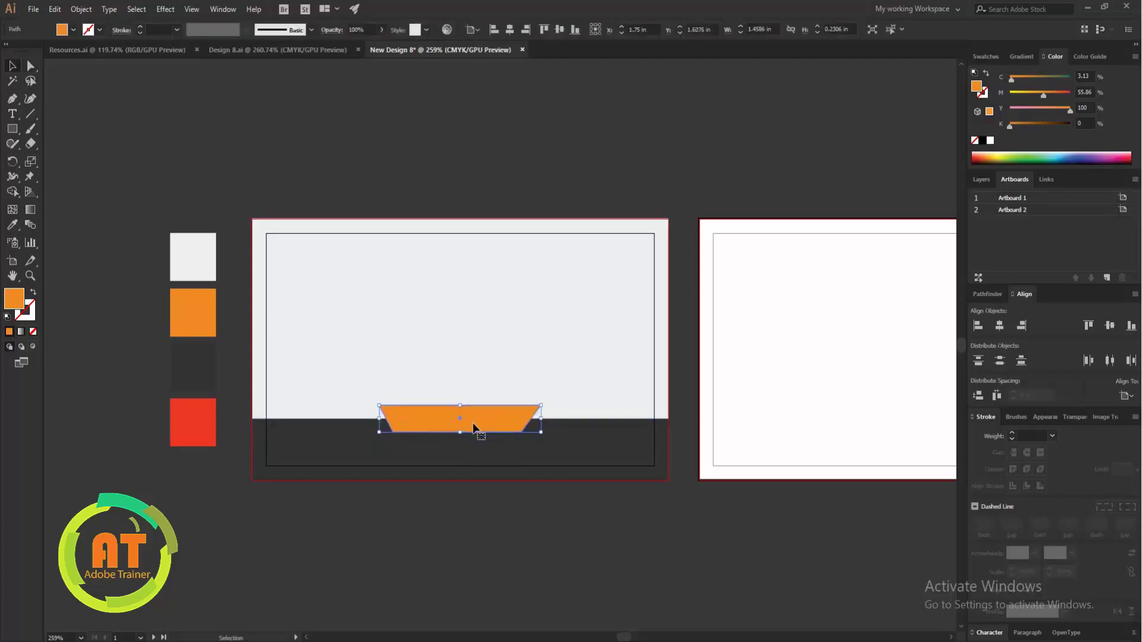
key("Up")
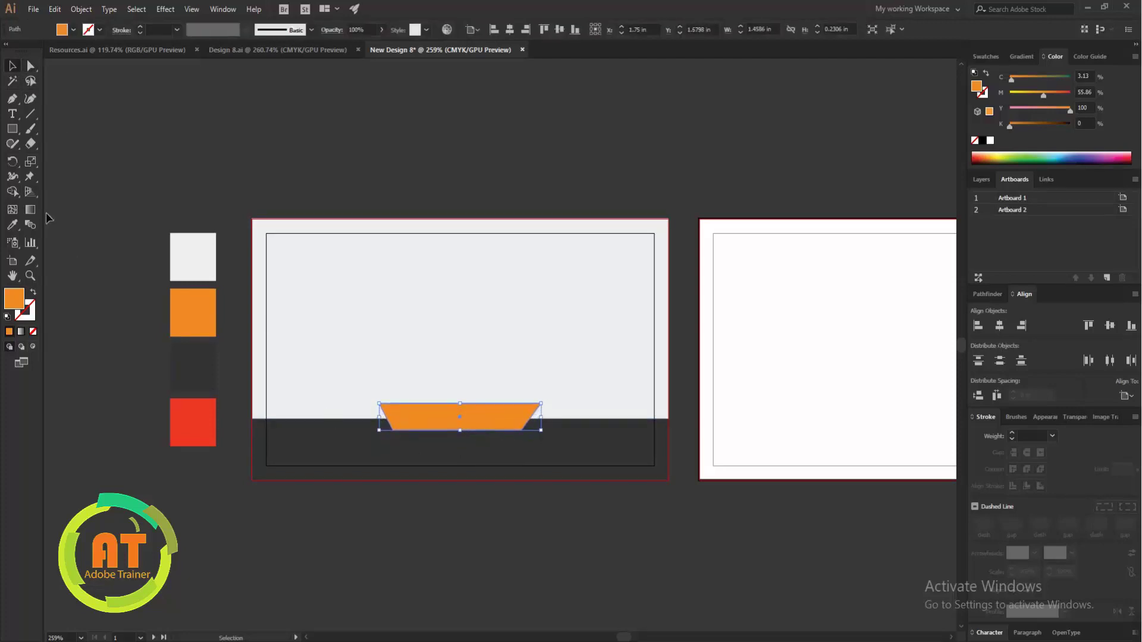
key("ctrl+shift+a")
left_click(11, 98)
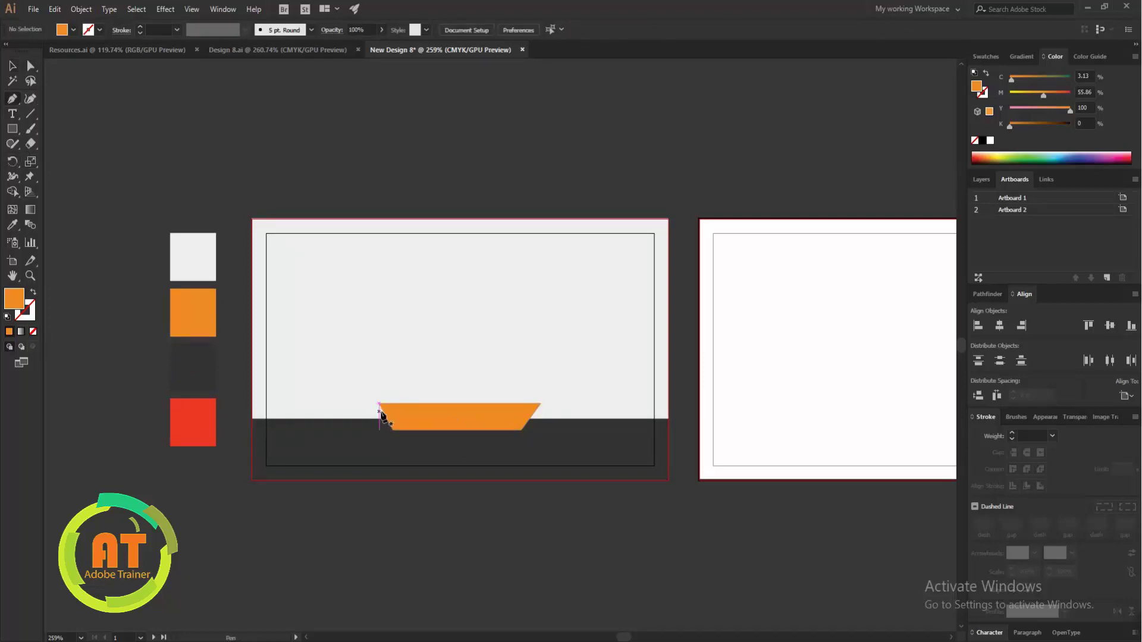
Step: Draw a small triangle at the tab's top-left corner and fill it red
left_click_drag(380, 404, 381, 420)
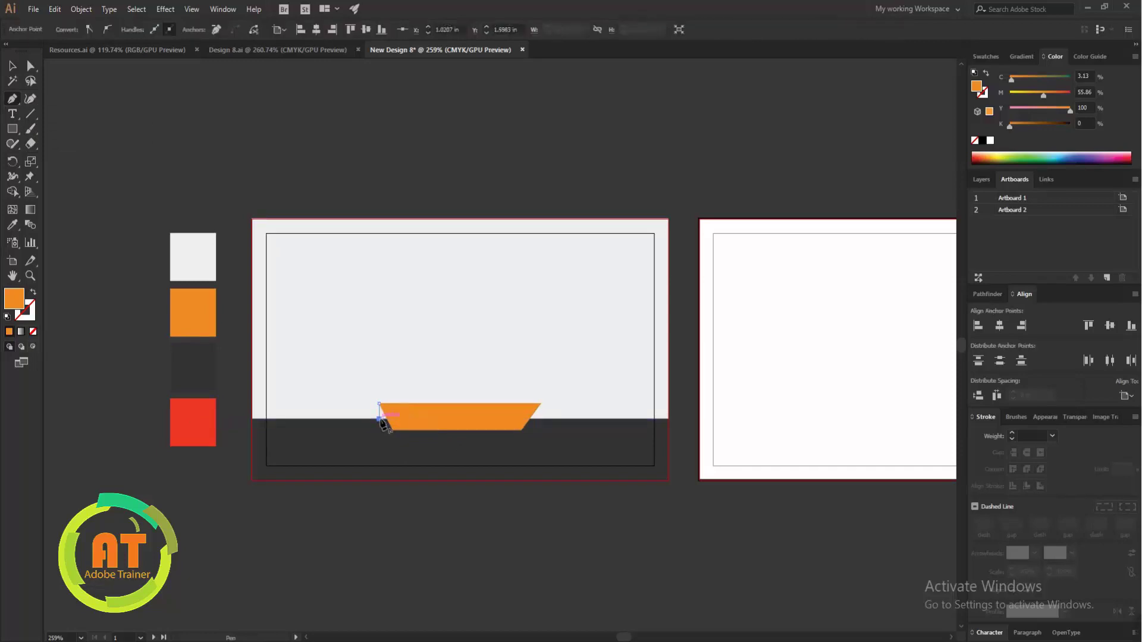
left_click(387, 420)
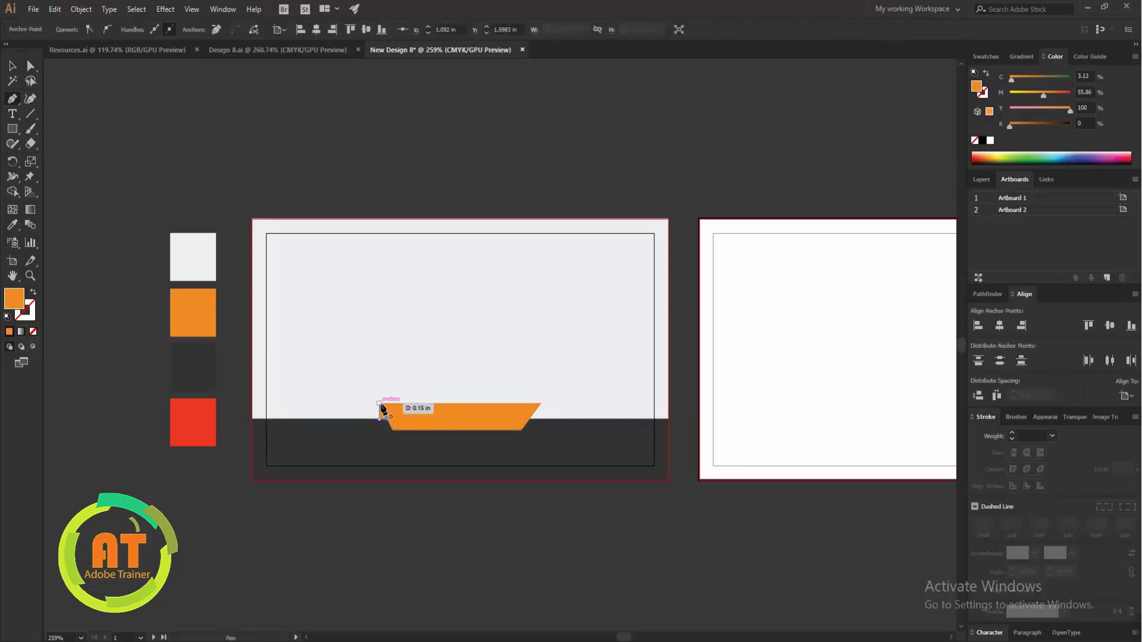
key("ctrl+z")
left_click(13, 226)
left_click(192, 410)
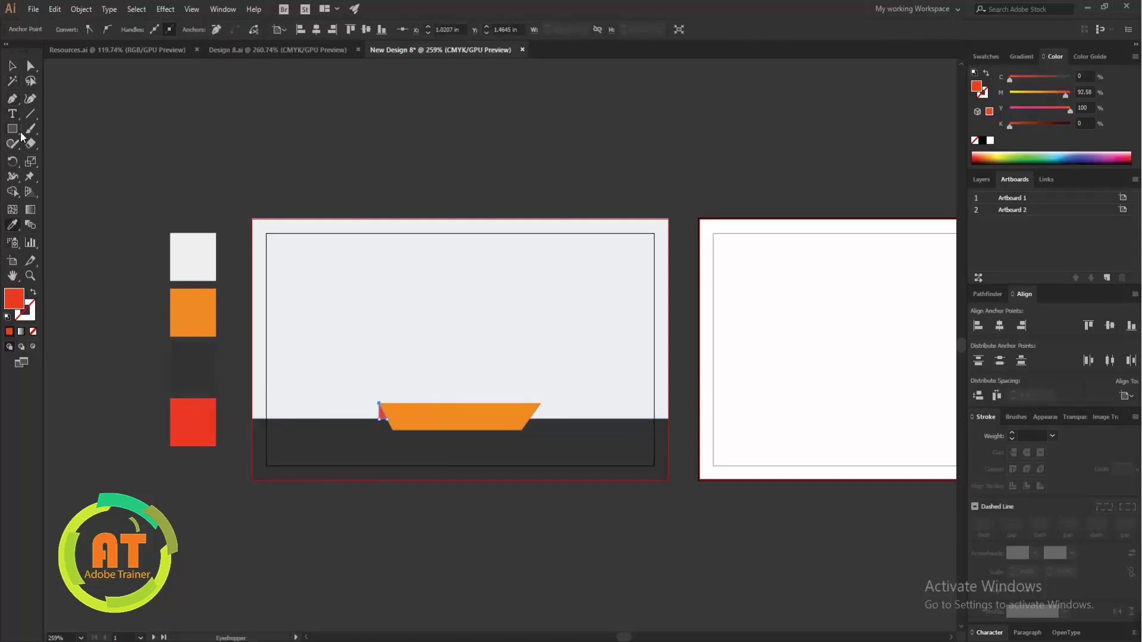
Step: Draw a matching red triangle at the tab's top-right corner
left_click_drag(12, 99, 57, 101)
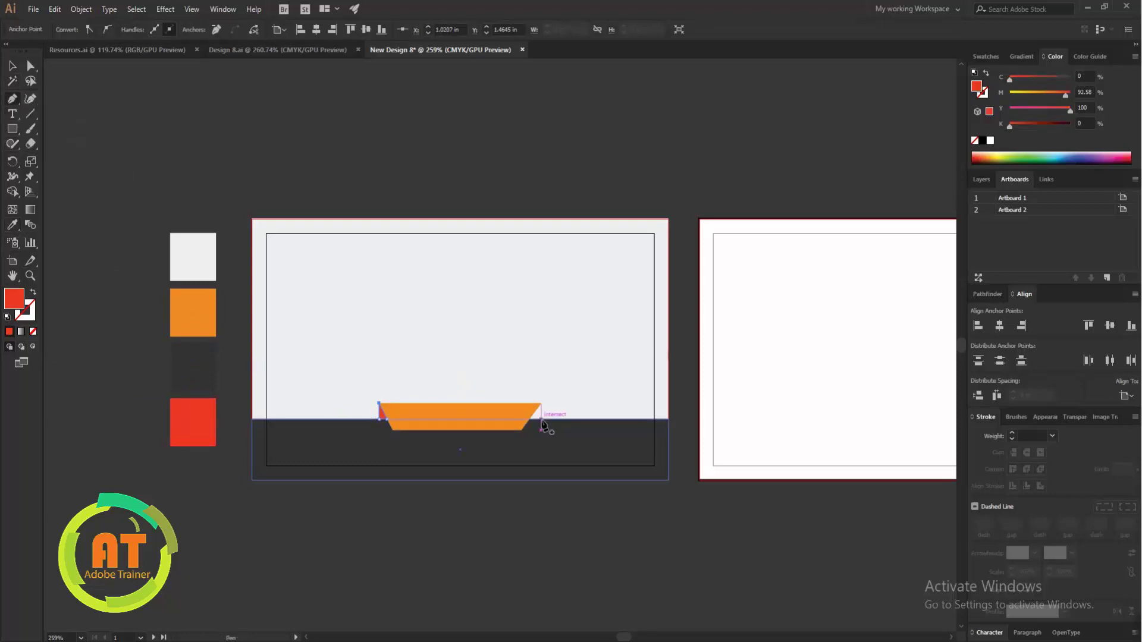
left_click(540, 405)
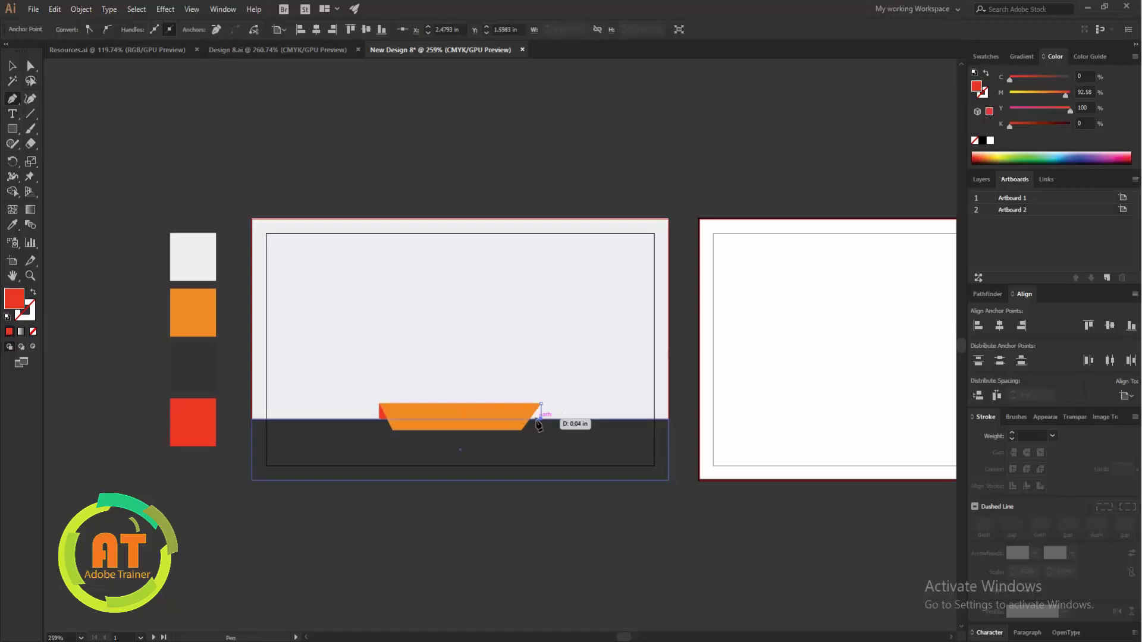
left_click(529, 419)
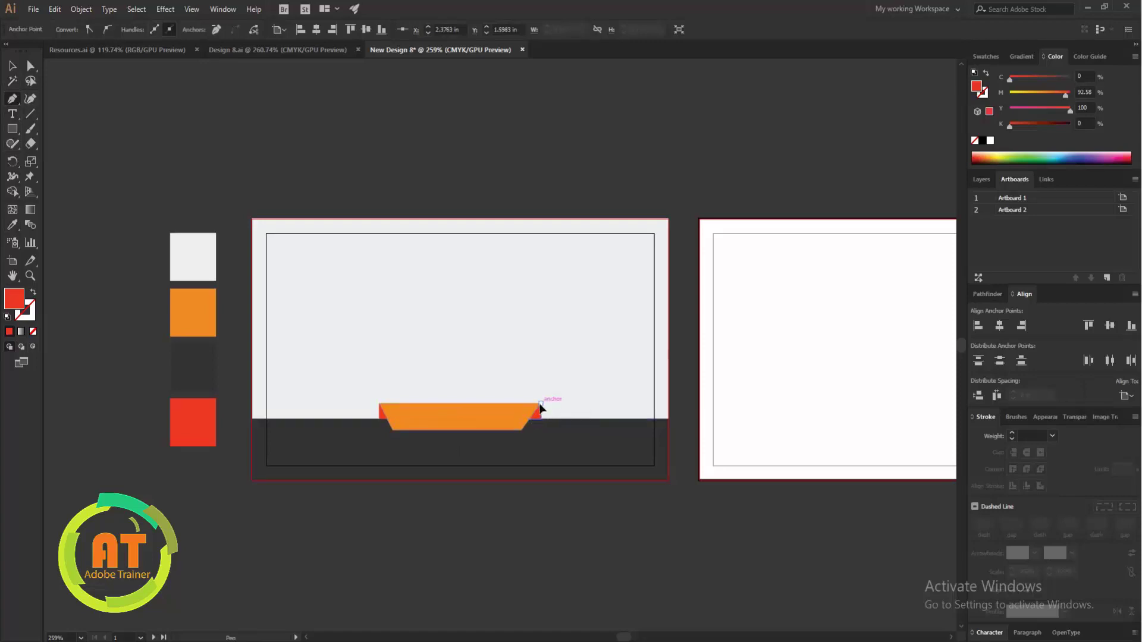
left_click(540, 405)
left_click(10, 72)
left_click(480, 543)
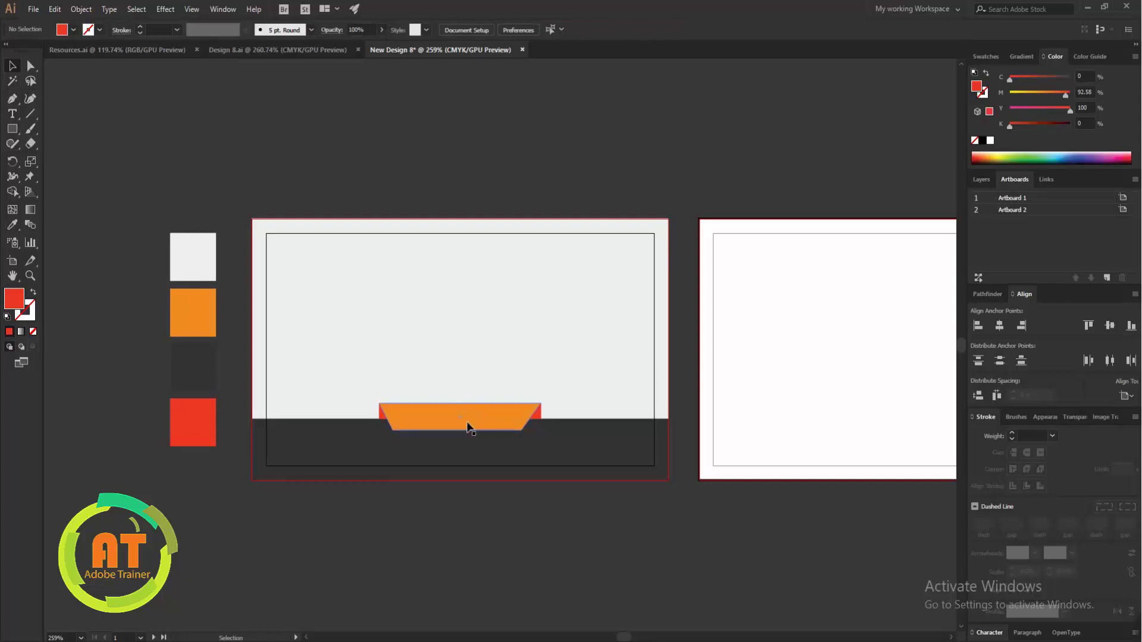
Step: Lock the light grey background and the dark bottom rectangle
left_click(372, 399)
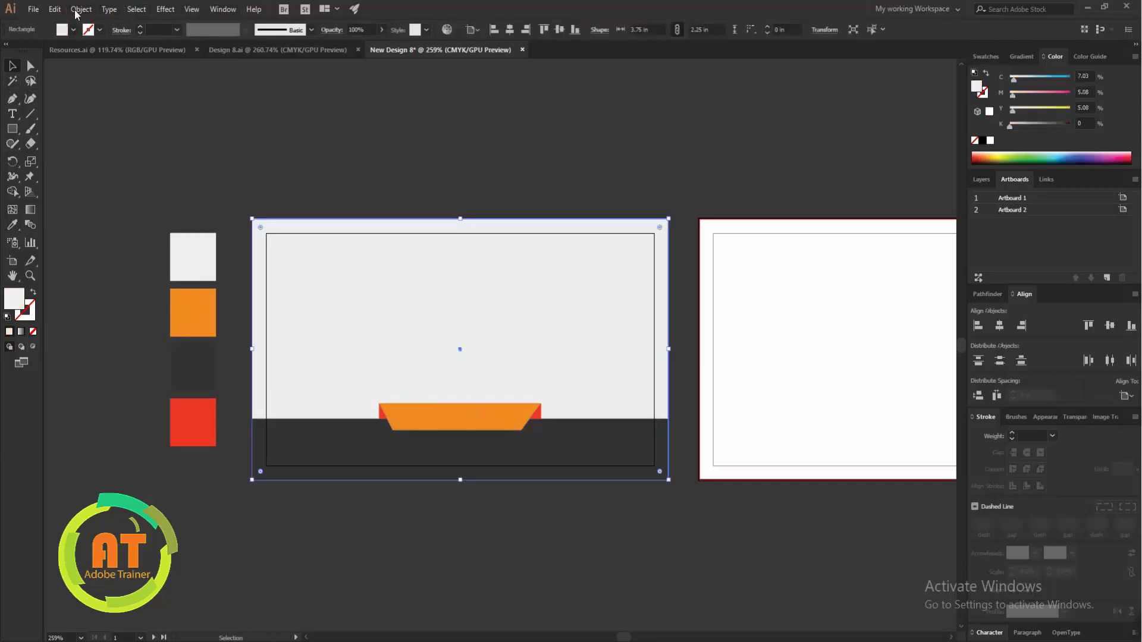
left_click(76, 9)
left_click(294, 88)
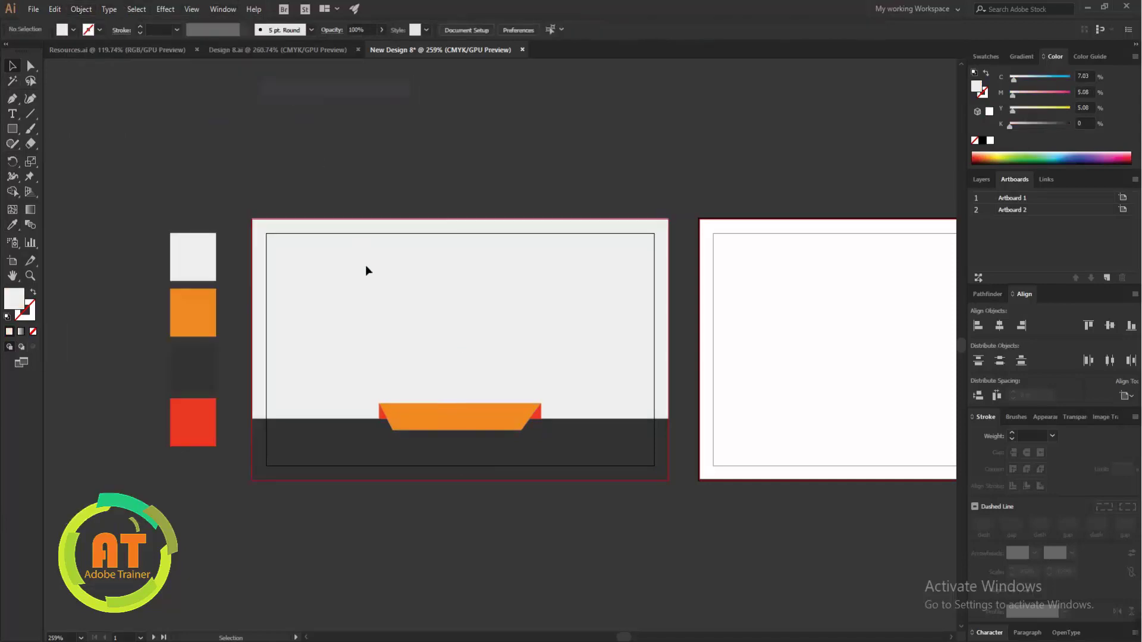
left_click(601, 438)
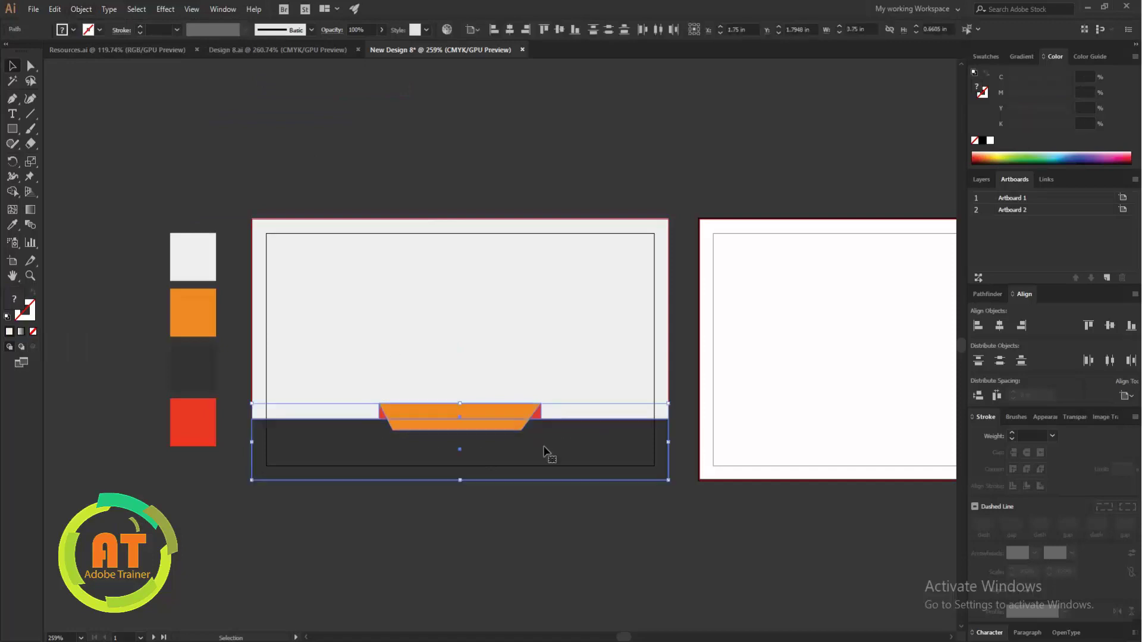
left_click(77, 9)
left_click(295, 89)
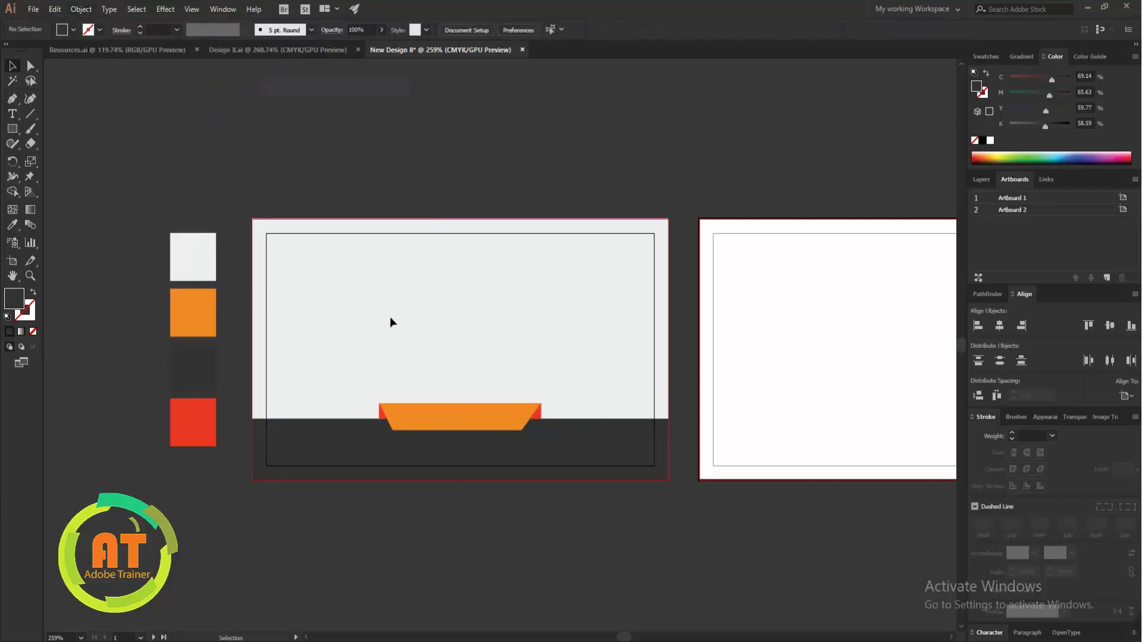
Step: Group the orange tab with its red corners and nudge the group down slightly
left_click_drag(553, 433, 553, 433)
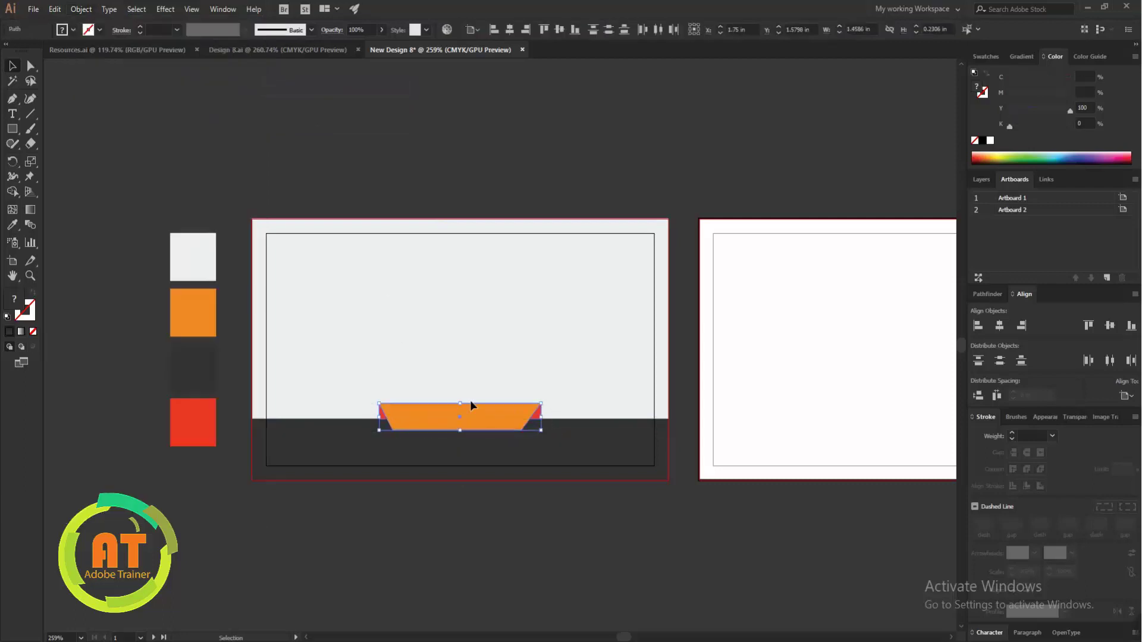
left_click(74, 10)
left_click(89, 59)
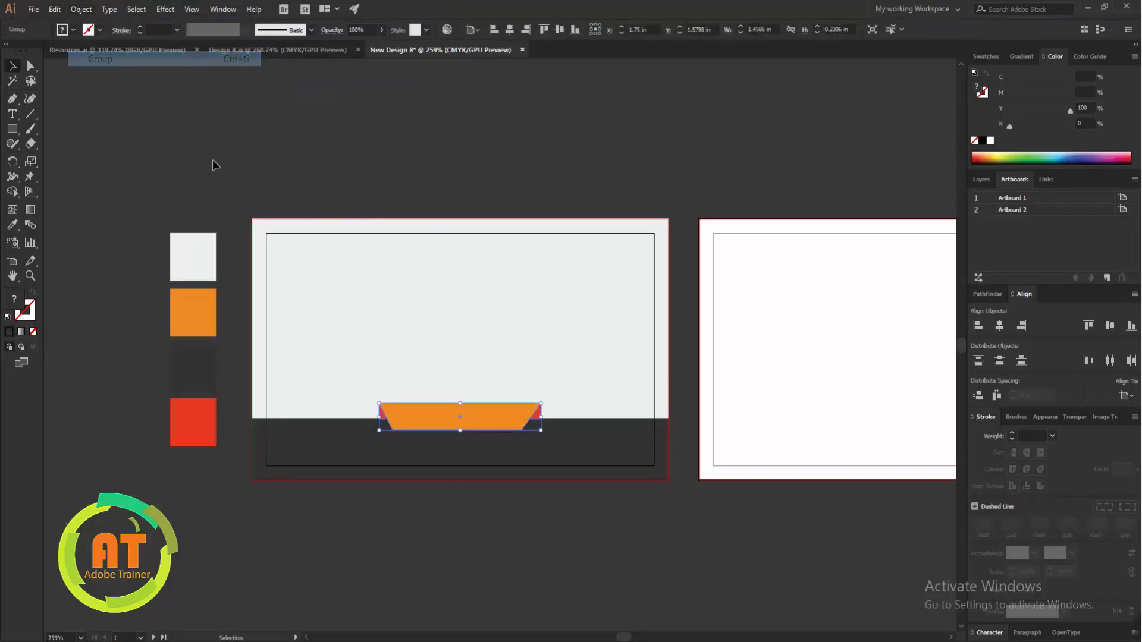
key("Down")
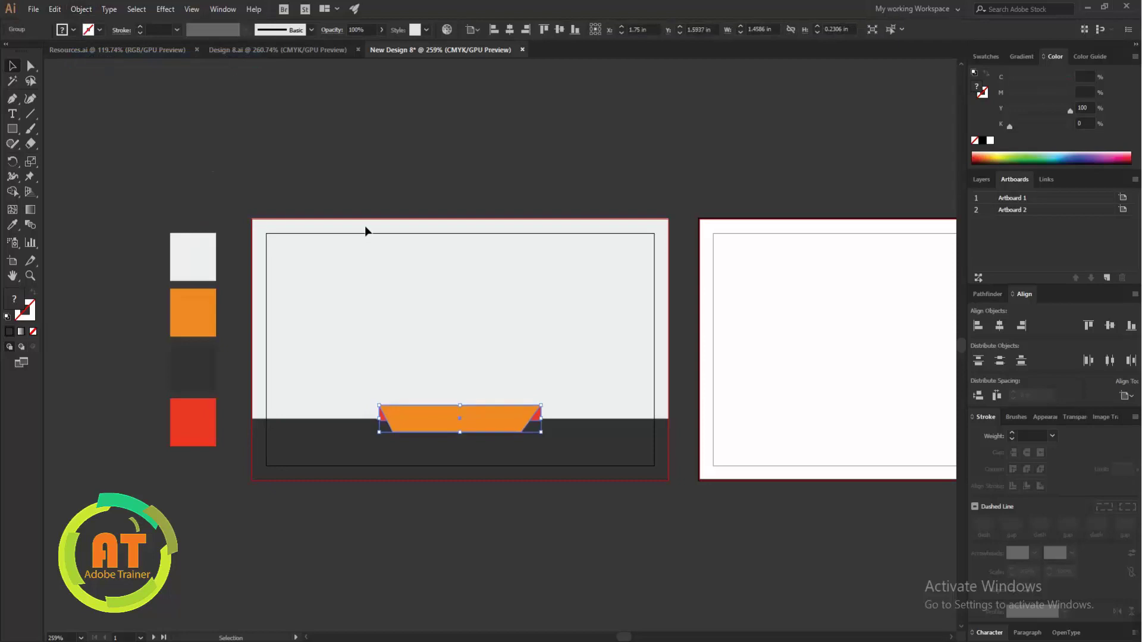
left_click(377, 191)
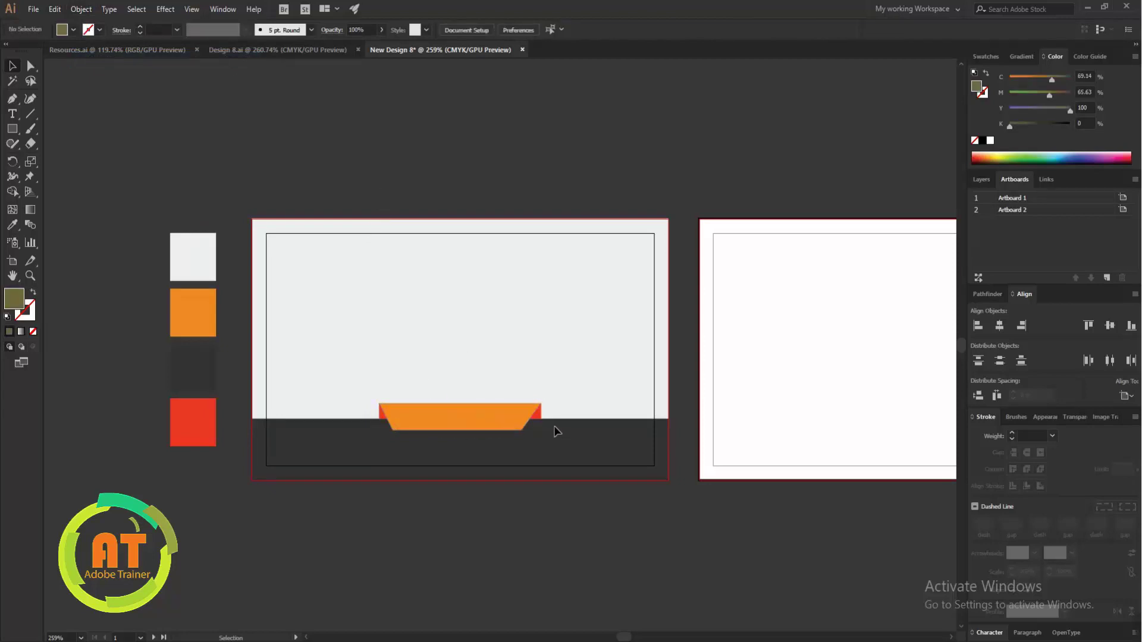
left_click(522, 424)
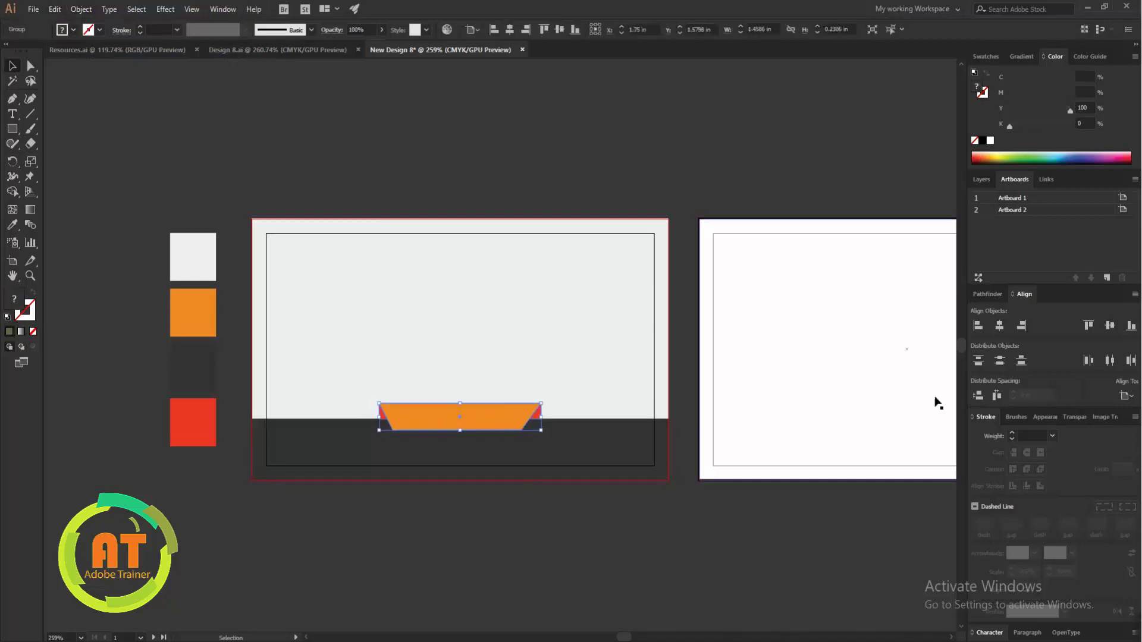
left_click(636, 562)
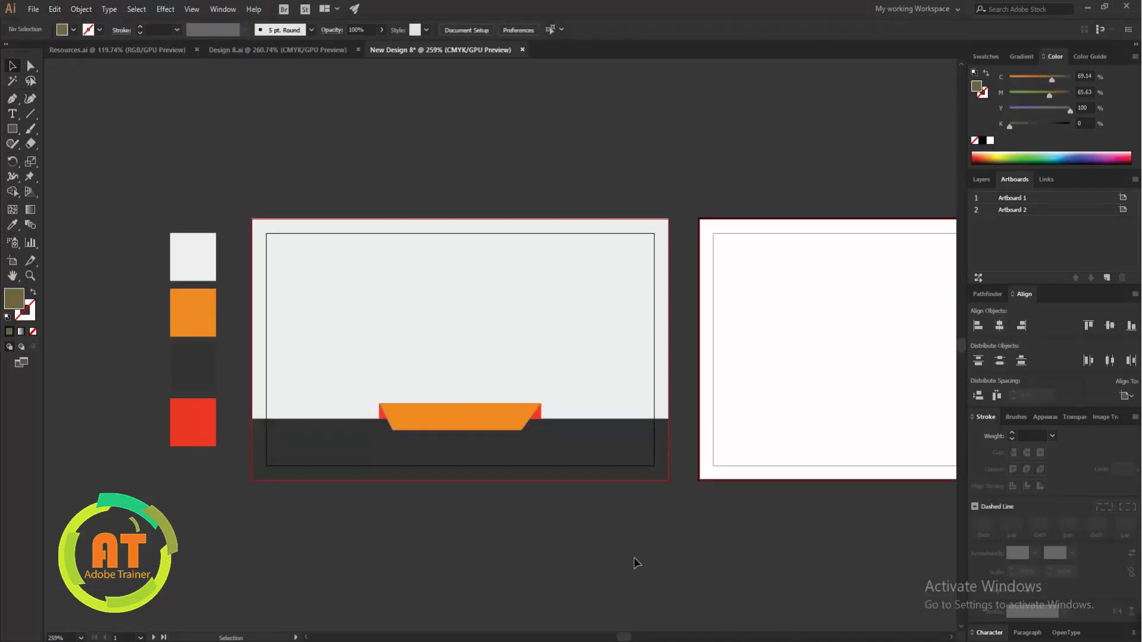
Step: Fill the back card's white rectangle with light grey
left_click_drag(620, 346, 476, 353)
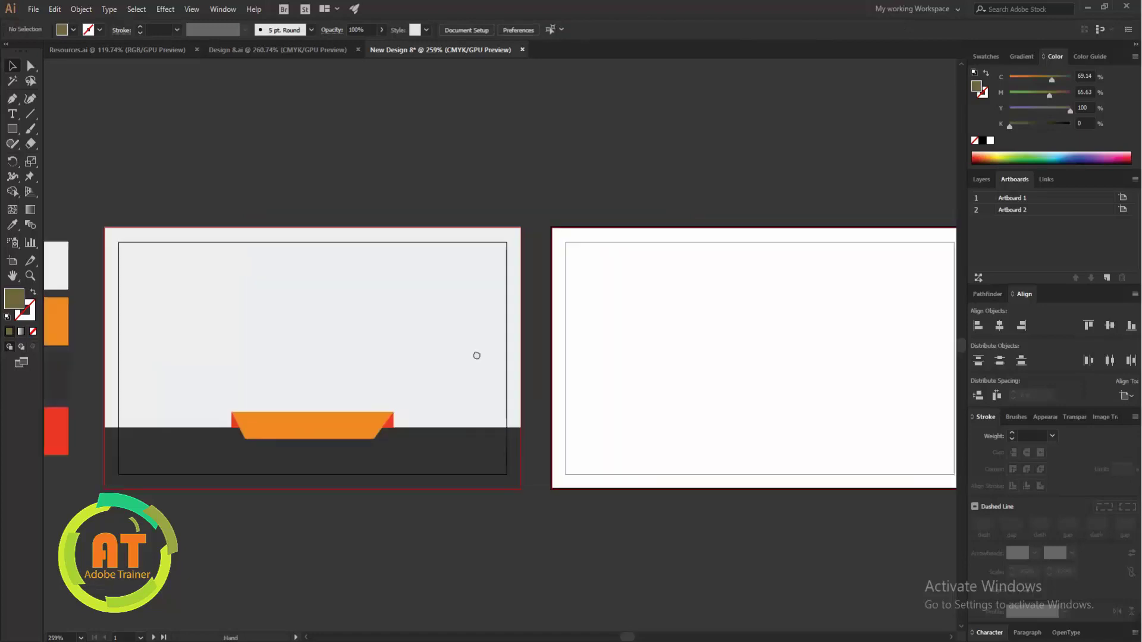
left_click(700, 371)
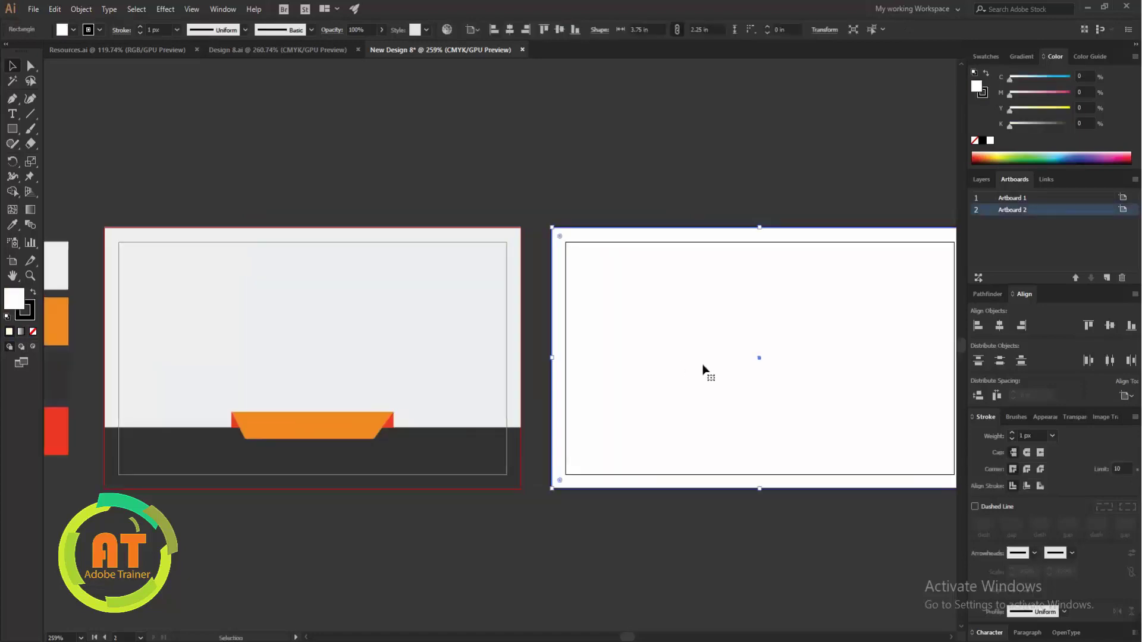
left_click(12, 226)
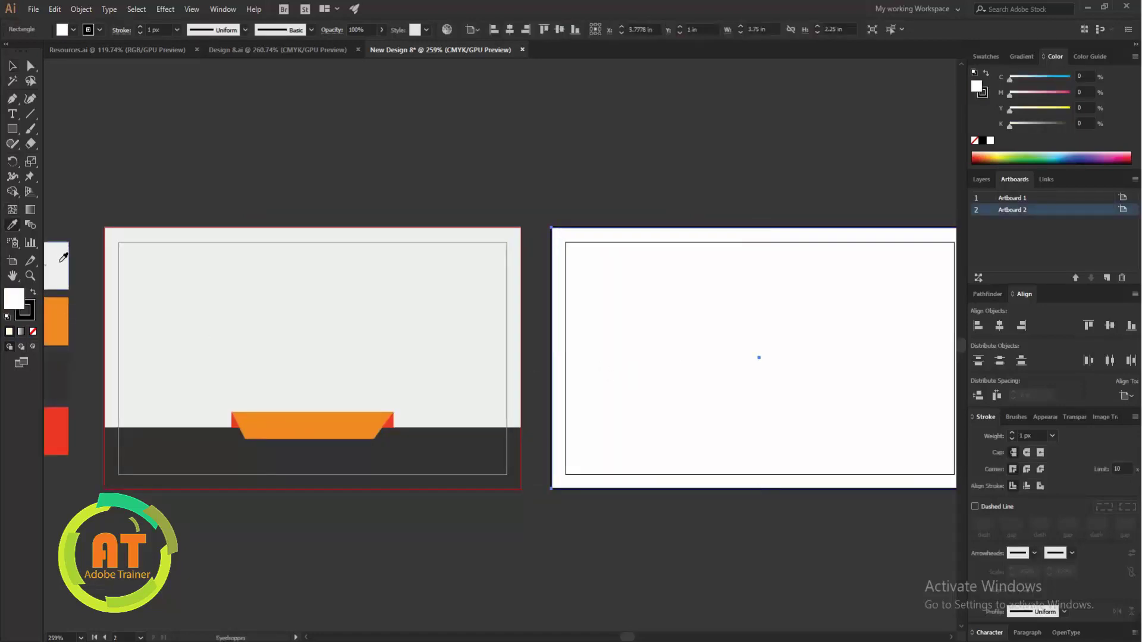
left_click(56, 266)
left_click(14, 65)
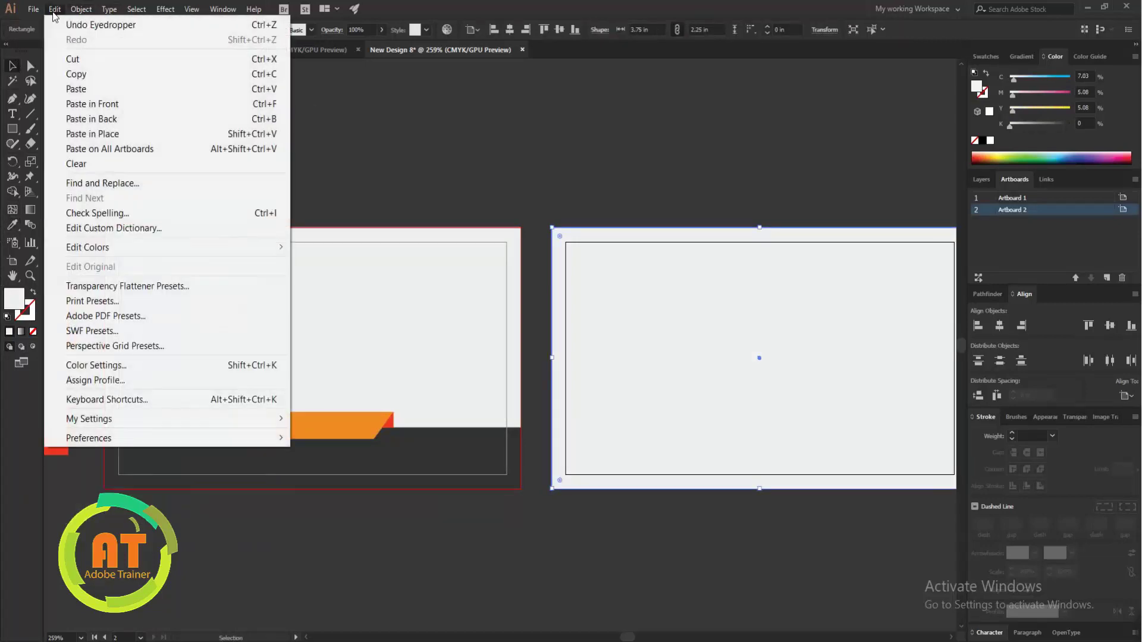
Step: Paste a dark copy in front and narrow it to the right half
left_click(77, 71)
left_click(62, 11)
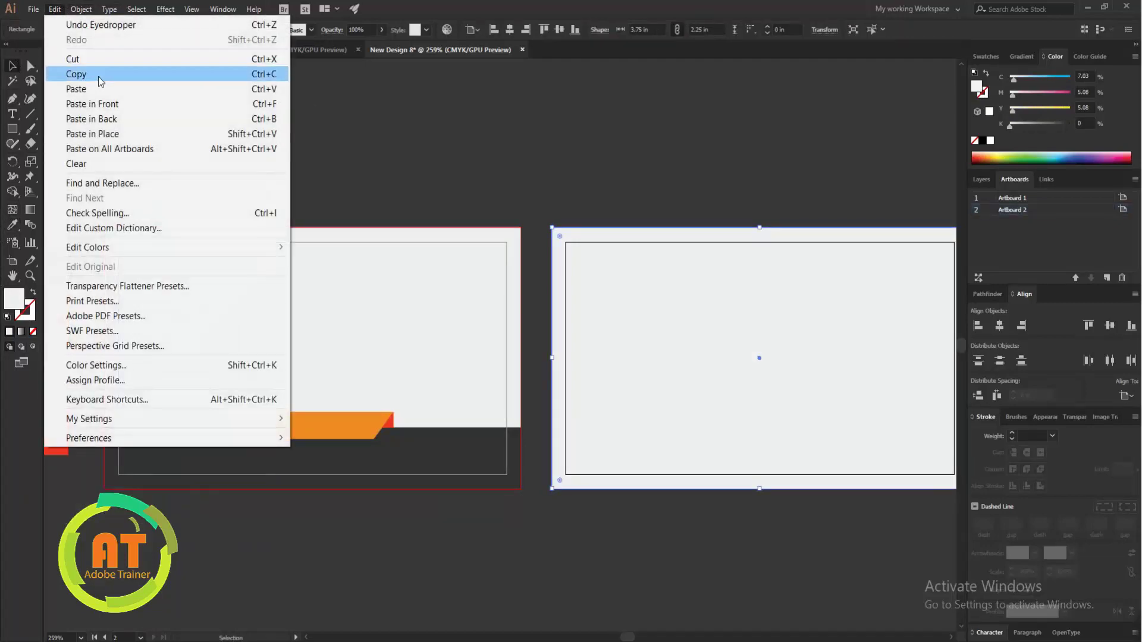
left_click(141, 105)
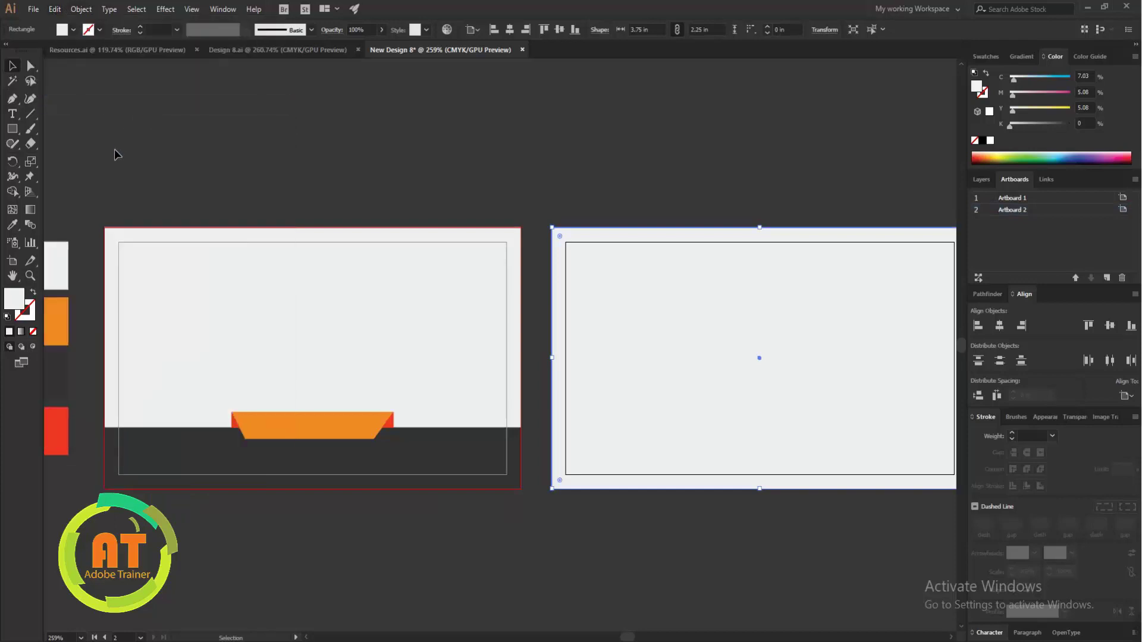
left_click(12, 225)
left_click(57, 376)
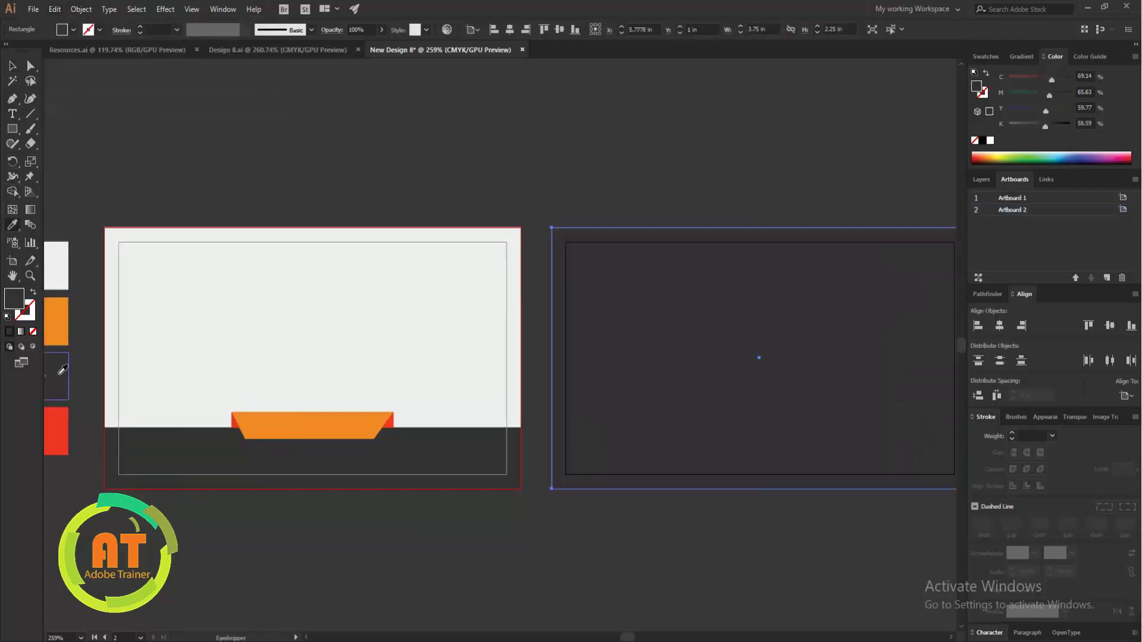
left_click(11, 65)
mouse_move(569, 367)
left_mouse_down()
mouse_move(502, 374)
mouse_move(674, 361)
left_mouse_up()
left_click(562, 191)
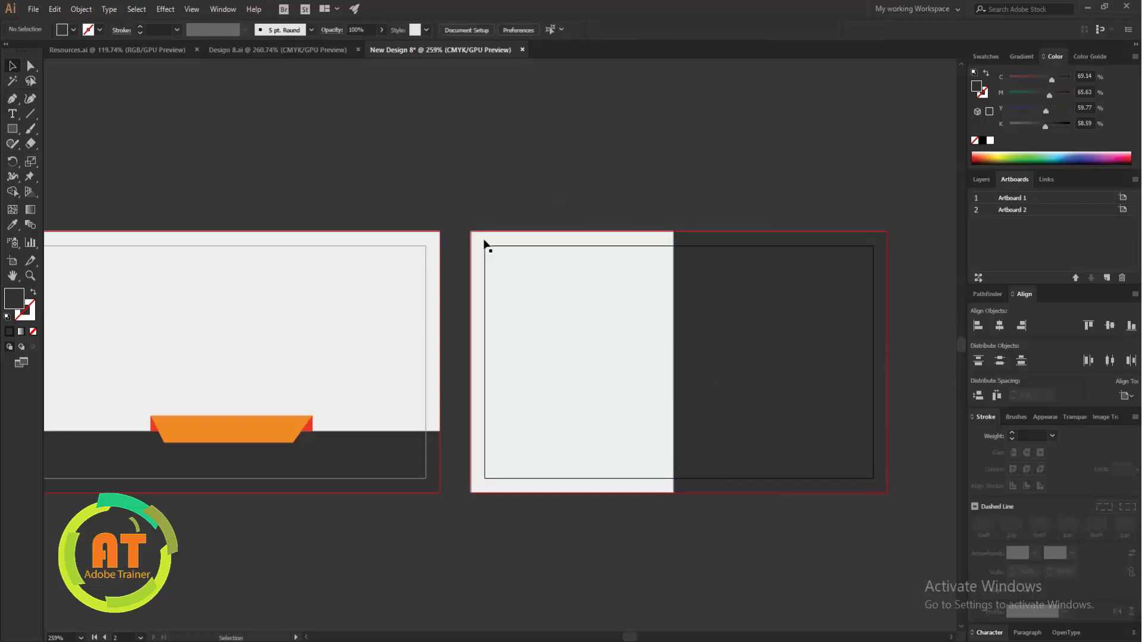
Step: Make a 90° rotated copy of the orange tab, move it to the back card, and shorten it
left_click(276, 419)
right_click(266, 421)
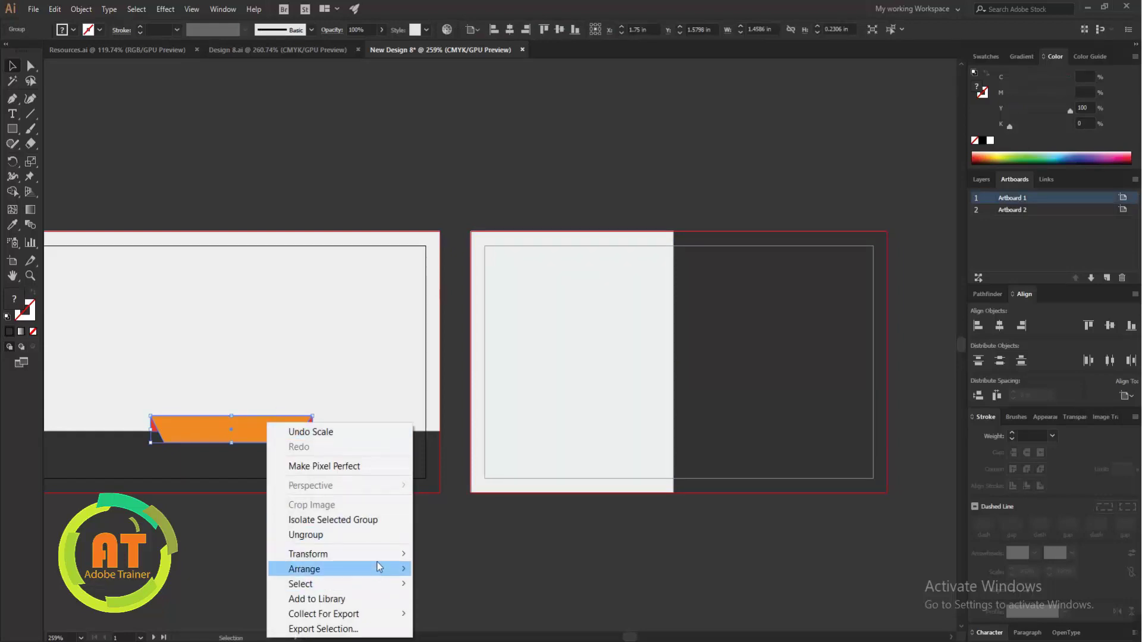
mouse_move(308, 554)
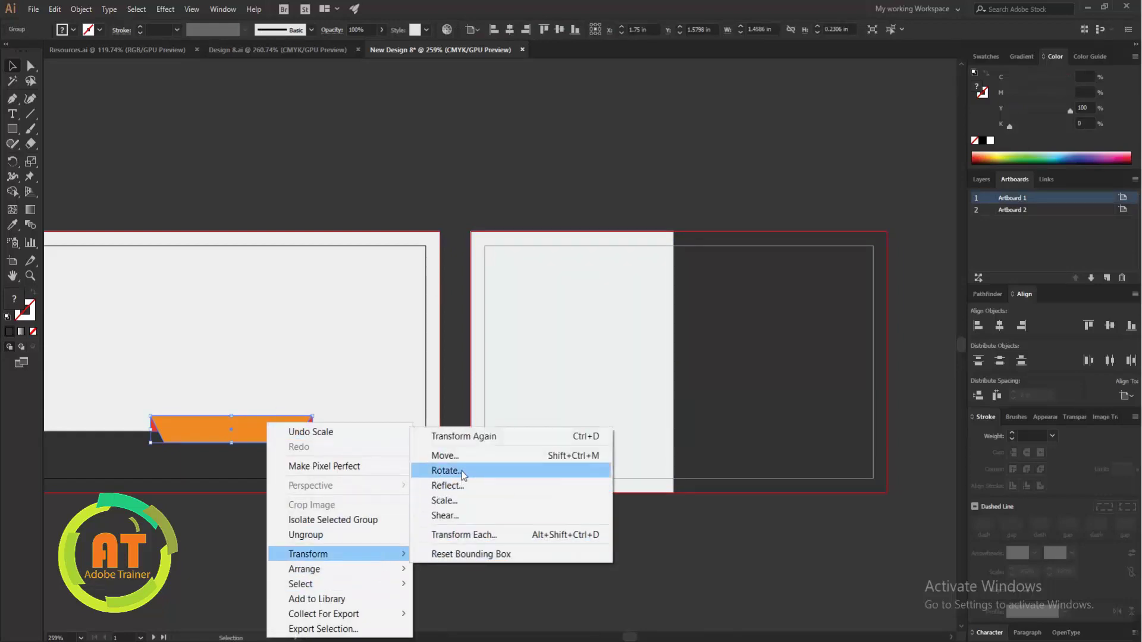
left_click(462, 472)
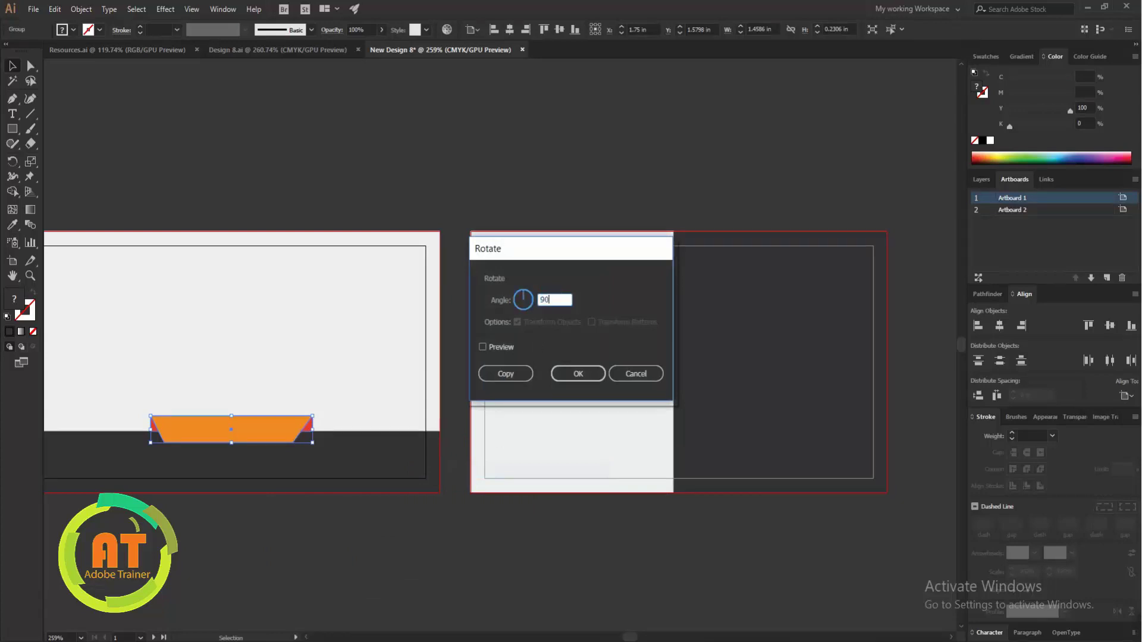
left_click(507, 377)
mouse_move(259, 405)
left_mouse_down()
mouse_move(526, 407)
mouse_move(645, 375)
left_mouse_up()
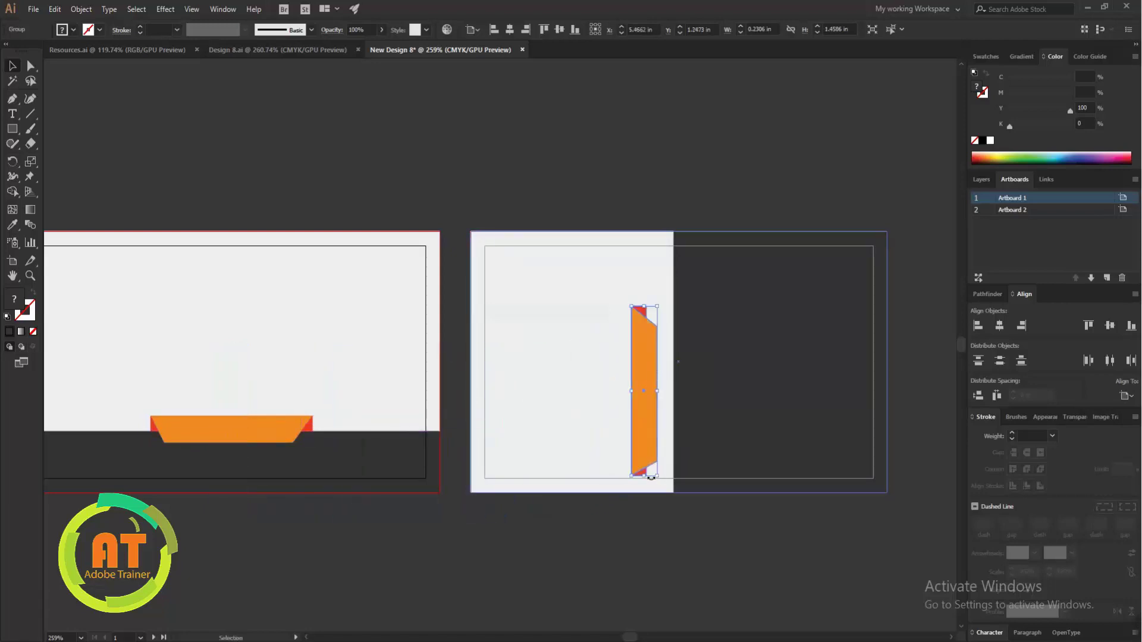
left_click_drag(651, 477, 638, 424)
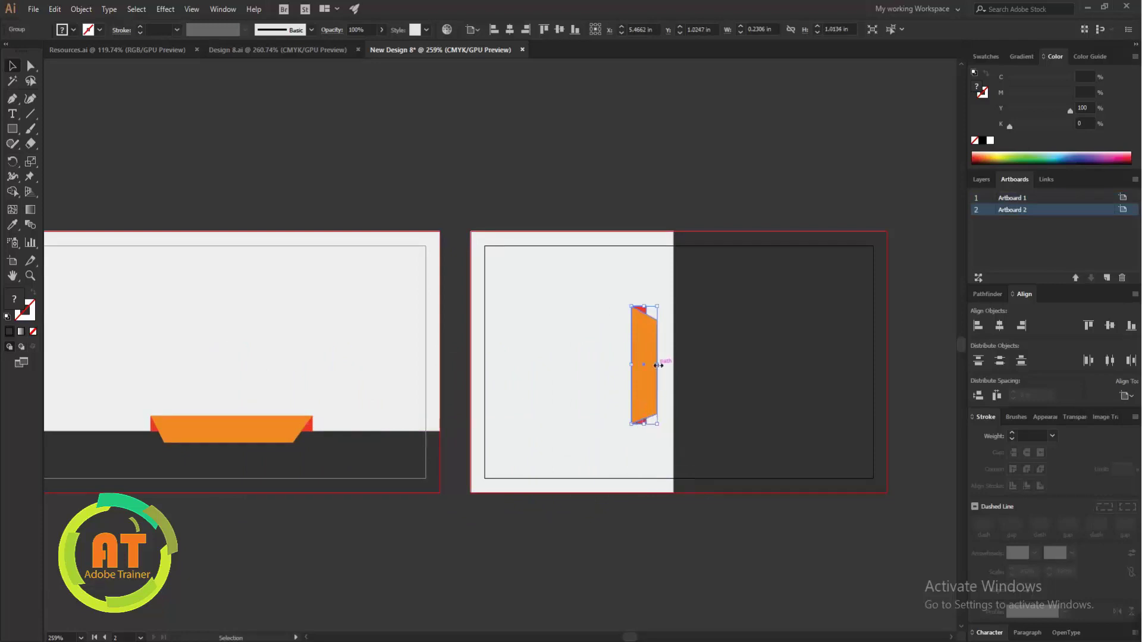
Step: Make the vertical tab narrower and slightly taller, and move it onto the light/dark divide
left_click_drag(658, 365, 650, 364)
left_click_drag(650, 424, 650, 432)
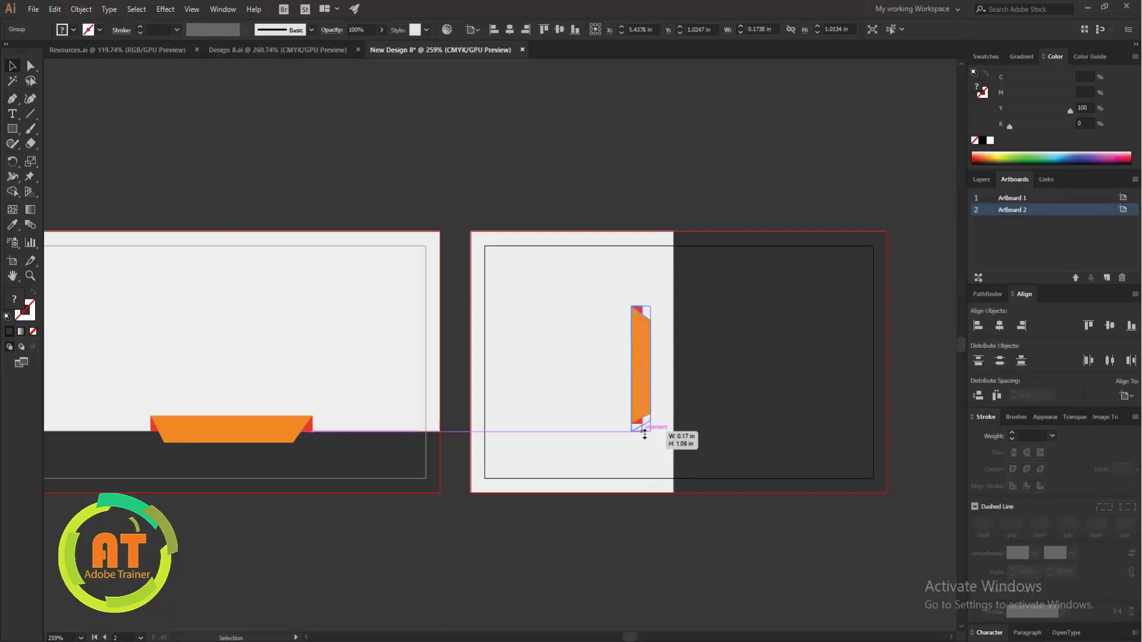
left_click(690, 574)
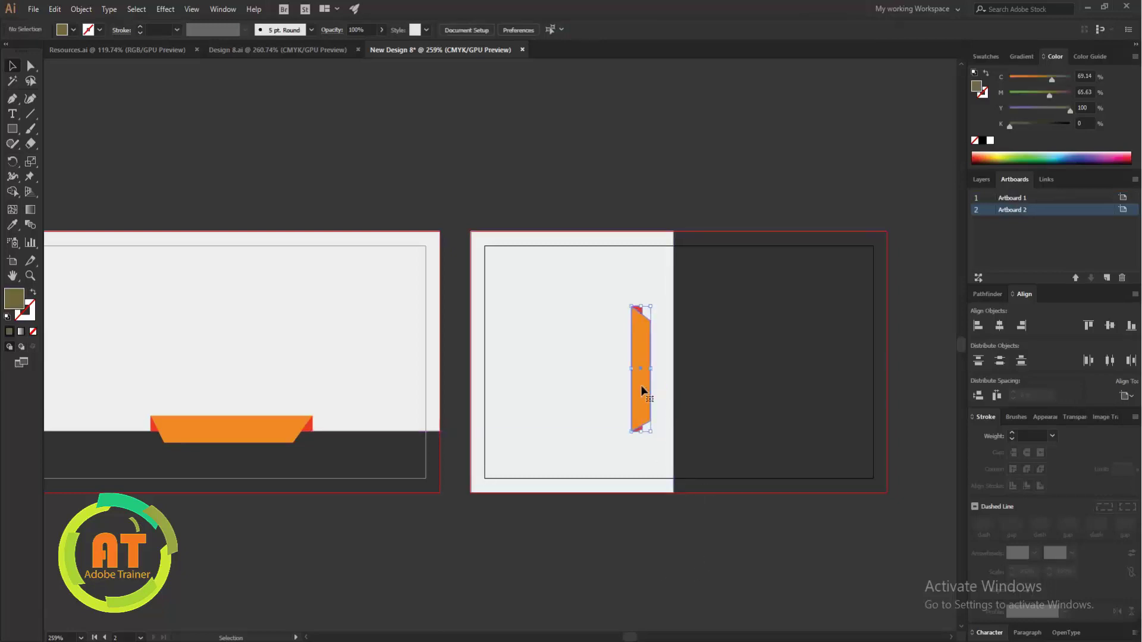
left_click_drag(642, 389, 645, 393)
right_click(645, 389)
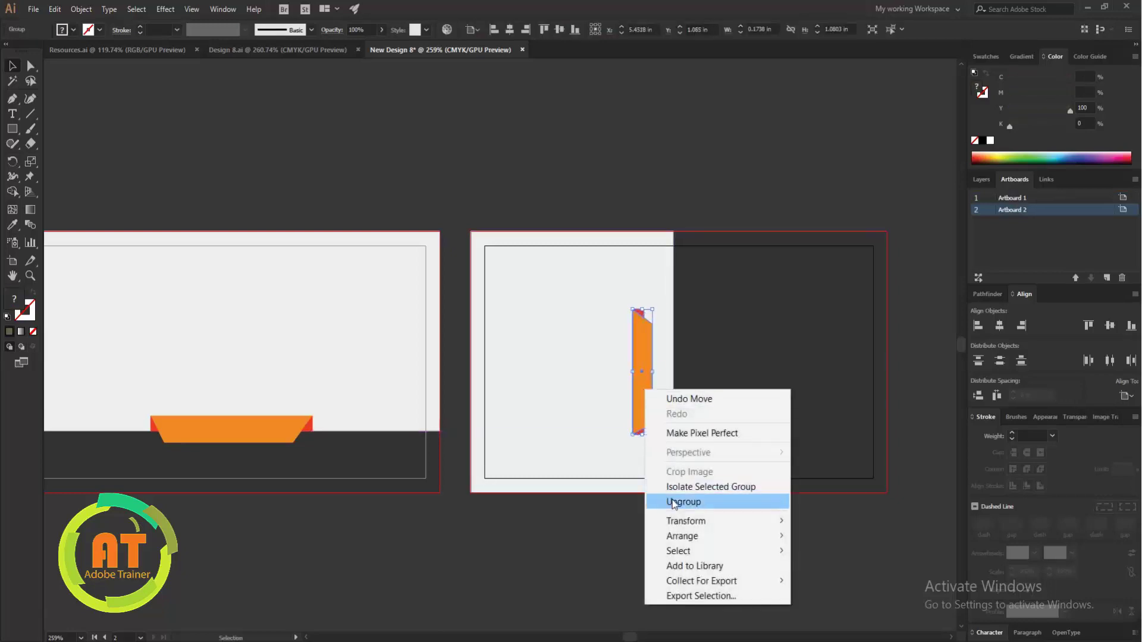
left_click(637, 391)
left_click_drag(640, 392, 668, 412)
Step: Ungroup the tab and send its two red triangles behind the orange bar
right_click(672, 415)
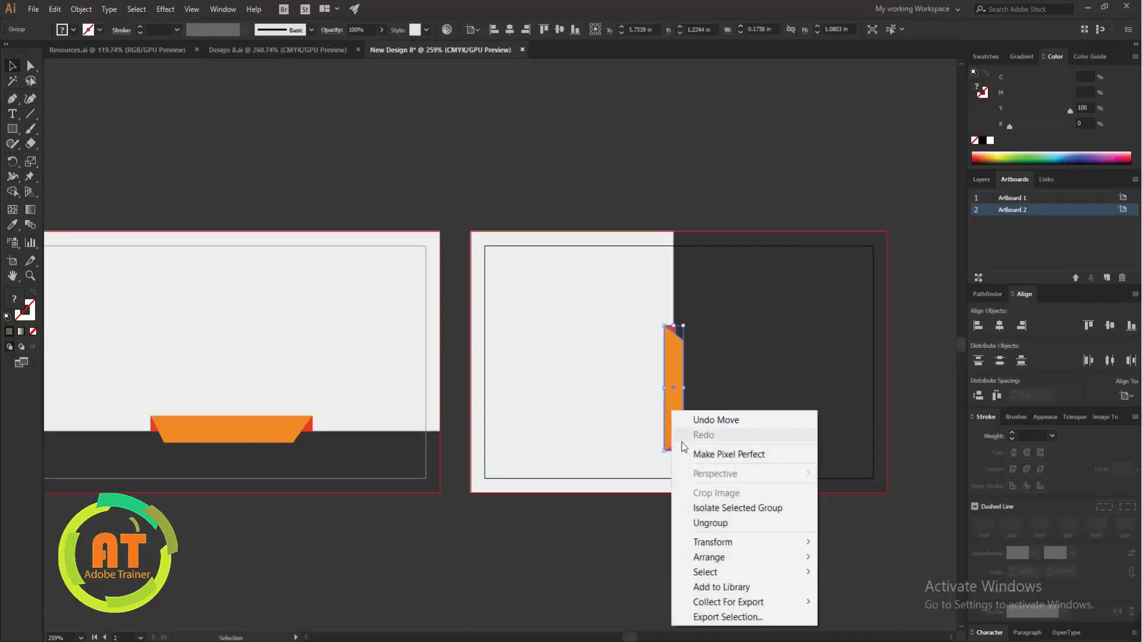
left_click(702, 523)
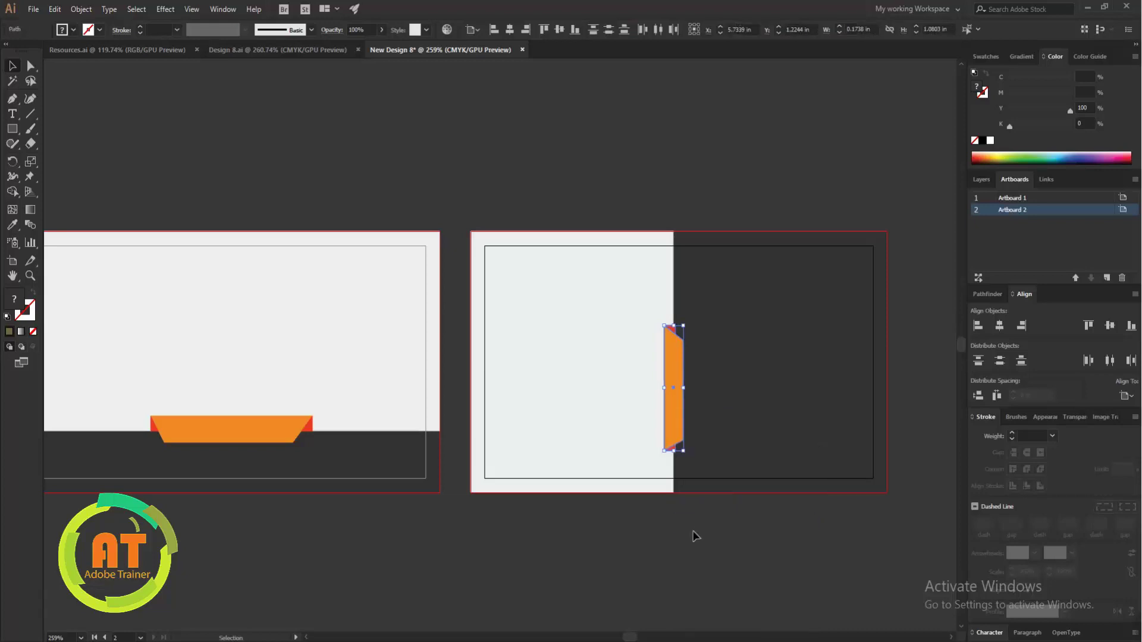
left_click(669, 447)
left_click(672, 329, "shift")
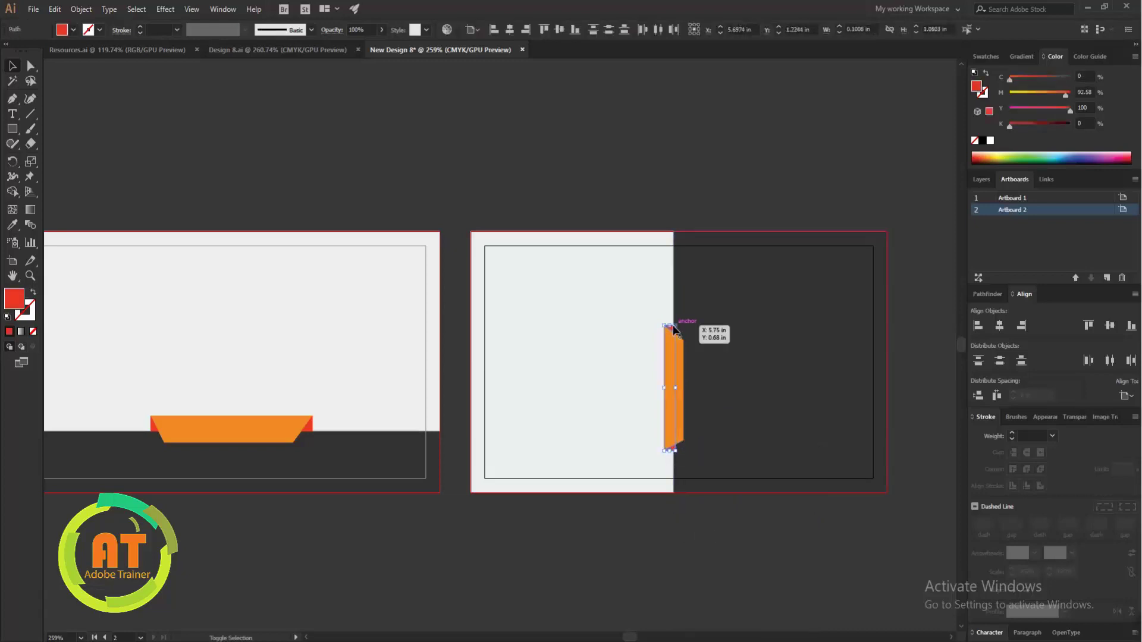
right_click(672, 333)
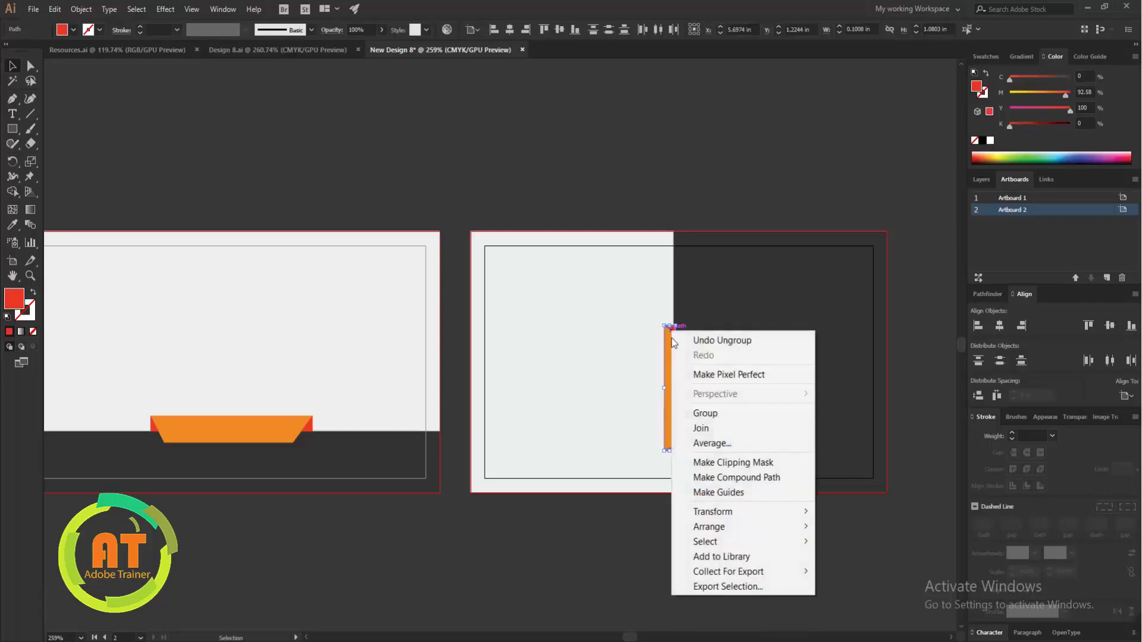
mouse_move(709, 526)
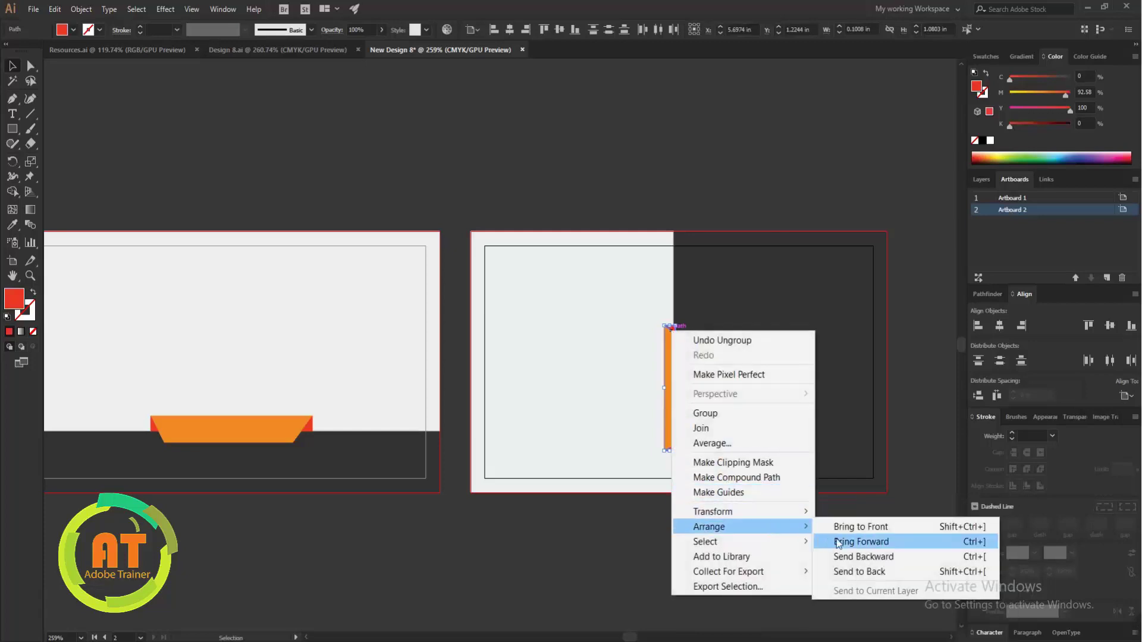
left_click(865, 556)
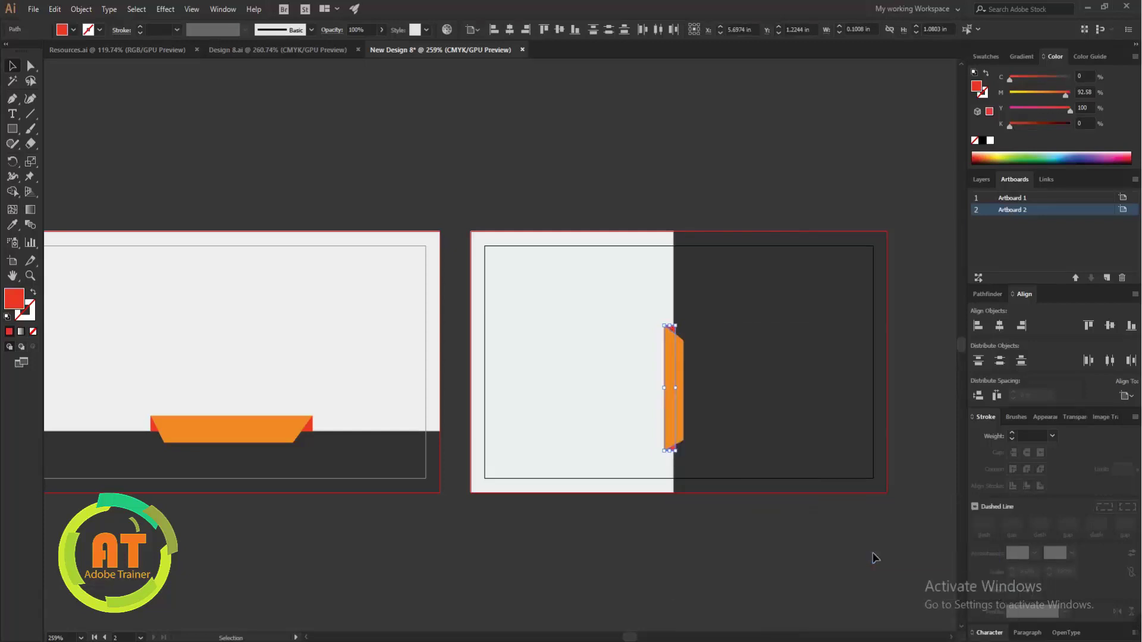
left_click(797, 540)
Step: Lock both back background rectangles
mouse_move(654, 330)
left_mouse_down()
mouse_move(671, 407)
mouse_move(592, 331)
left_mouse_up()
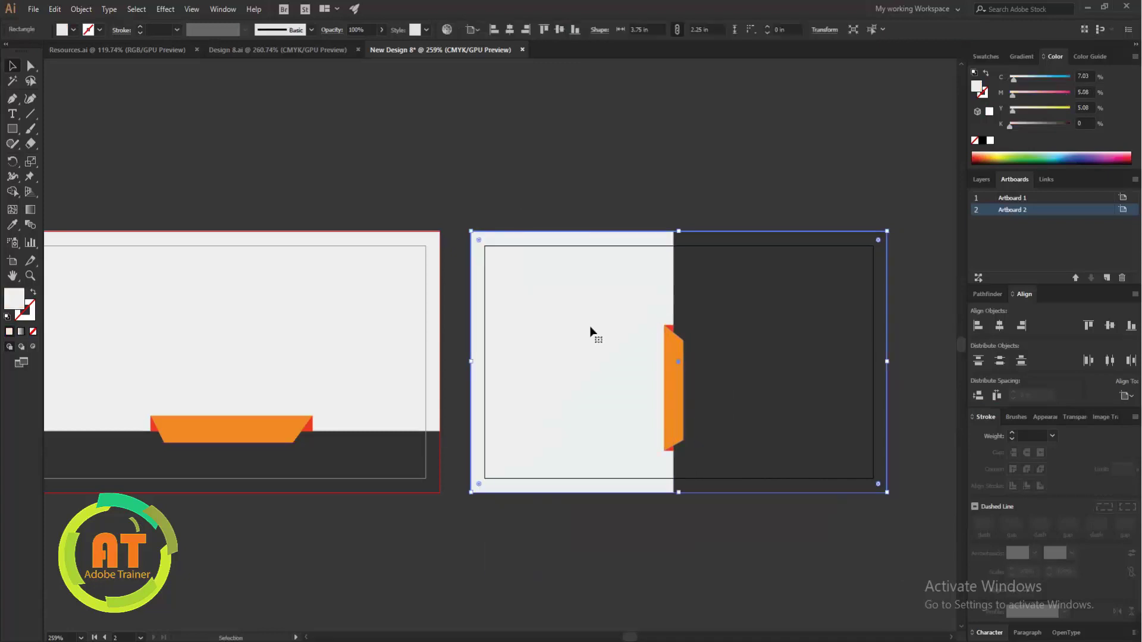
left_click(767, 294, "shift")
left_click(81, 9)
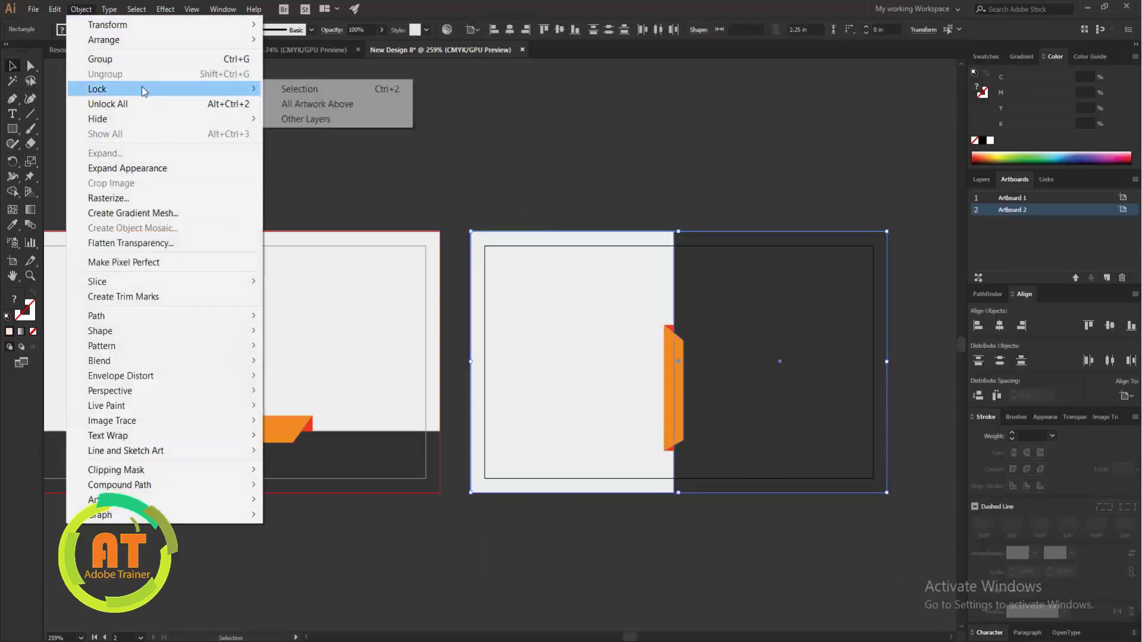
left_click(309, 90)
Step: Regroup the tab's pieces and extend the tab slightly downward
mouse_move(676, 403)
left_mouse_down()
mouse_move(665, 475)
mouse_move(669, 467)
left_mouse_up()
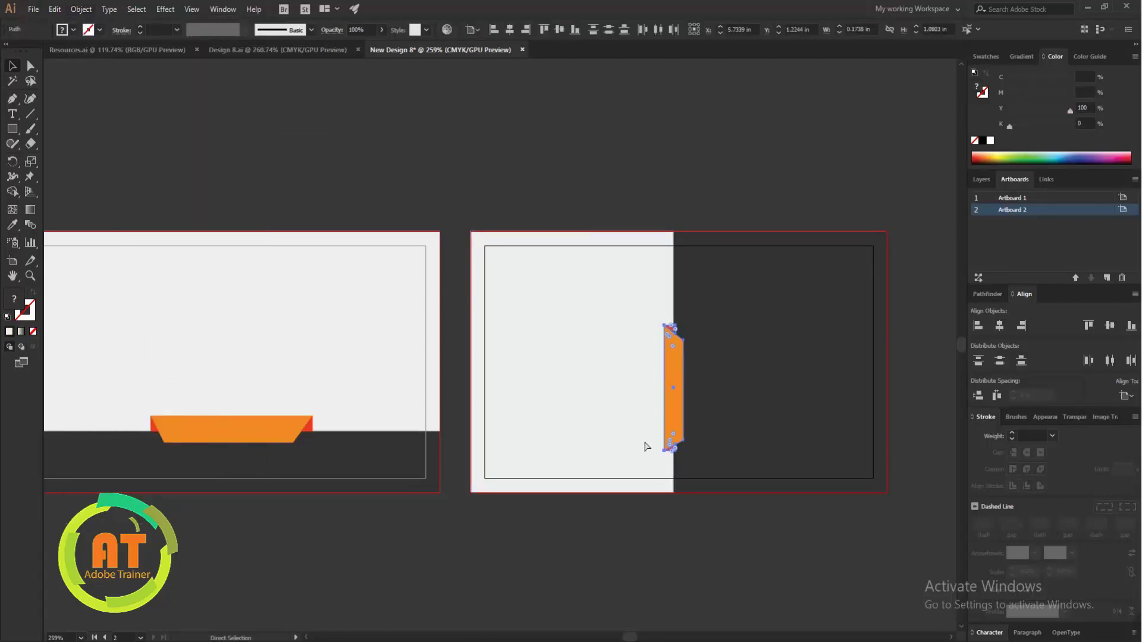
left_click(83, 10)
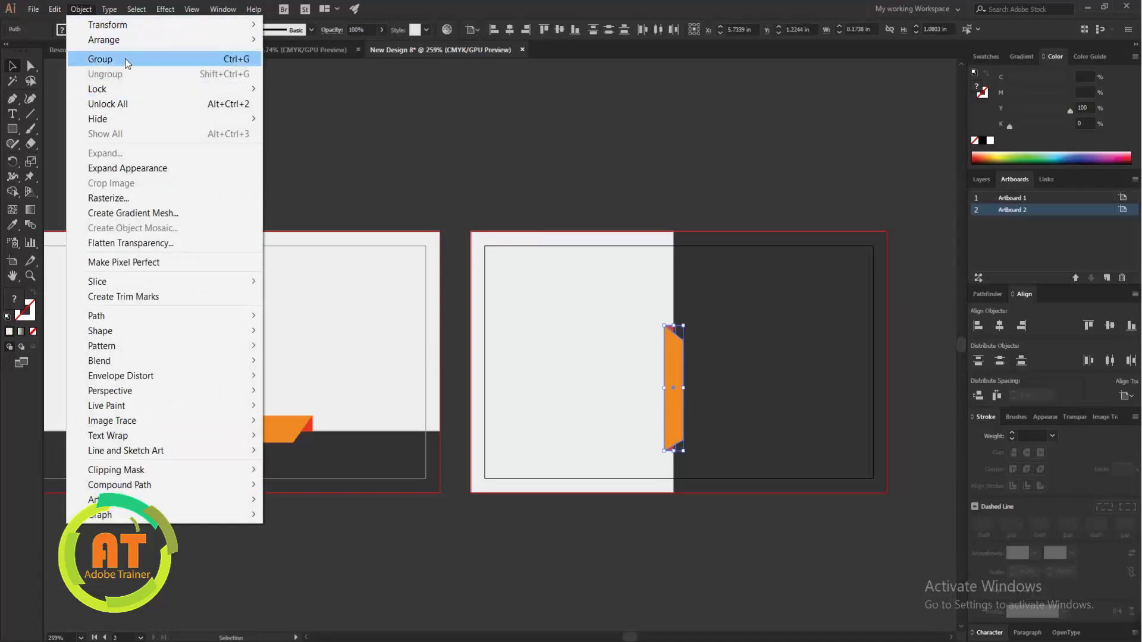
left_click(99, 59)
left_click(607, 429)
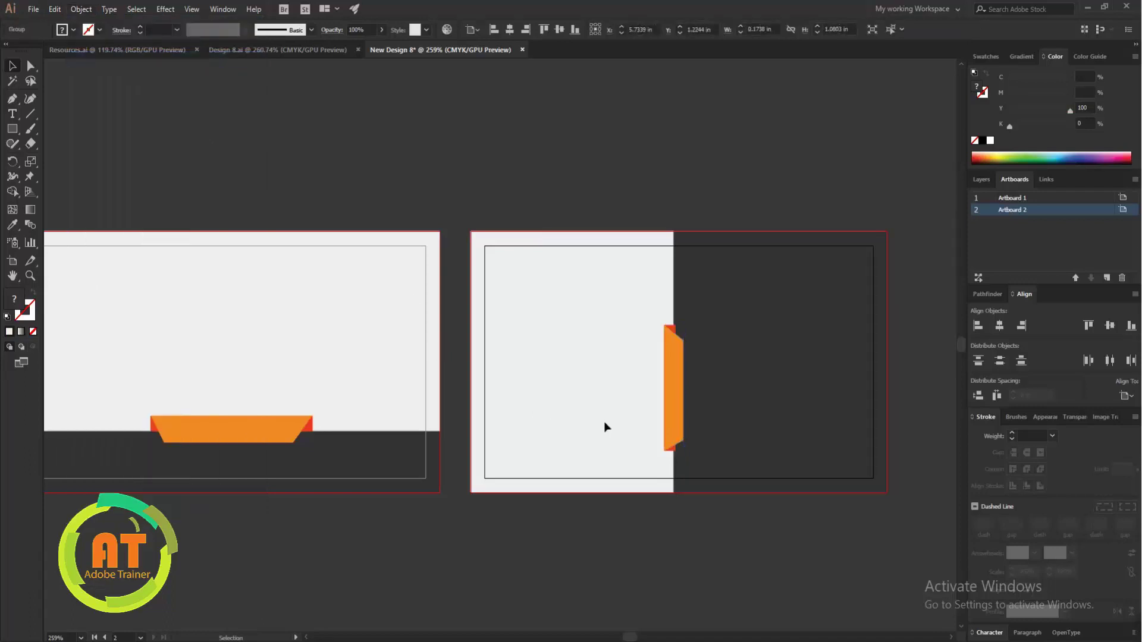
left_click(675, 452)
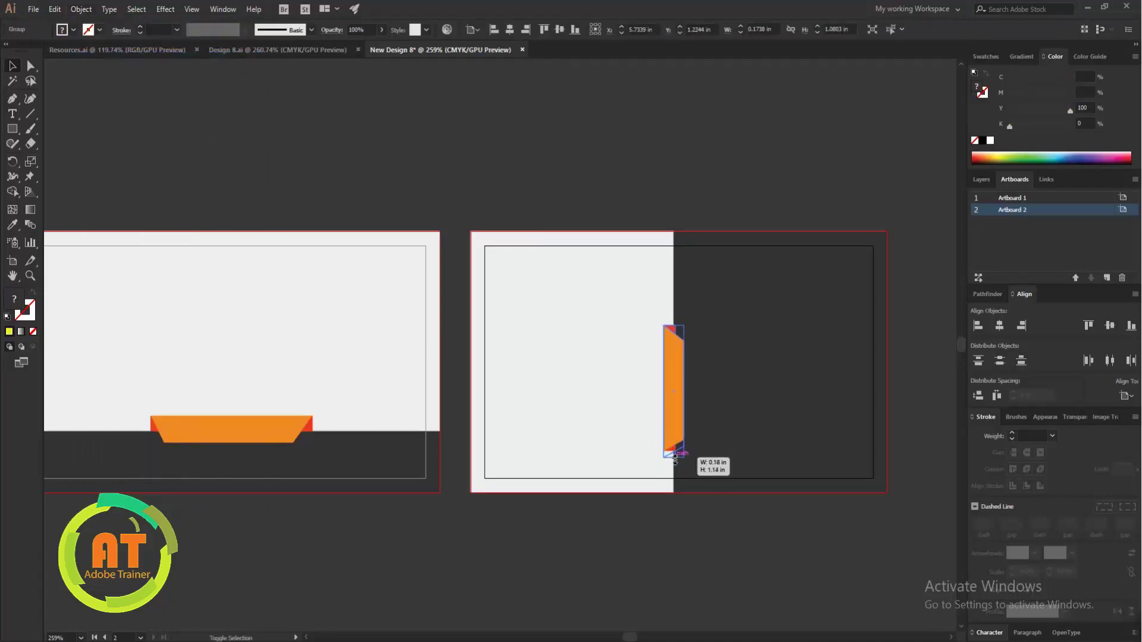
left_click_drag(675, 452, 674, 431)
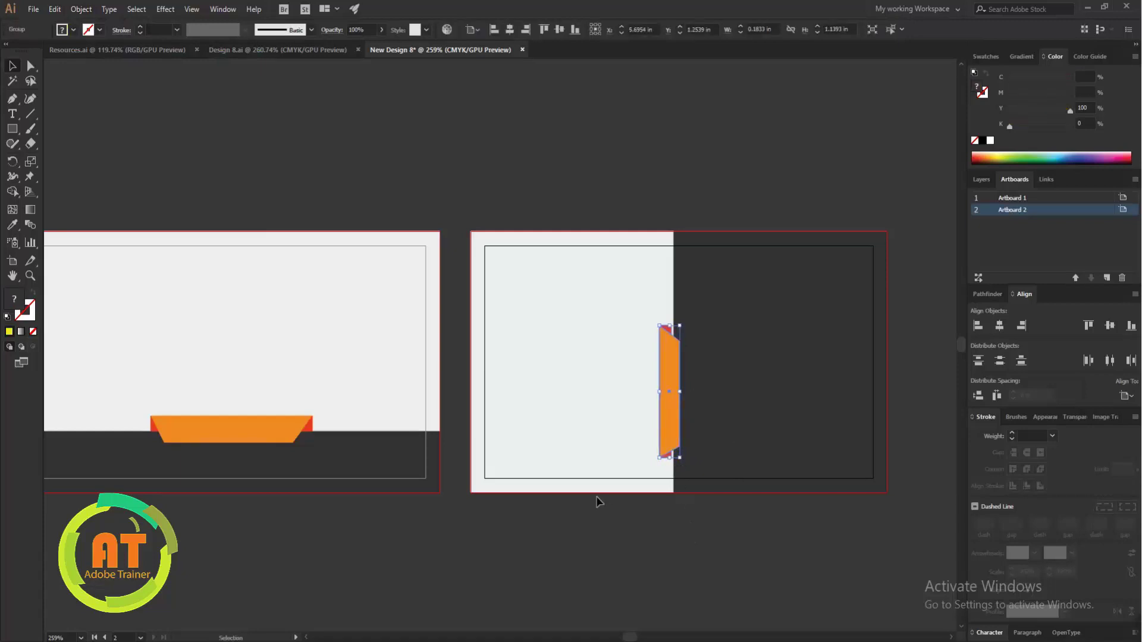
Step: Nudge the tab two steps right, then ungroup it
key("Right")
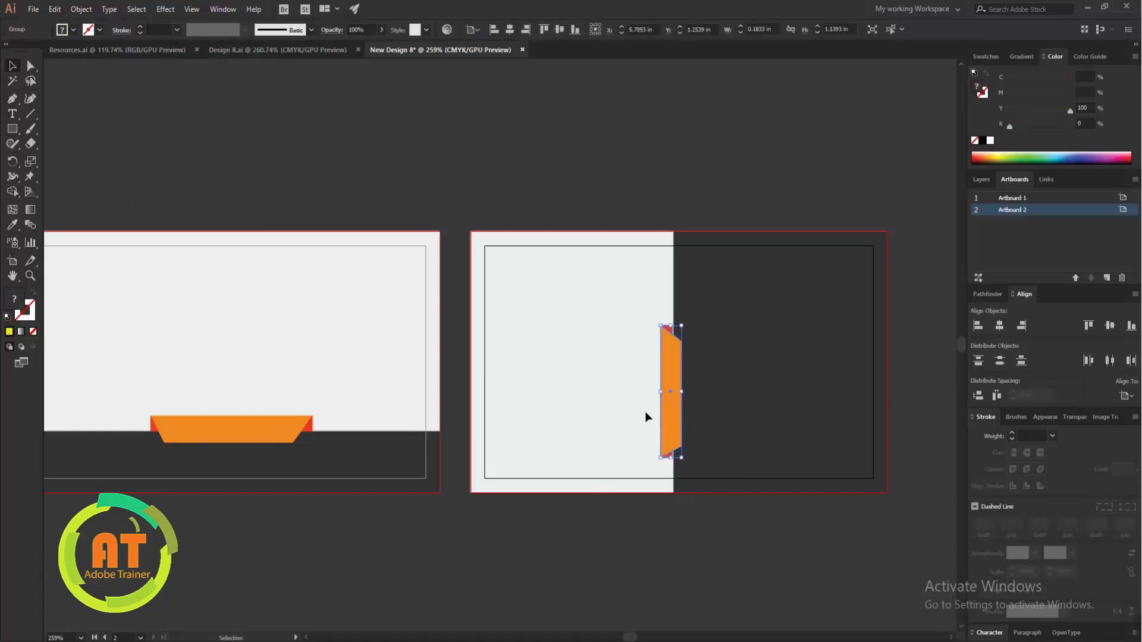
key("Right")
left_click(80, 8)
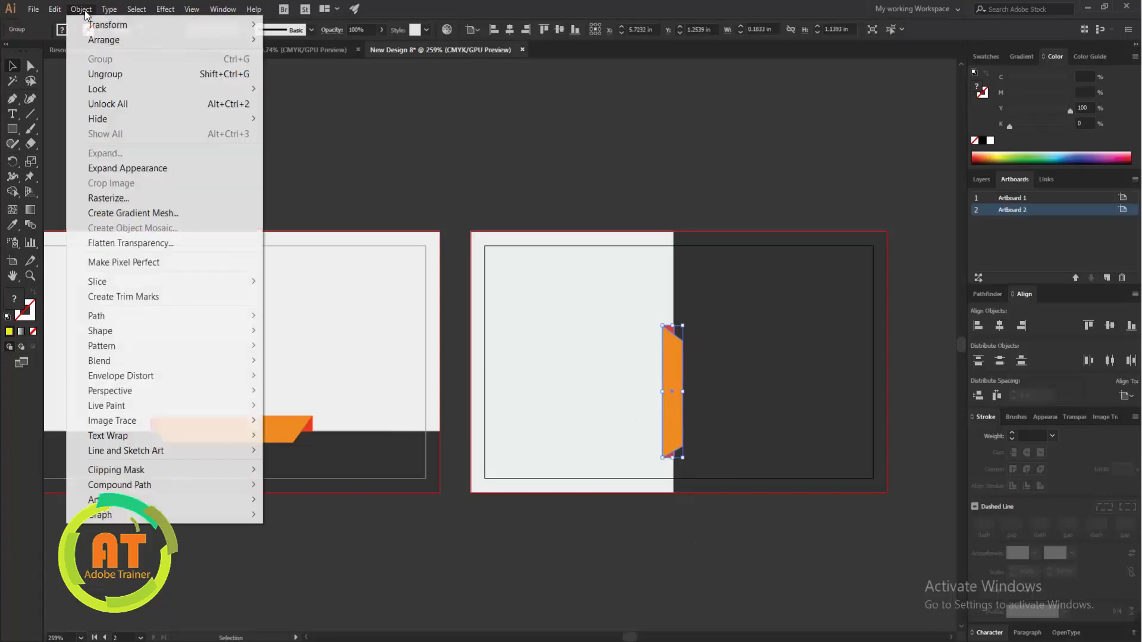
left_click(98, 78)
left_click(684, 588)
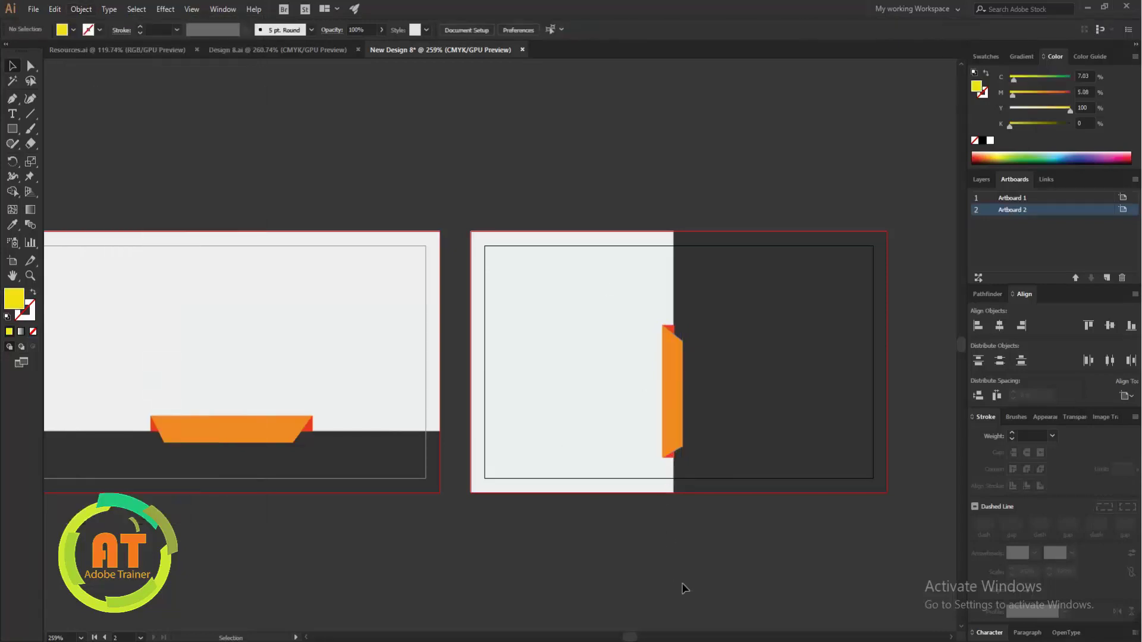
left_click_drag(502, 405, 691, 410)
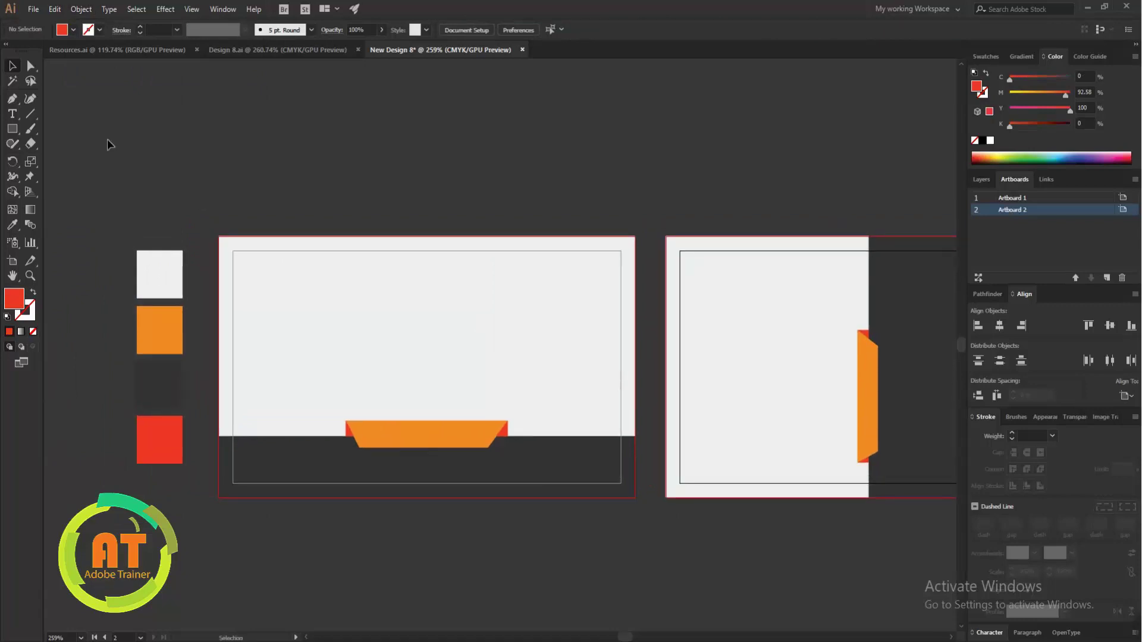
Step: Paste the orange badge logo, shrink it, and centre it horizontally near the top of the front card
key("ctrl+v")
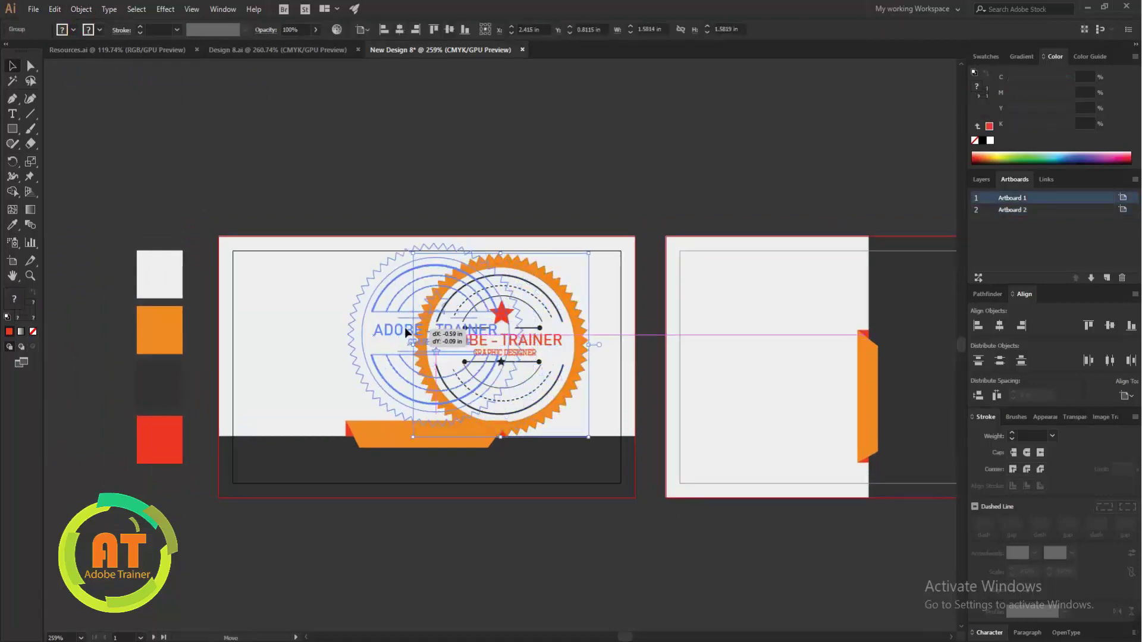
left_click_drag(470, 343, 405, 334)
left_click_drag(521, 422, 455, 355)
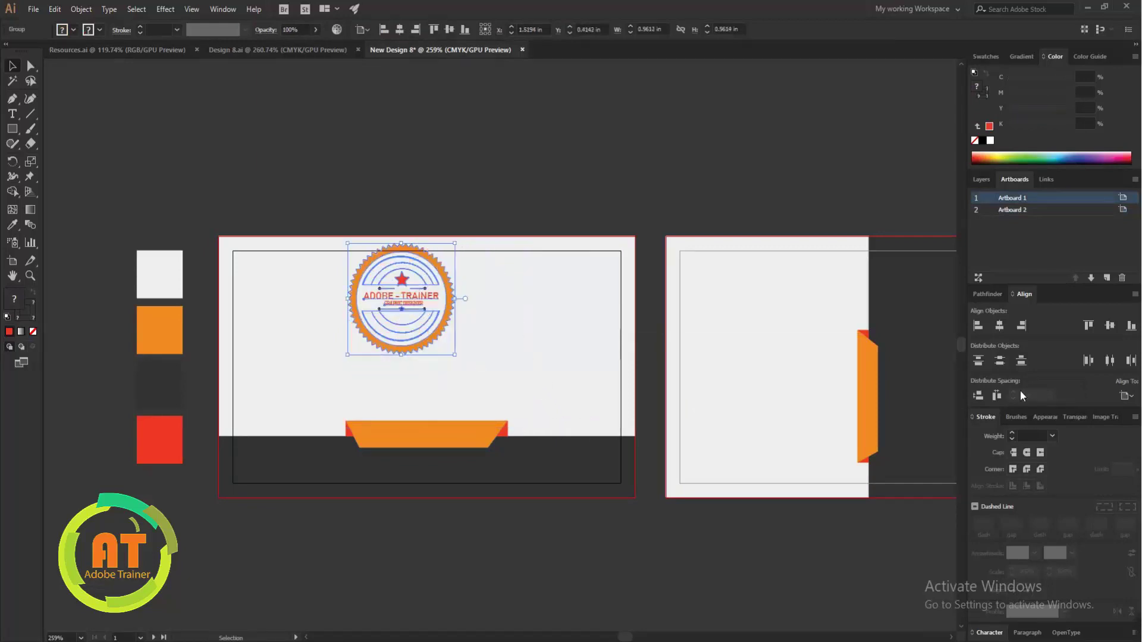
left_click(1001, 325)
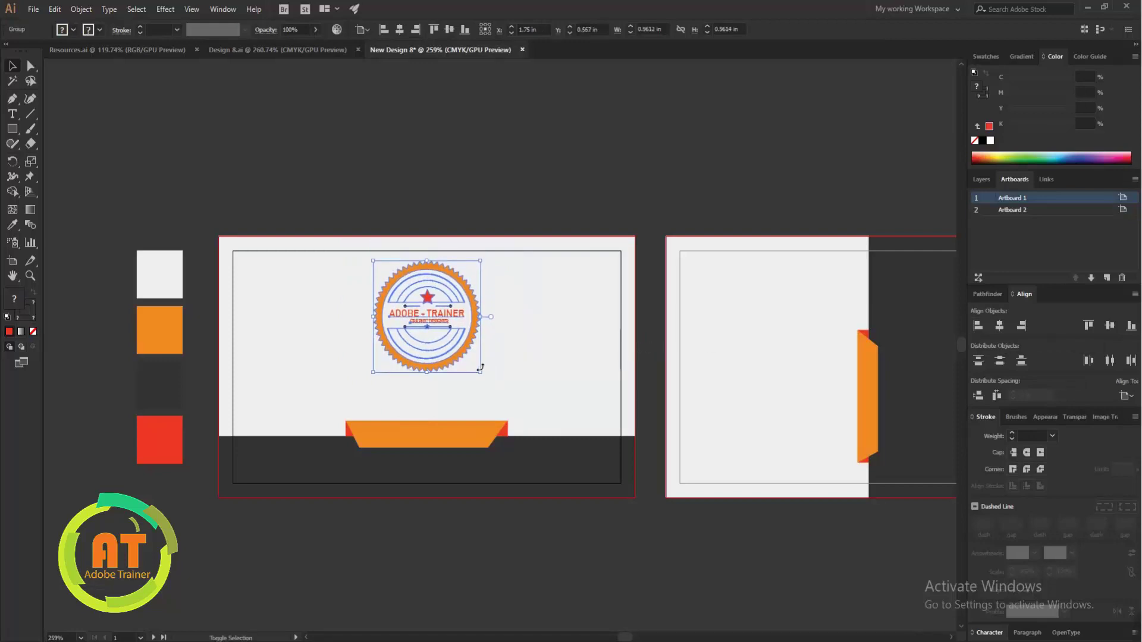
left_click_drag(480, 371, 469, 360)
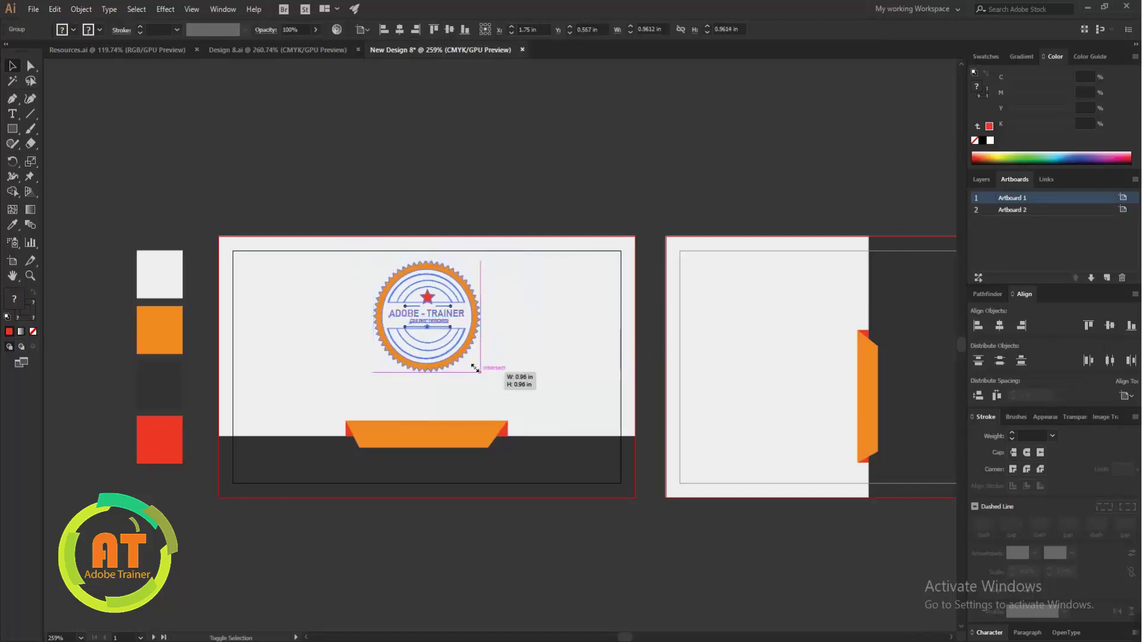
left_click(1004, 330)
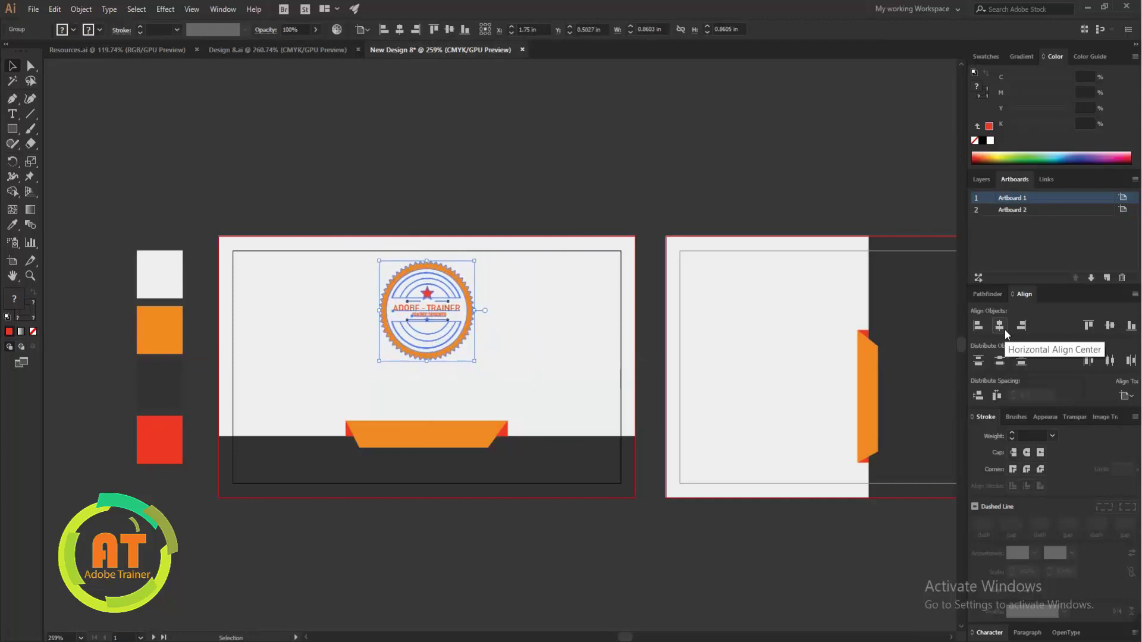
key("Down")
left_click(437, 394)
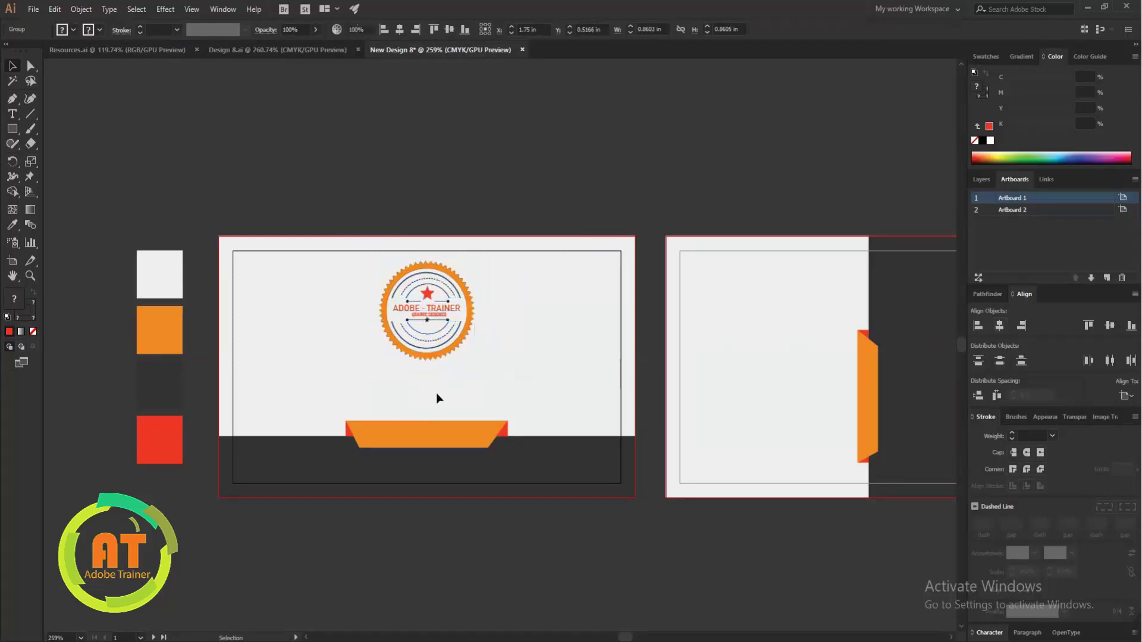
Step: Type ADOBE TRAINER below the badge and centre it horizontally on the front card
left_click(12, 114)
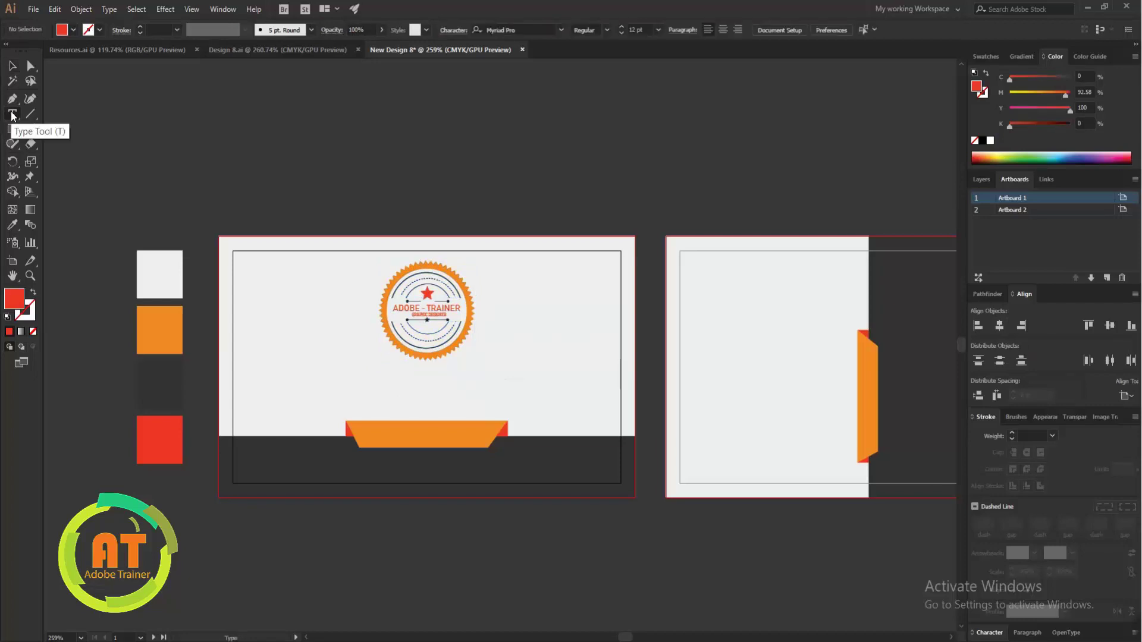
left_click(377, 375)
type("AD")
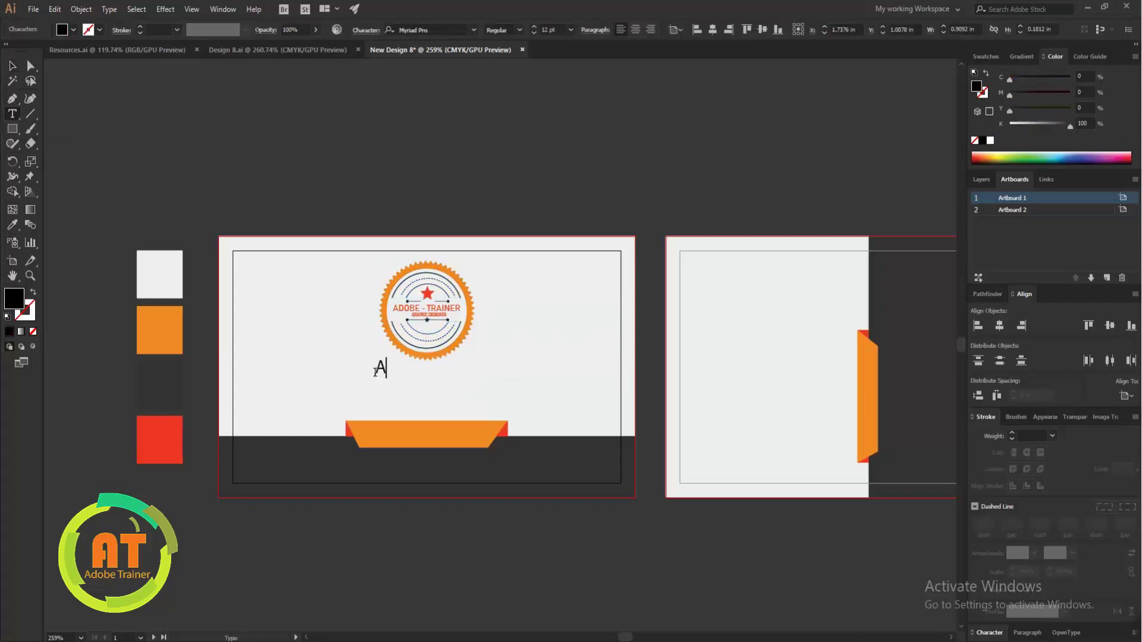
type("OBE ")
type("TRAINER")
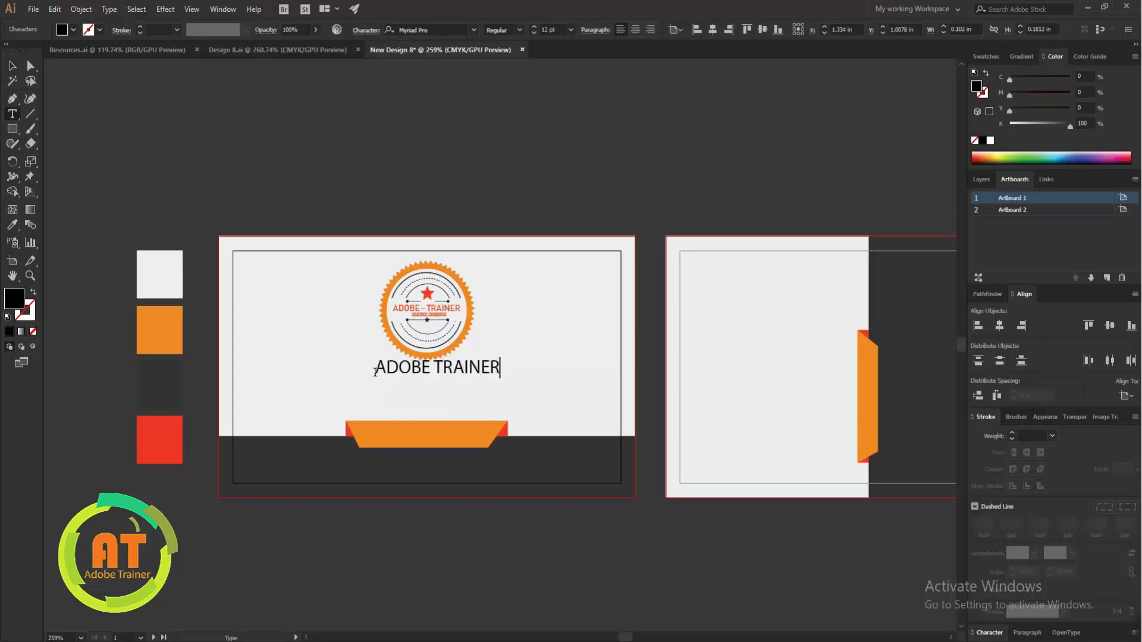
left_click(13, 66)
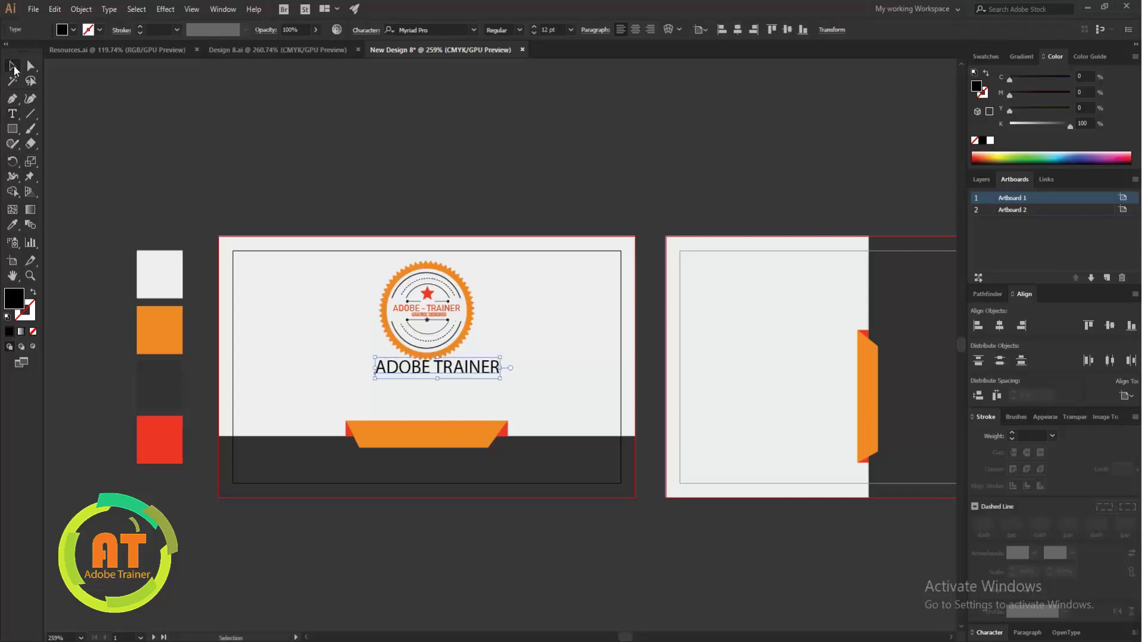
left_click_drag(454, 367, 449, 378)
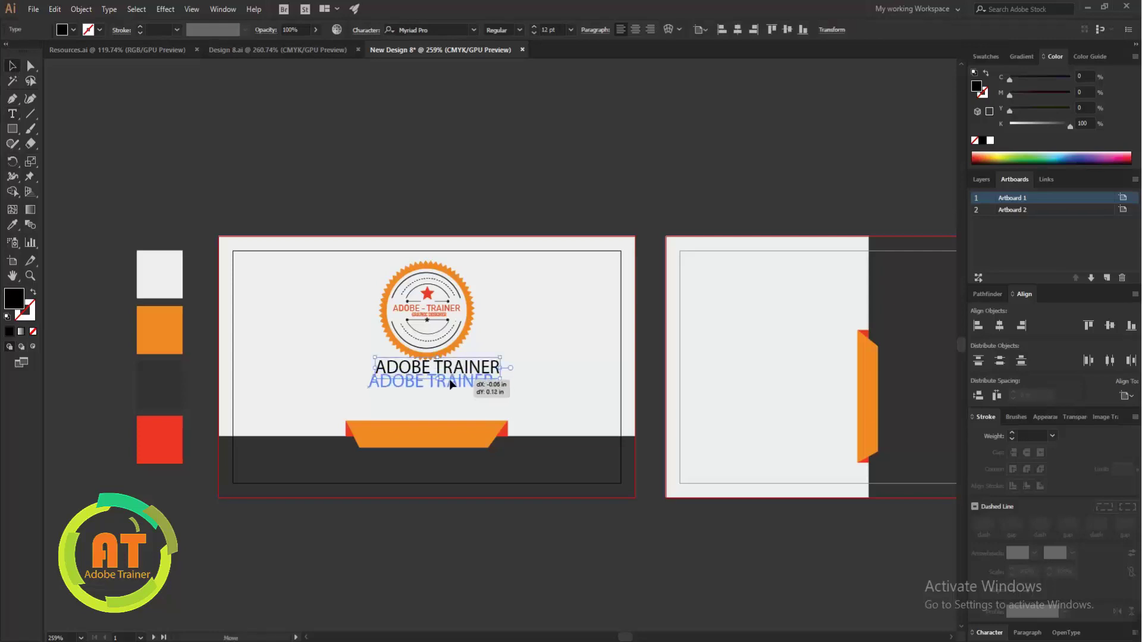
left_click(1000, 326)
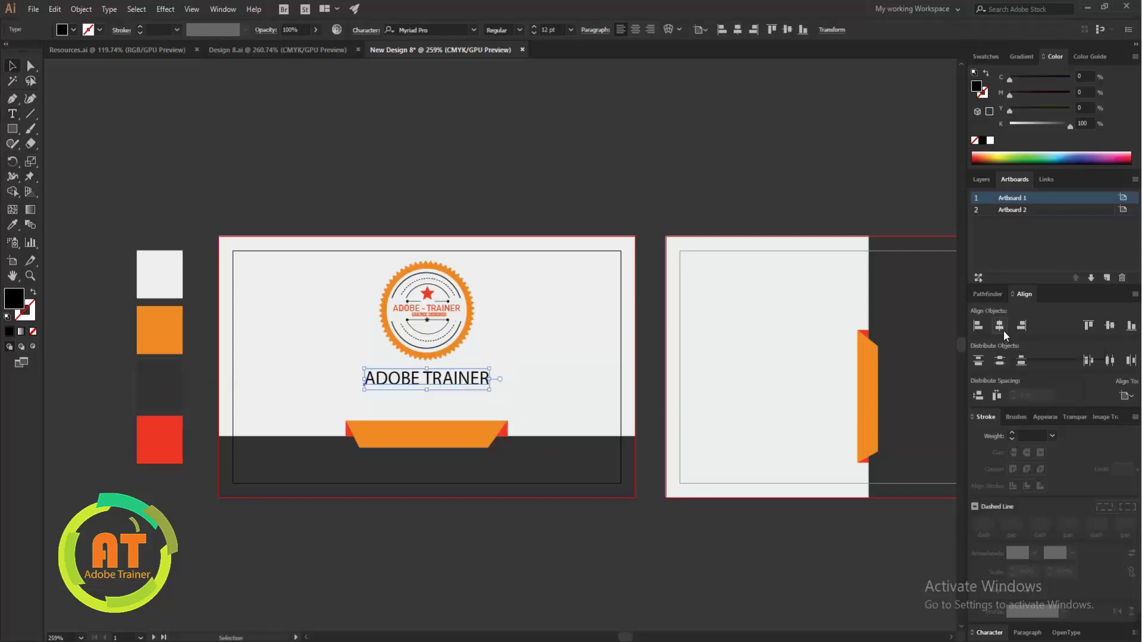
Step: Set ADOBE TRAINER in Bahnschrift Light SemiCondensed and re-centre it horizontally
left_click(474, 30)
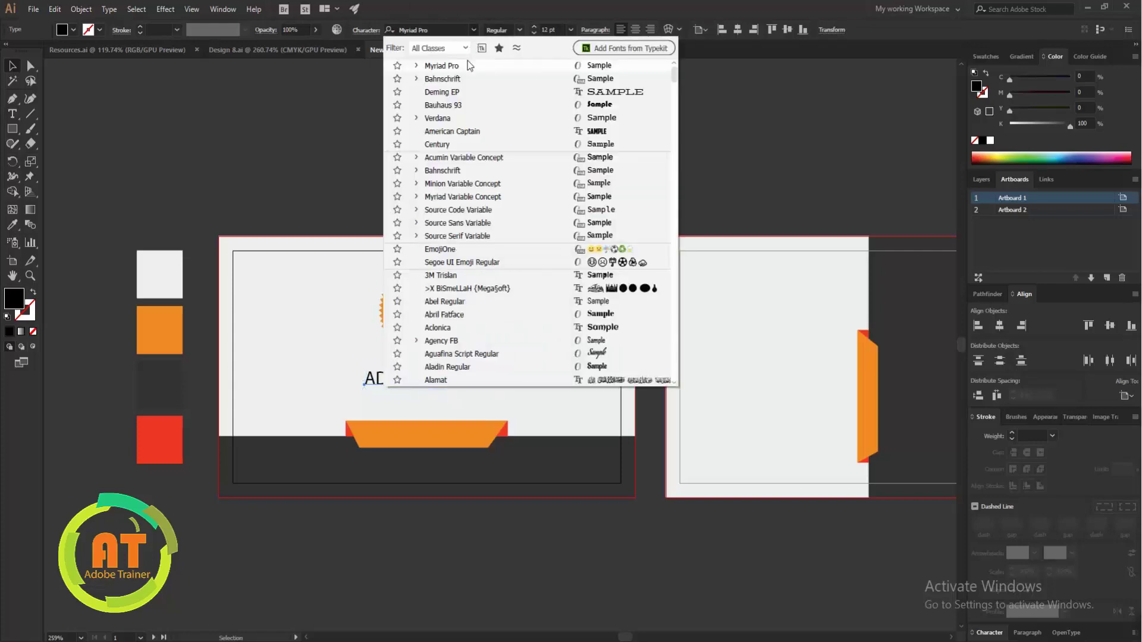
left_click(467, 79)
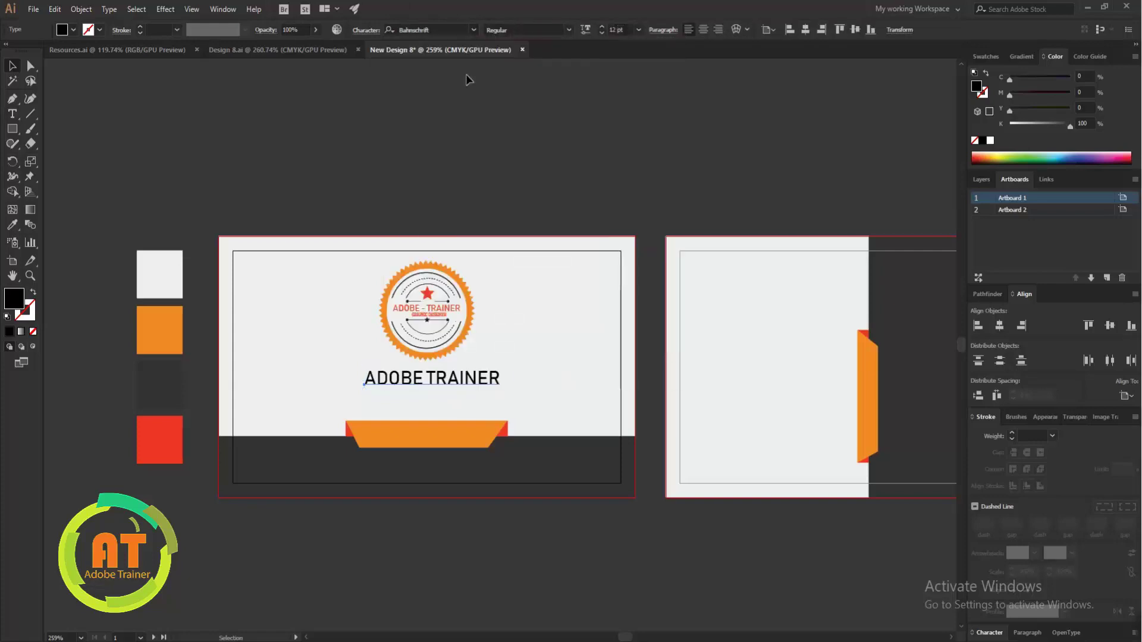
left_click(568, 30)
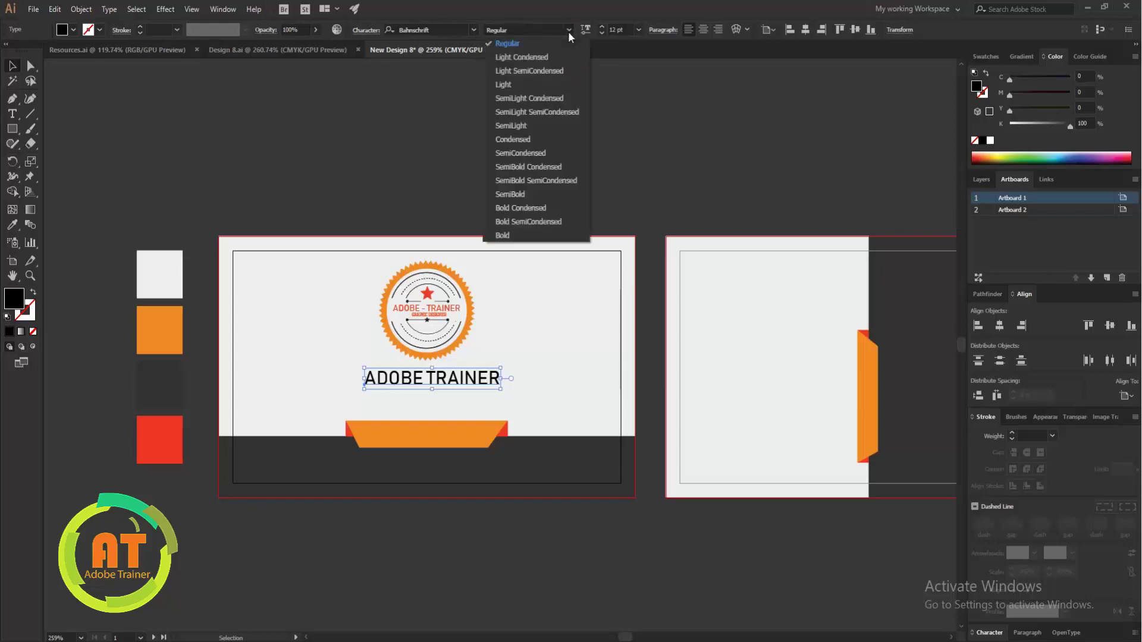
left_click(548, 70)
left_click(999, 326)
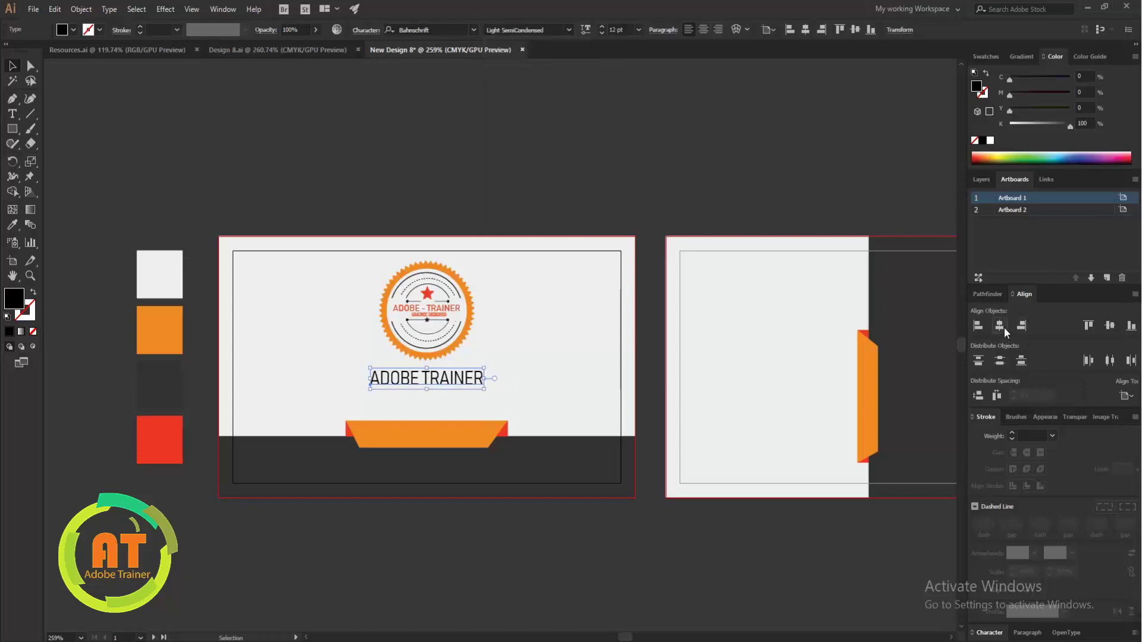
Step: Shrink the badge slightly, re-centre it, and nudge the name up closer to it
left_click(469, 348)
left_click_drag(473, 361, 463, 348)
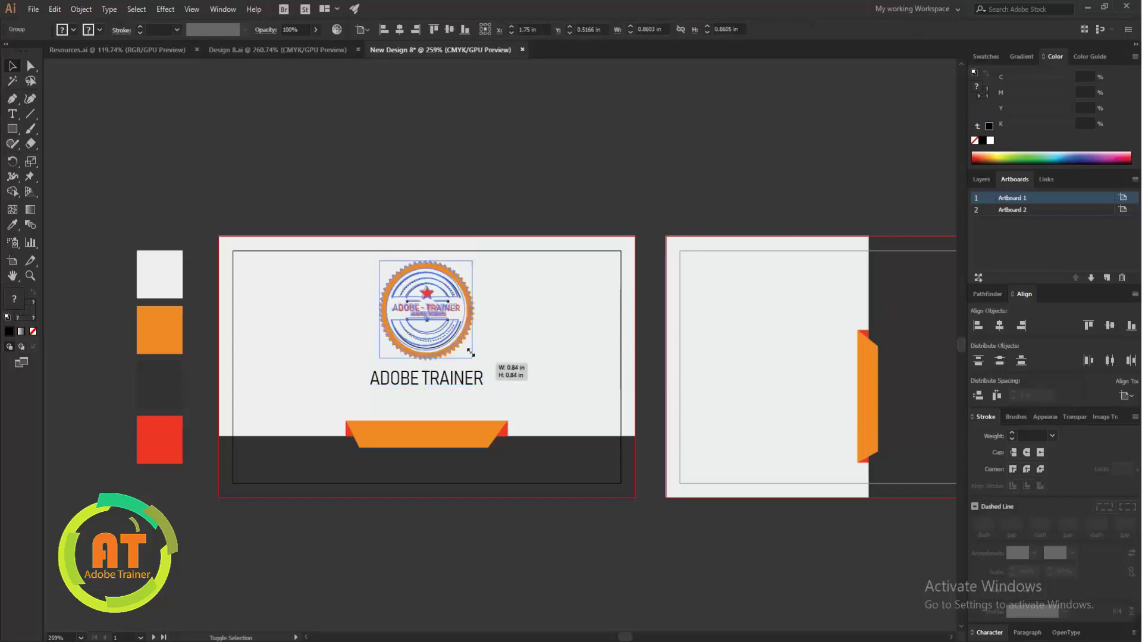
left_click(999, 326)
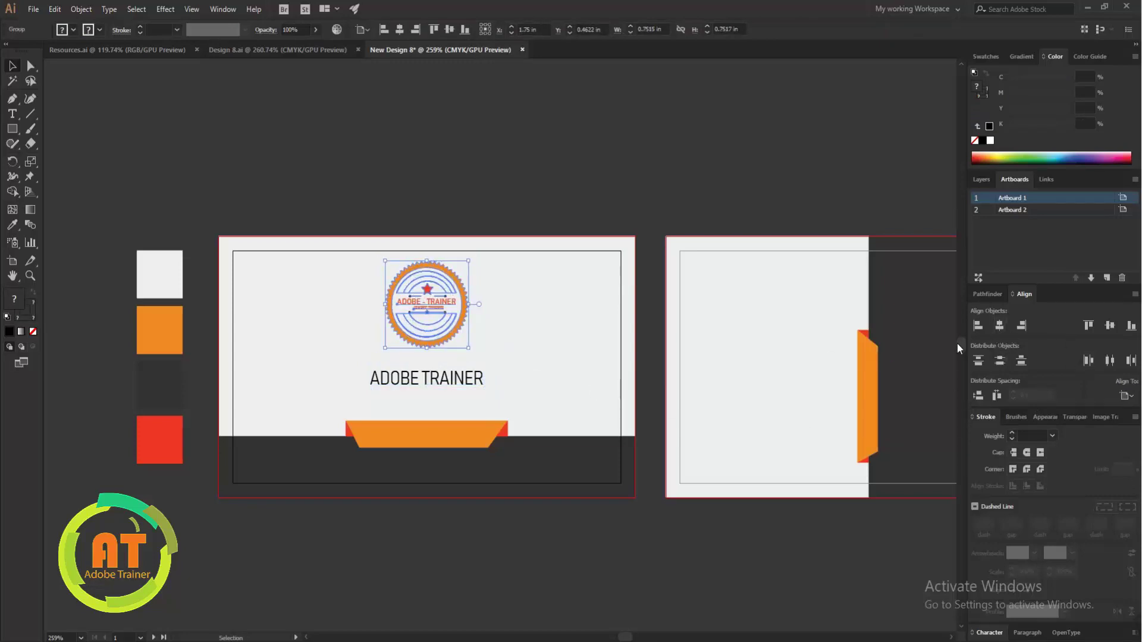
left_click(476, 387)
key("Up")
key("Up")
key("Up")
key("Up")
key("Up")
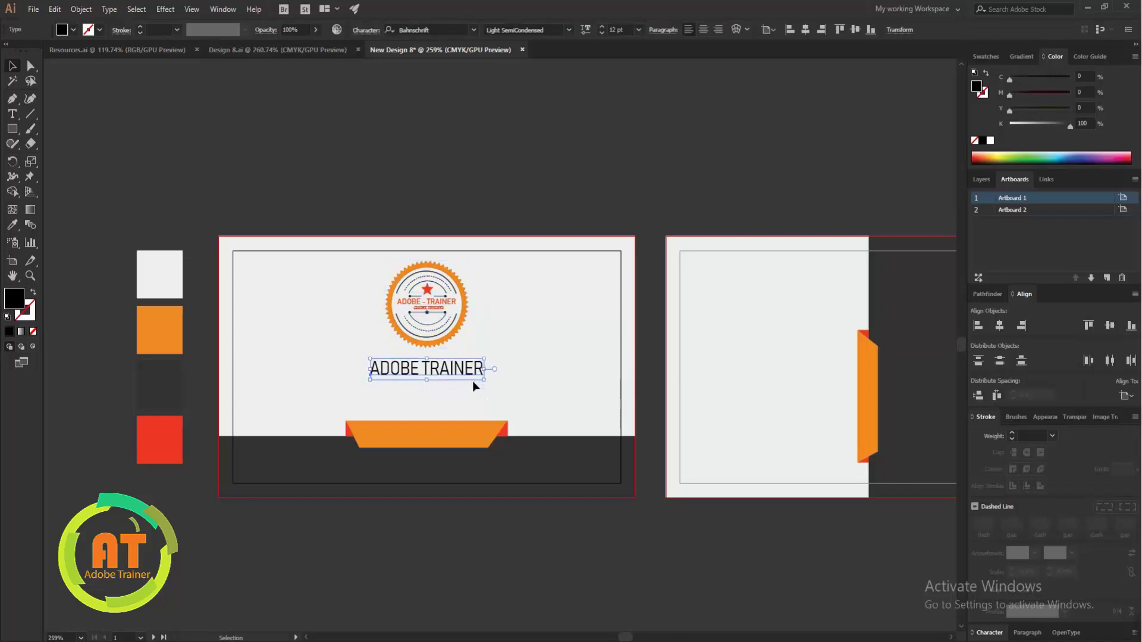
Step: Duplicate the name text below it and retype the copy as Graphic Designer
left_click_drag(469, 369, 468, 389)
double_click(460, 390)
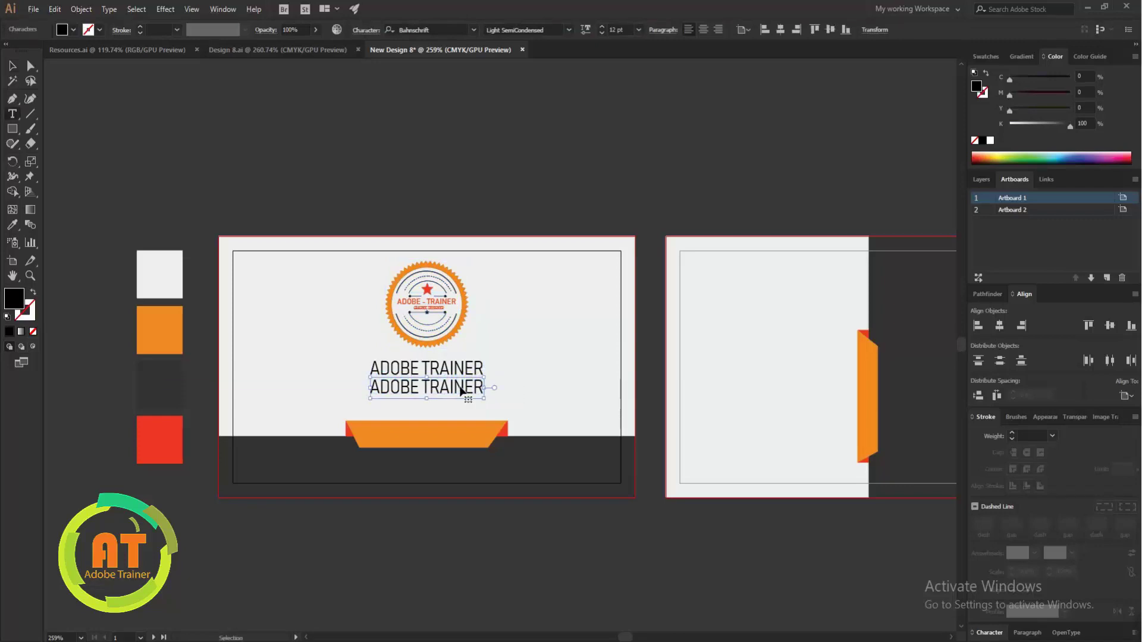
key("ctrl+a")
type("Gr")
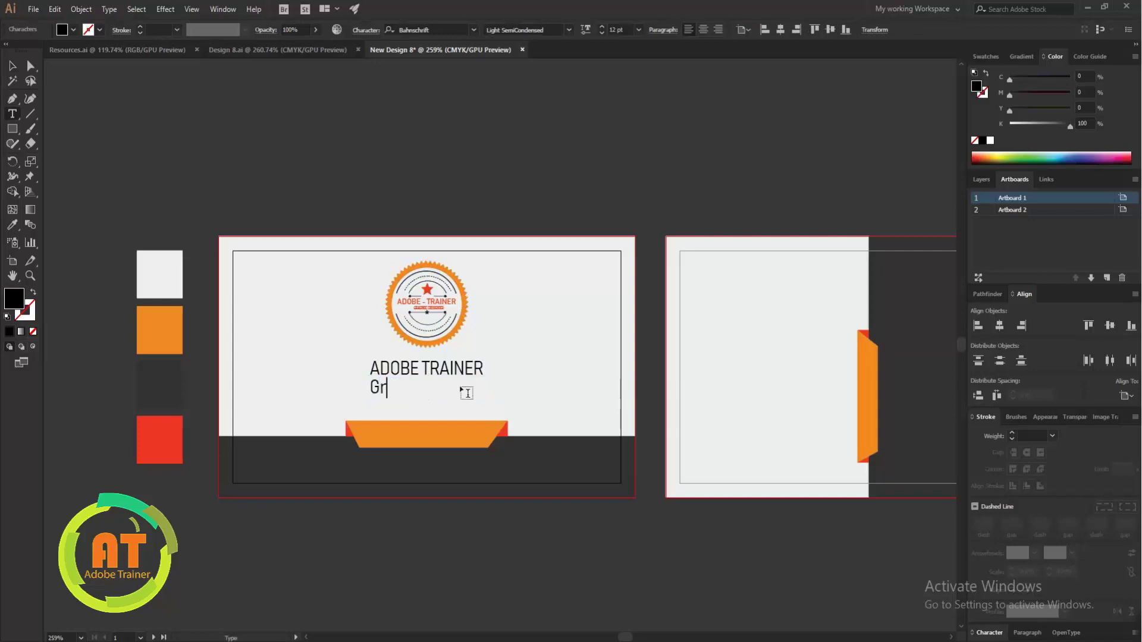
type("aphic")
type(" Design")
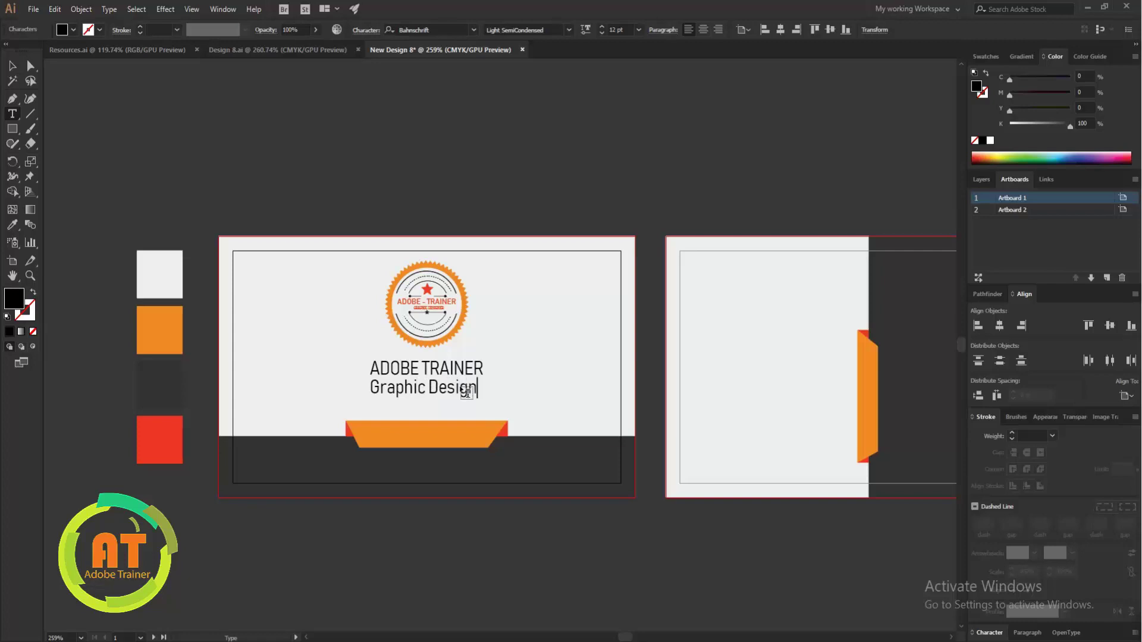
type("er")
left_click(13, 66)
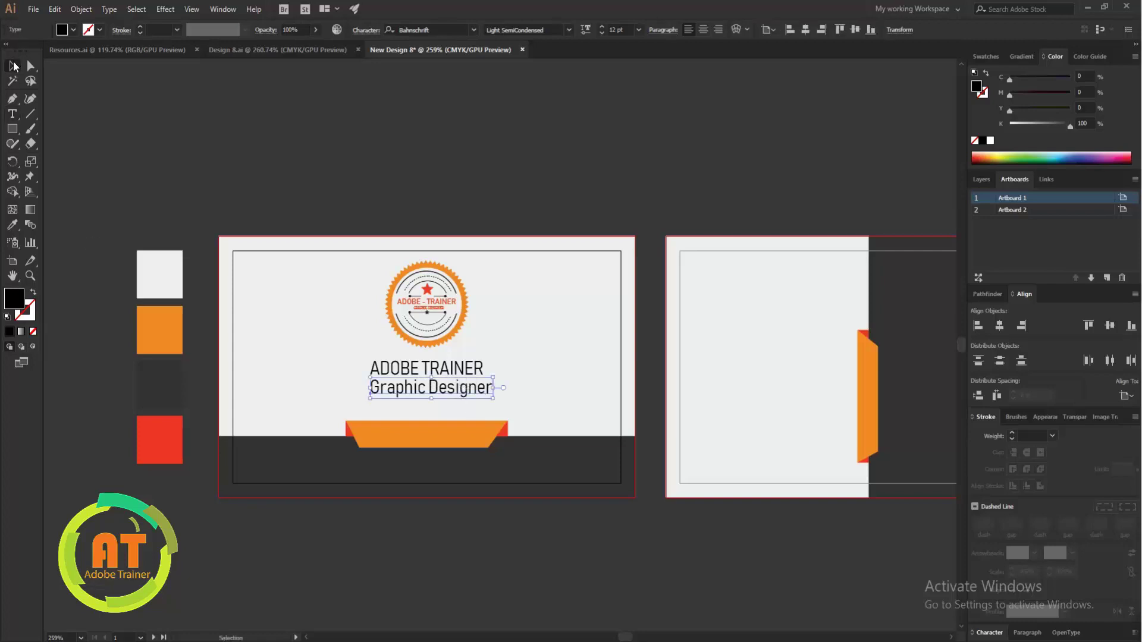
Step: Make Graphic Designer 10 pt Light, shrink it slightly, and shift it right under the name
left_click(638, 29)
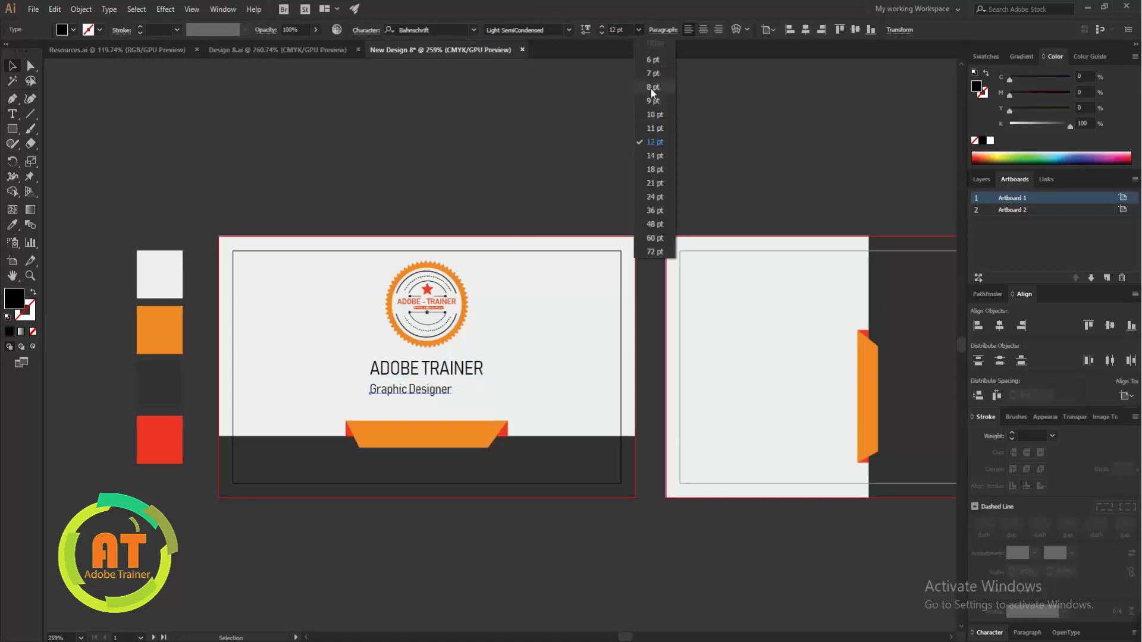
left_click(654, 114)
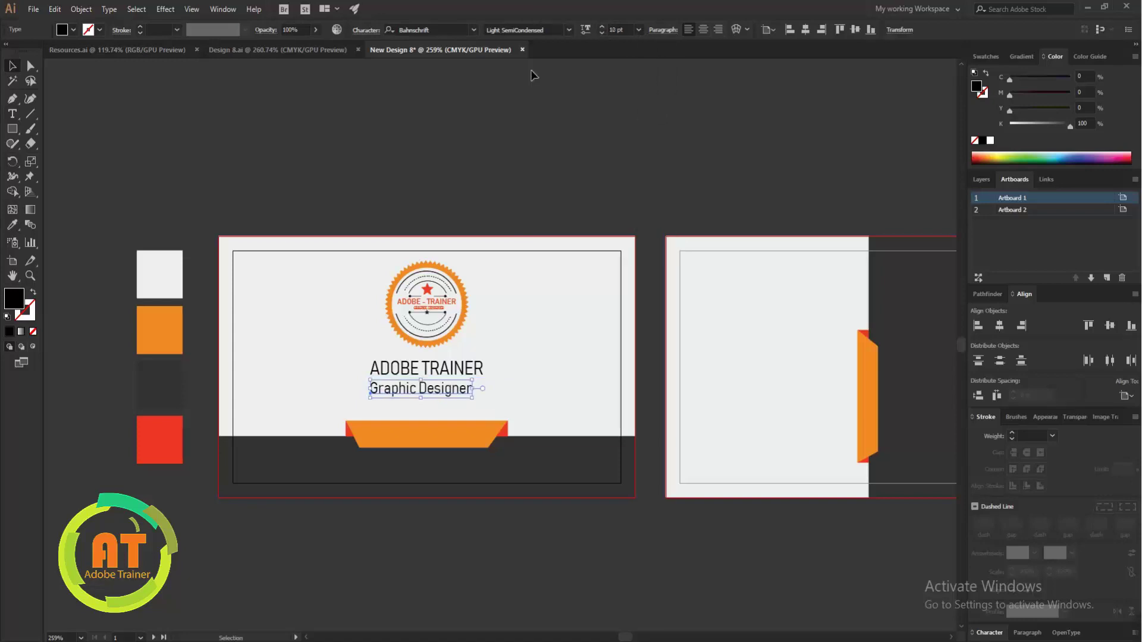
left_click(568, 29)
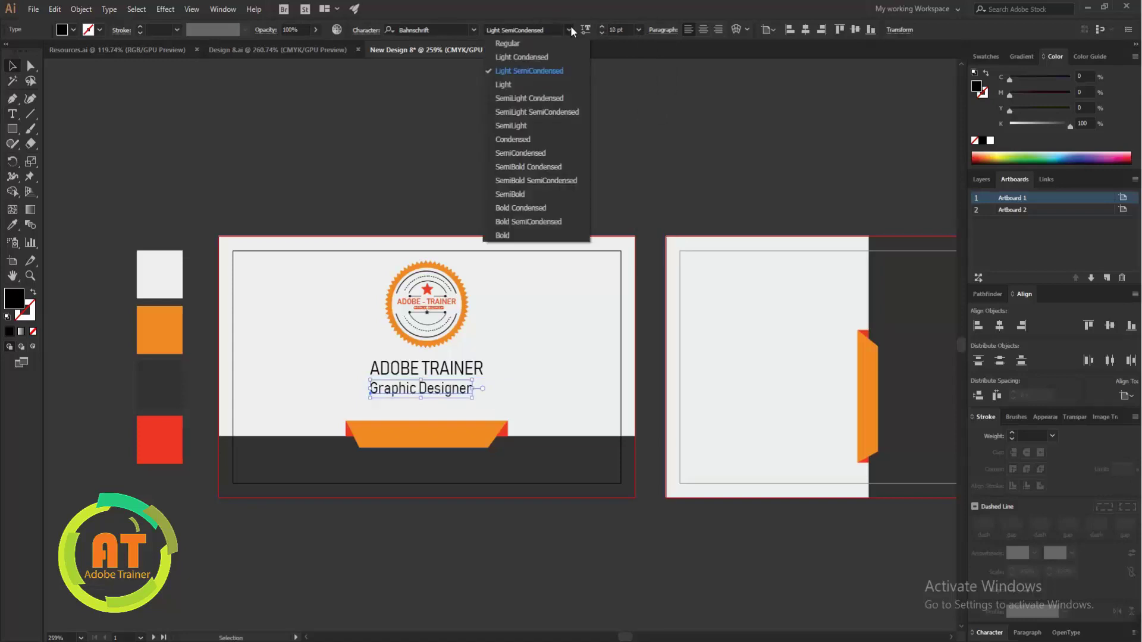
left_click(533, 85)
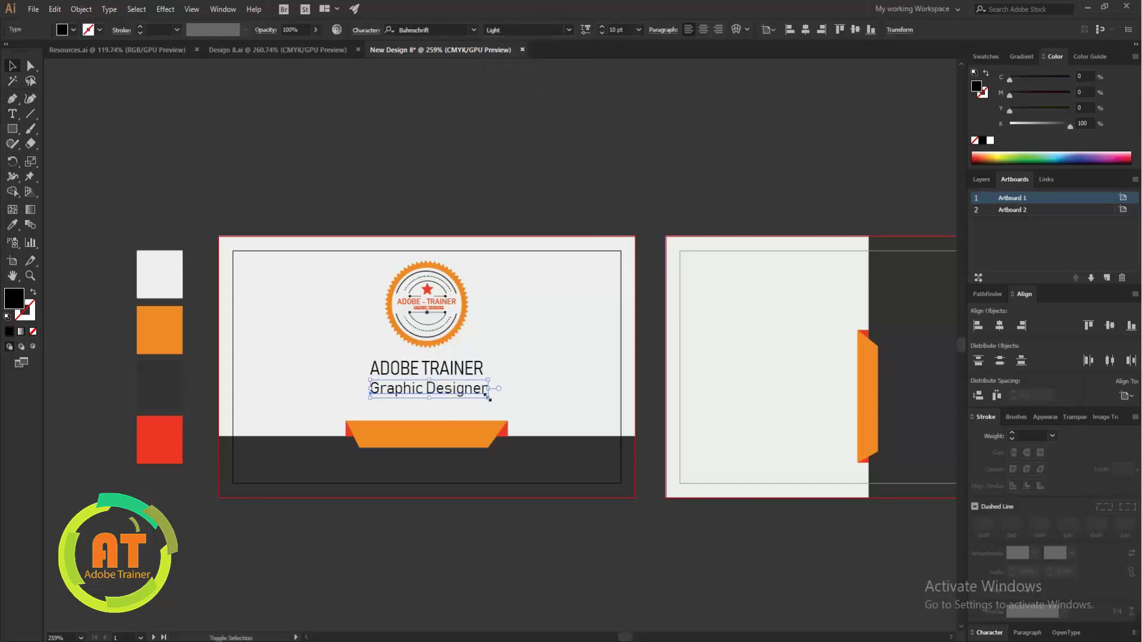
mouse_move(487, 397)
left_mouse_down()
mouse_move(458, 394)
mouse_move(472, 387)
left_mouse_up()
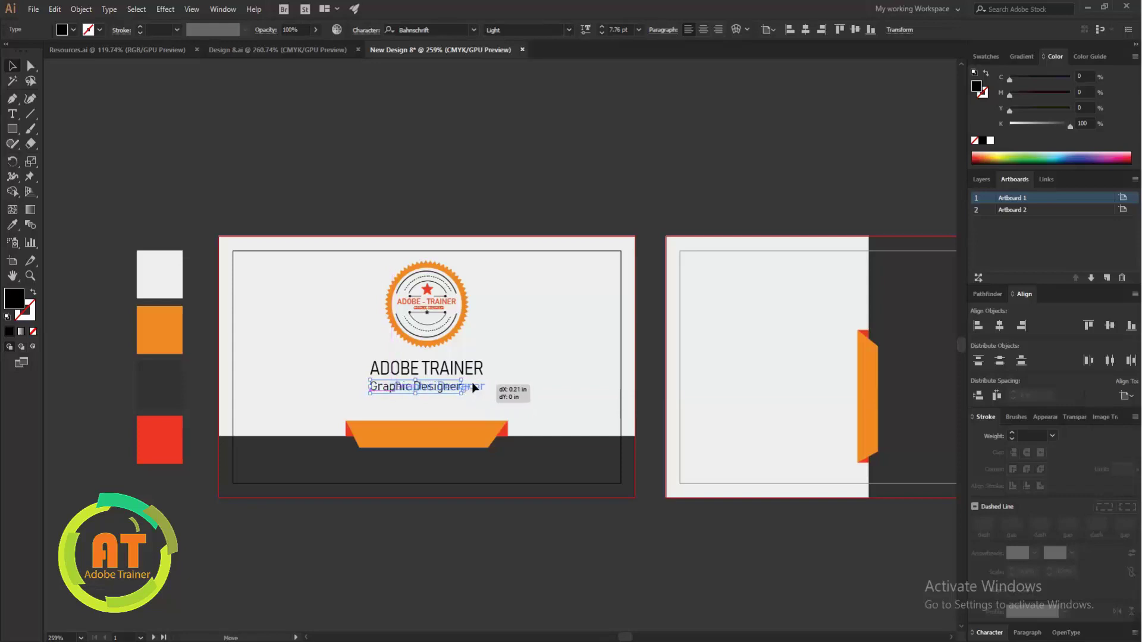
mouse_move(472, 385)
left_mouse_down()
mouse_move(444, 396)
mouse_move(779, 386)
left_mouse_up()
left_click(500, 161)
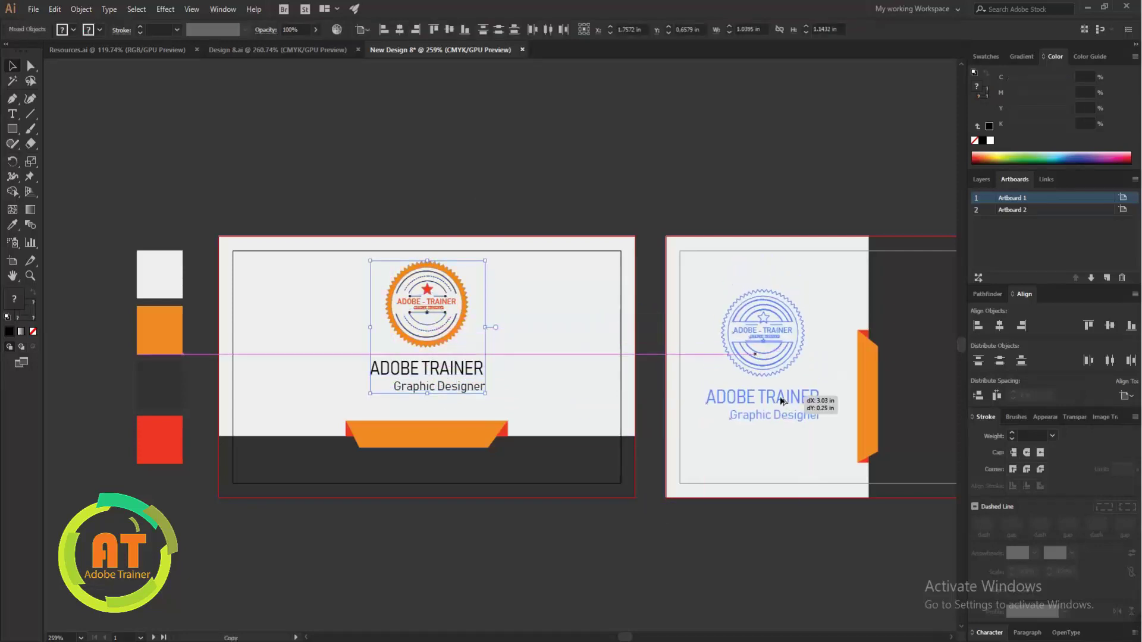
Step: Copy the logo and name onto the back card, centre the logo vertically, and nudge it up
left_click_drag(779, 386, 785, 394)
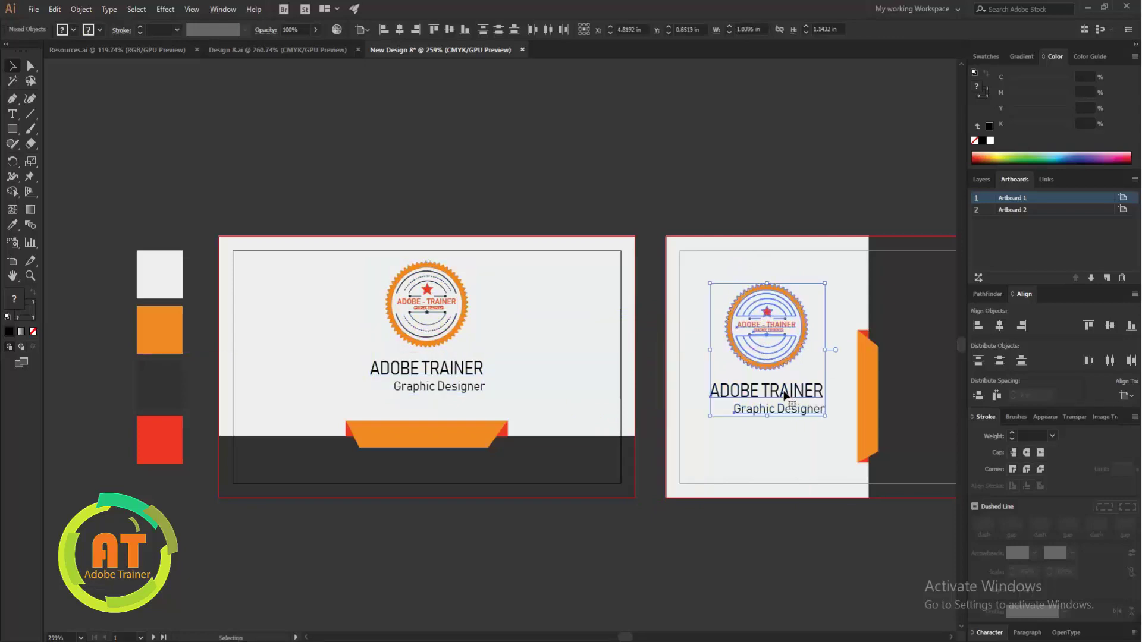
left_click(835, 526)
left_click(766, 333)
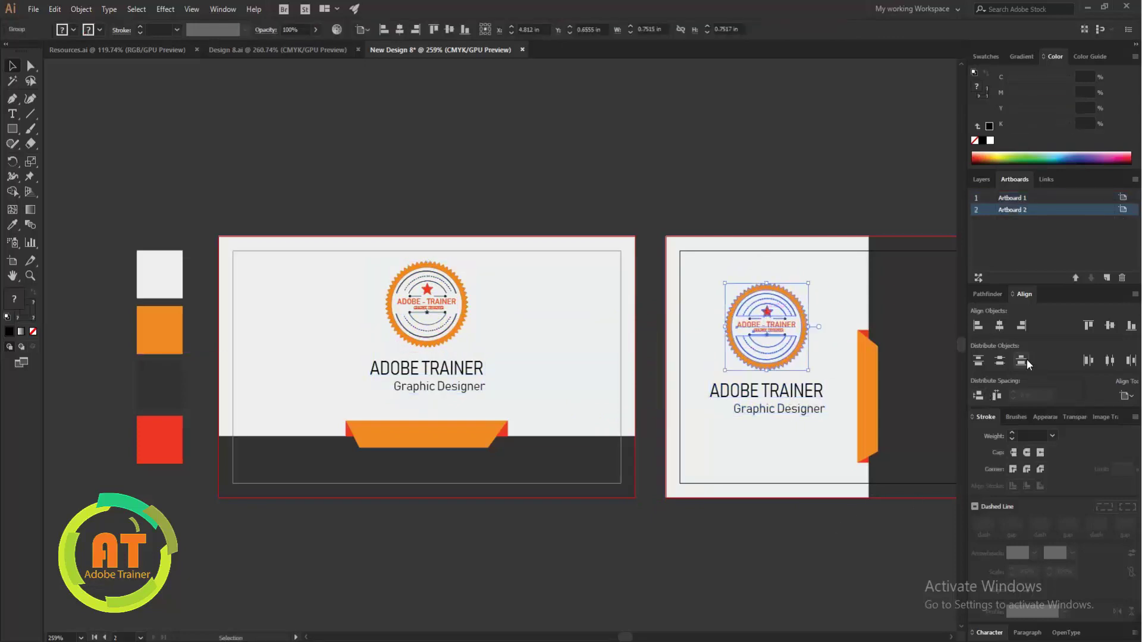
left_click(1110, 328)
left_click(821, 552)
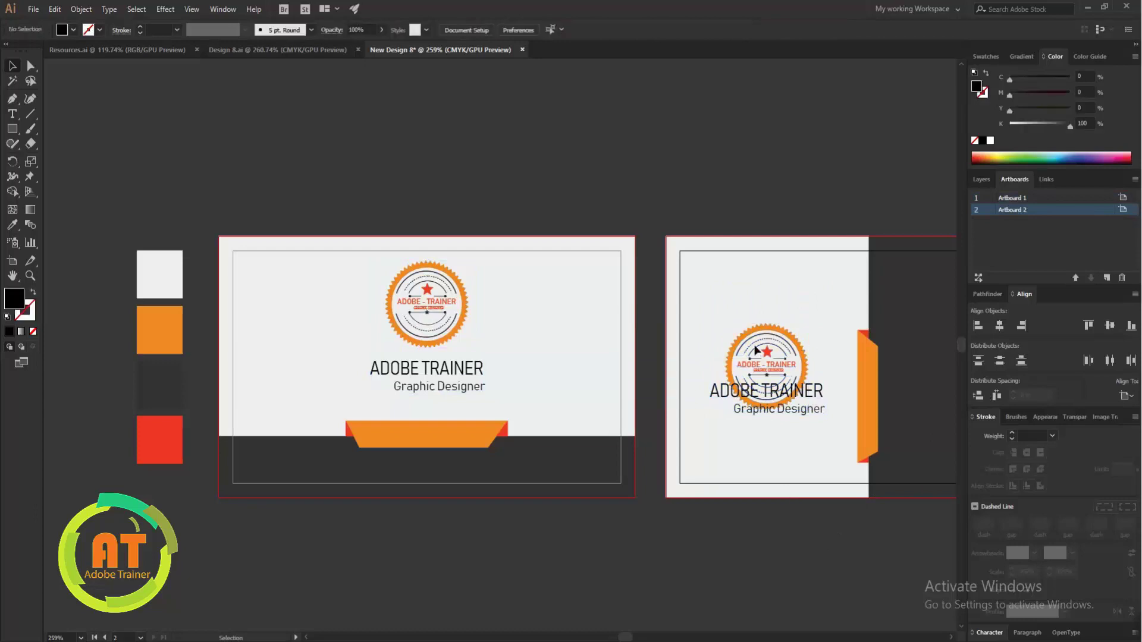
left_click_drag(767, 339, 772, 332)
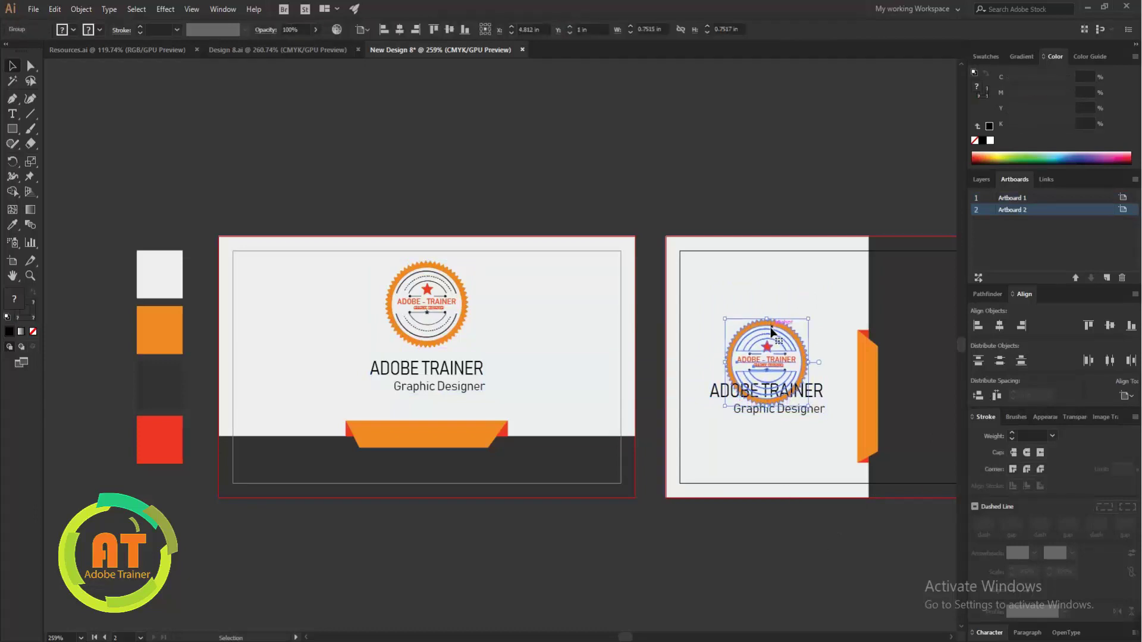
key("Up")
key("Up")
key("Up")
key("Up")
key("Up")
key("Up")
key("Up")
key("Up")
key("Up")
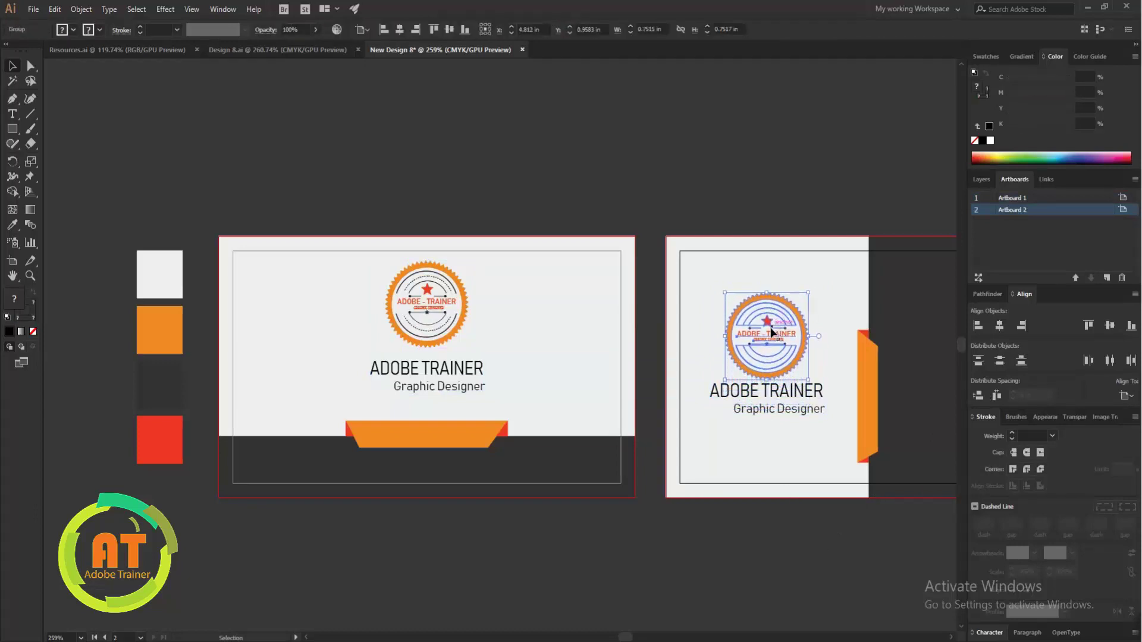
key("Up")
key("Up")
key("Up")
key("Up")
key("Up")
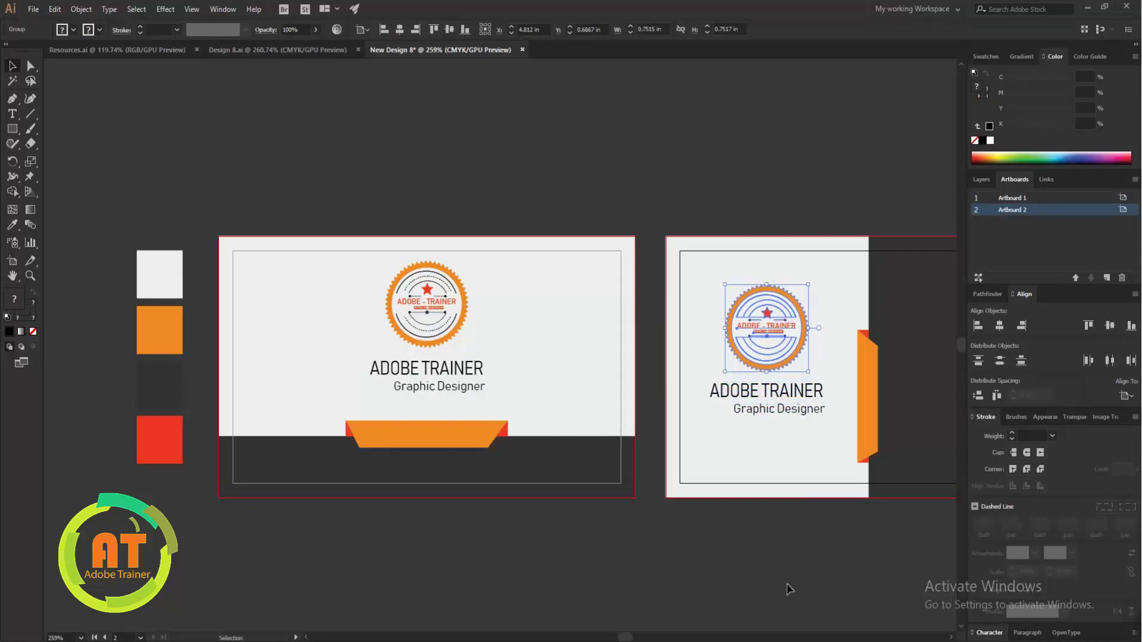
left_click(788, 589)
Step: Shrink the back-card logo and position it above the name
left_click_drag(810, 560, 668, 568)
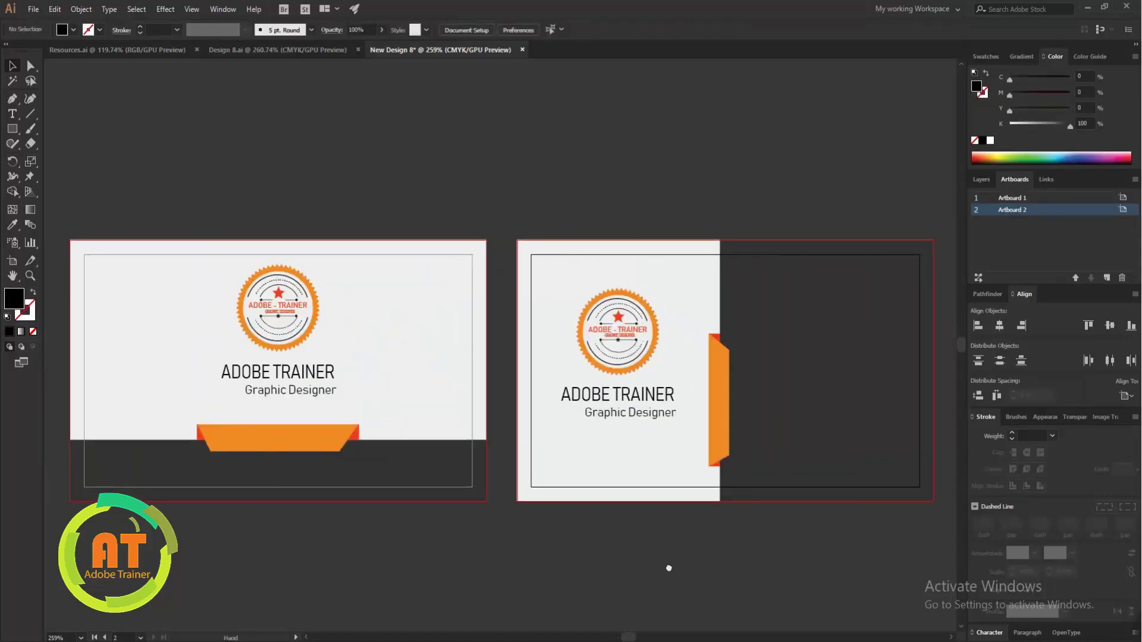
left_click(651, 369)
mouse_move(658, 374)
left_mouse_down()
mouse_move(634, 352)
mouse_move(642, 335)
left_mouse_up()
left_click_drag(639, 334, 639, 335)
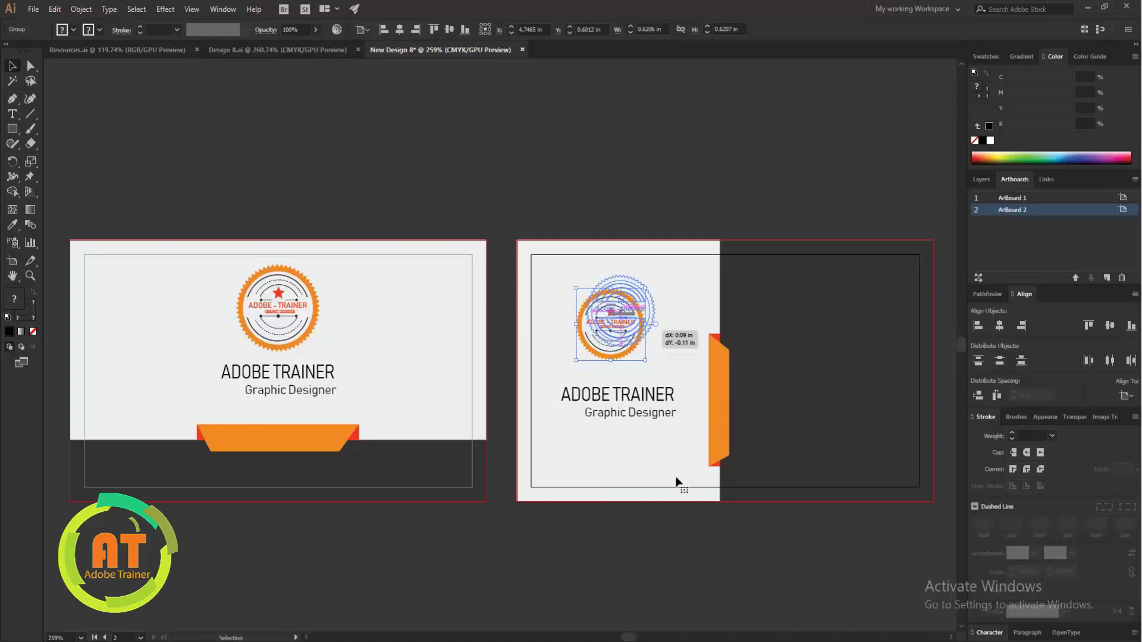
left_click(696, 559)
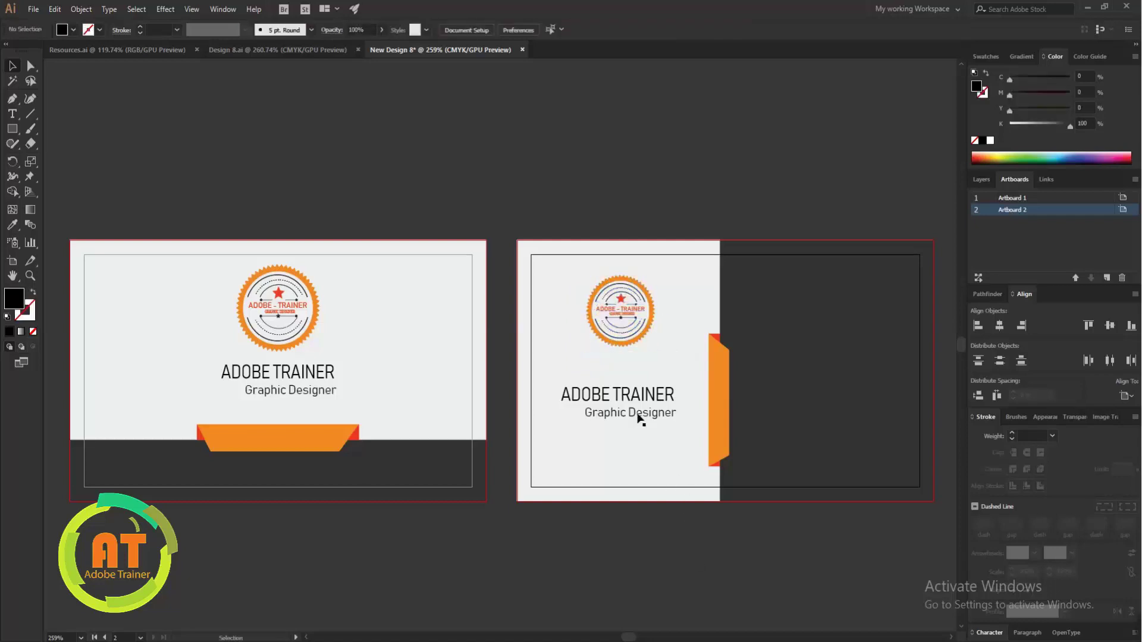
Step: Nudge the name, title and logo with arrow keys so they sit close together on the back card
left_click(616, 380)
key("Up")
key("Up")
key("Up")
key("Up")
key("Up")
key("Up")
key("Up")
key("Up")
key("Up")
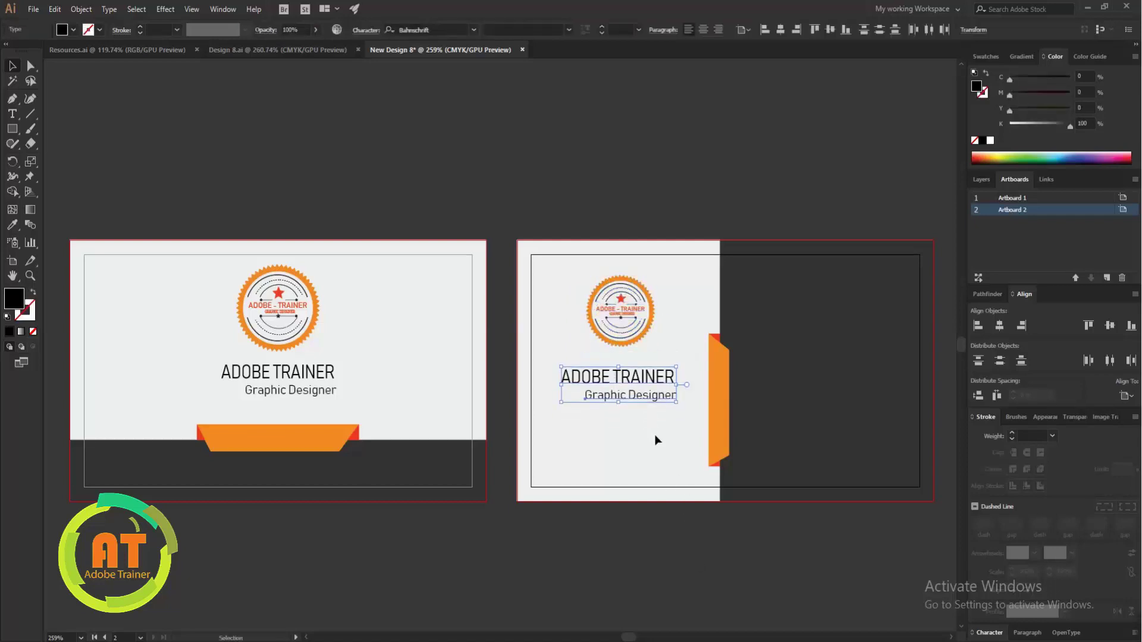
key("Up")
key("Right")
key("Right")
key("Right")
key("Right")
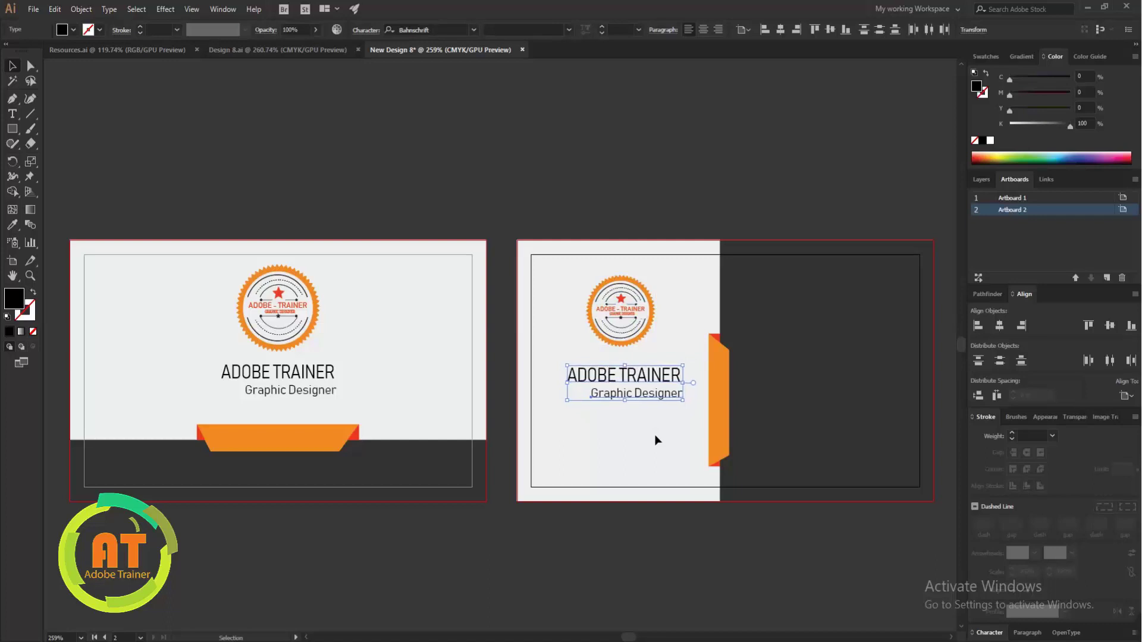
key("Down")
key("Down")
key("Down")
key("Down")
key("Down")
key("Down")
key("Down")
key("Down")
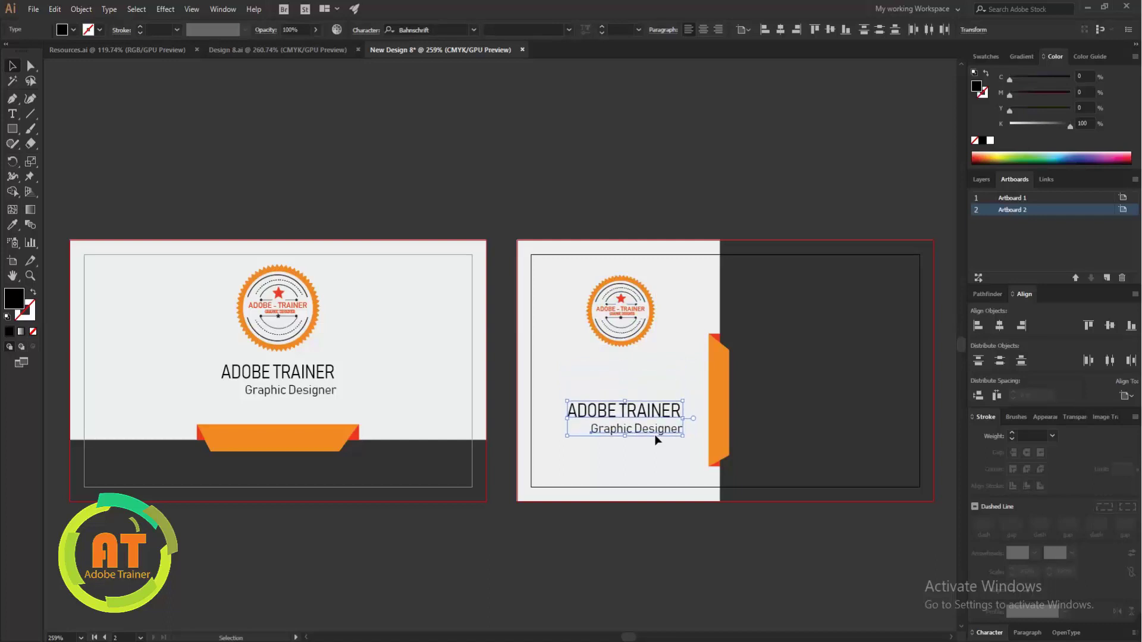
left_click(626, 311)
key("Down")
key("Down")
key("Down")
key("Down")
key("Down")
key("Down")
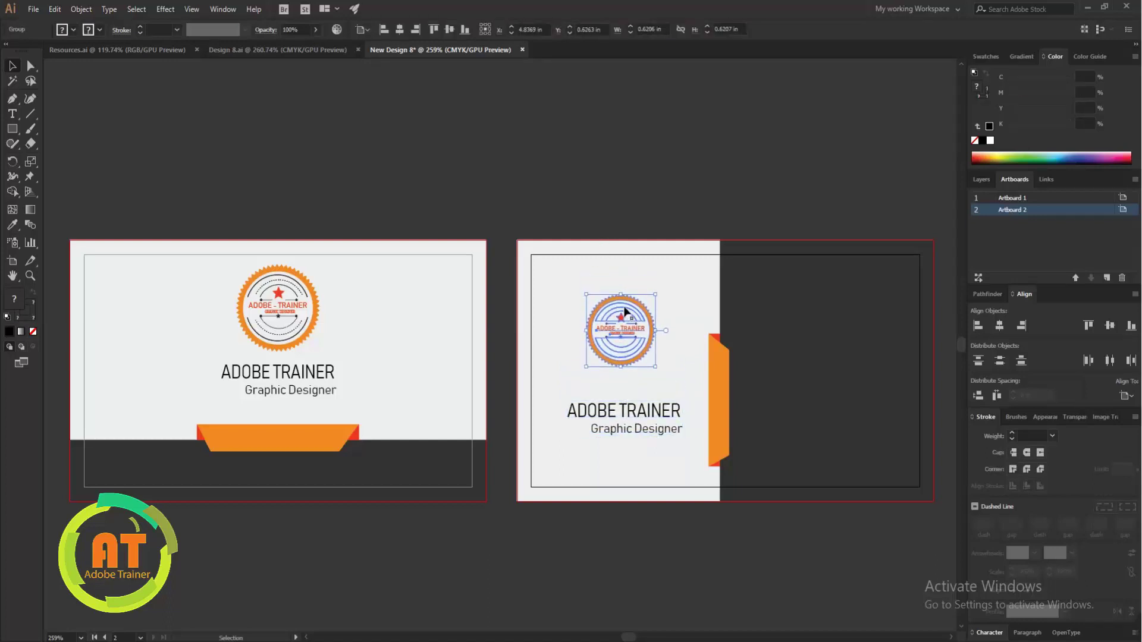
key("Down")
key("Down")
key("Down")
key("Down")
key("Down")
key("Down")
key("Down")
key("Down")
key("Down")
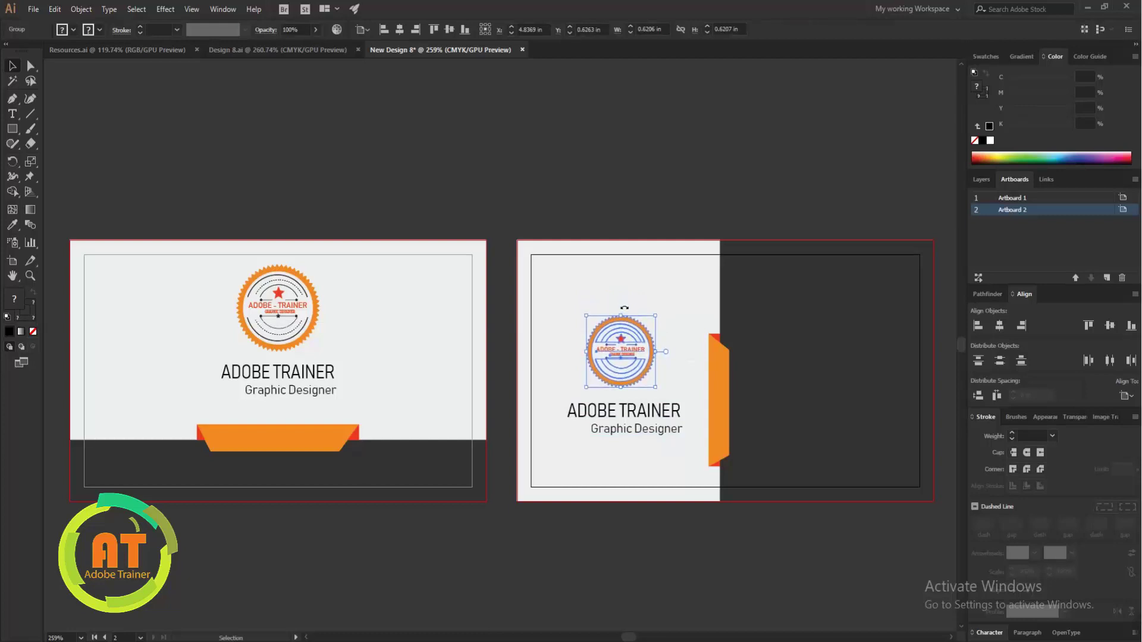
key("Down")
key("Down")
key("Down")
key("Right")
key("Right")
key("Right")
key("Right")
key("Down")
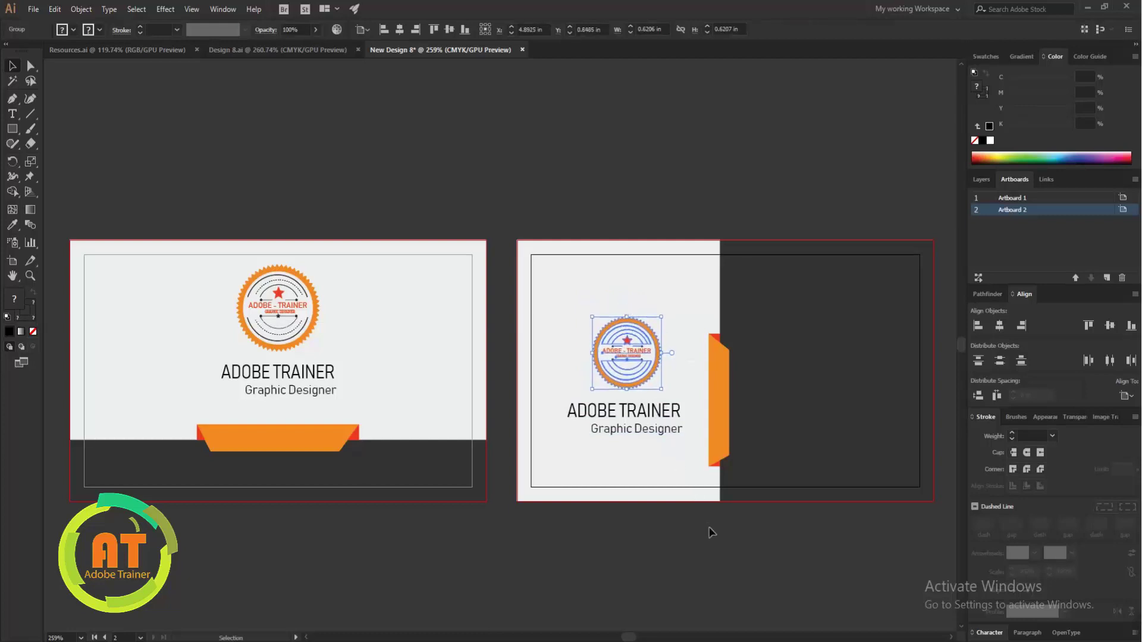
left_click(720, 553)
left_click_drag(848, 408, 658, 377)
Step: Paste the contact icons, colour them white, and scale them into a column on the orange tab
key("ctrl+v")
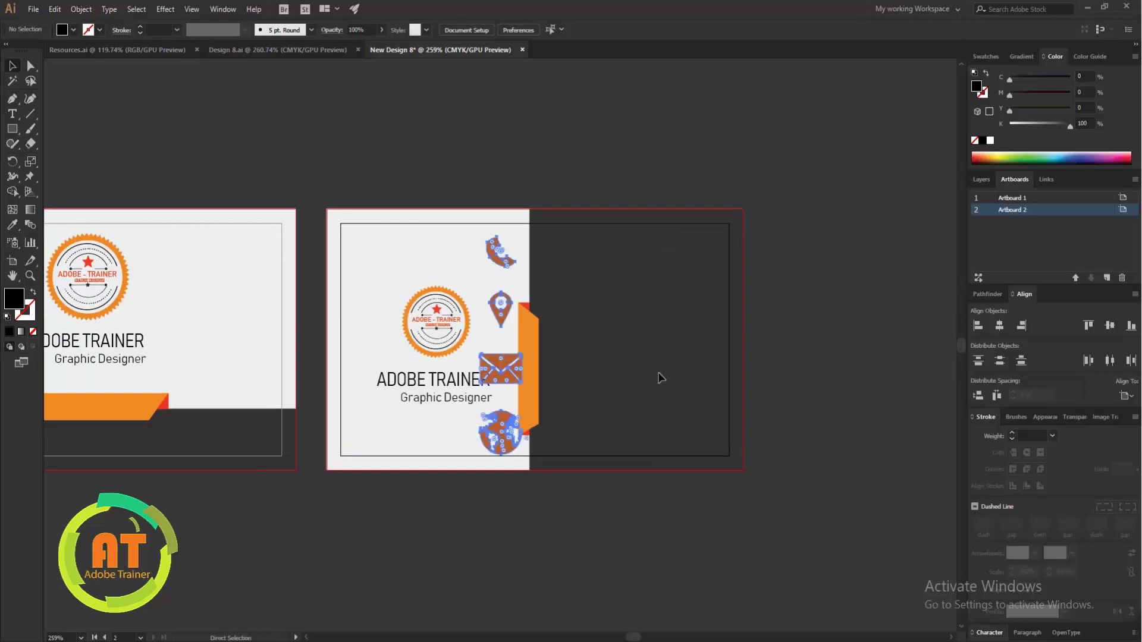
key("i")
left_click(205, 285)
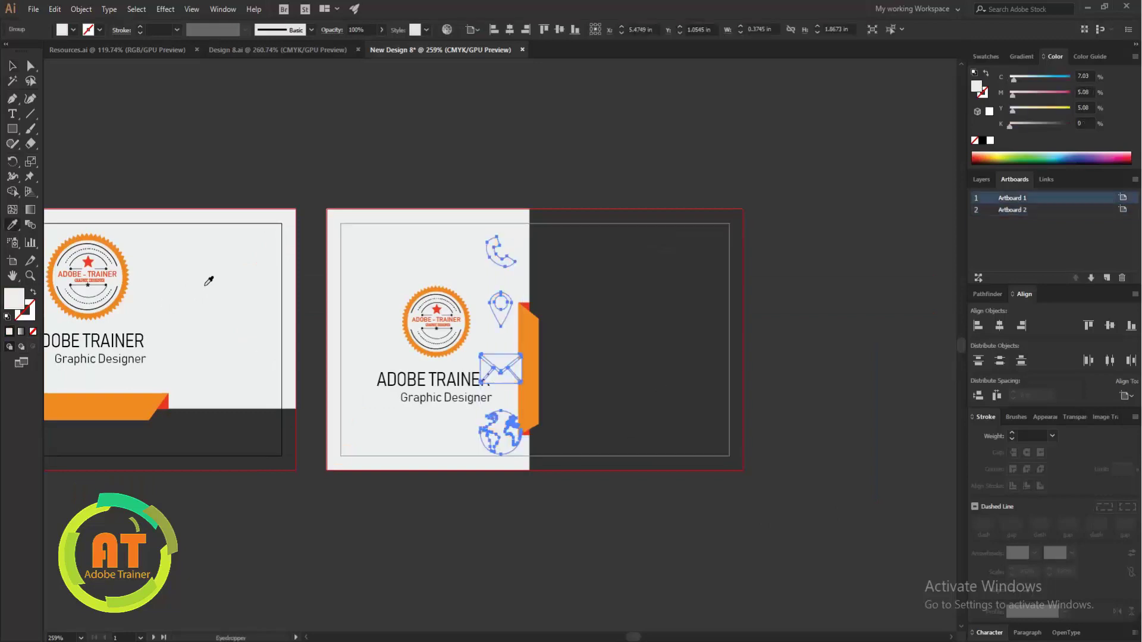
key("v")
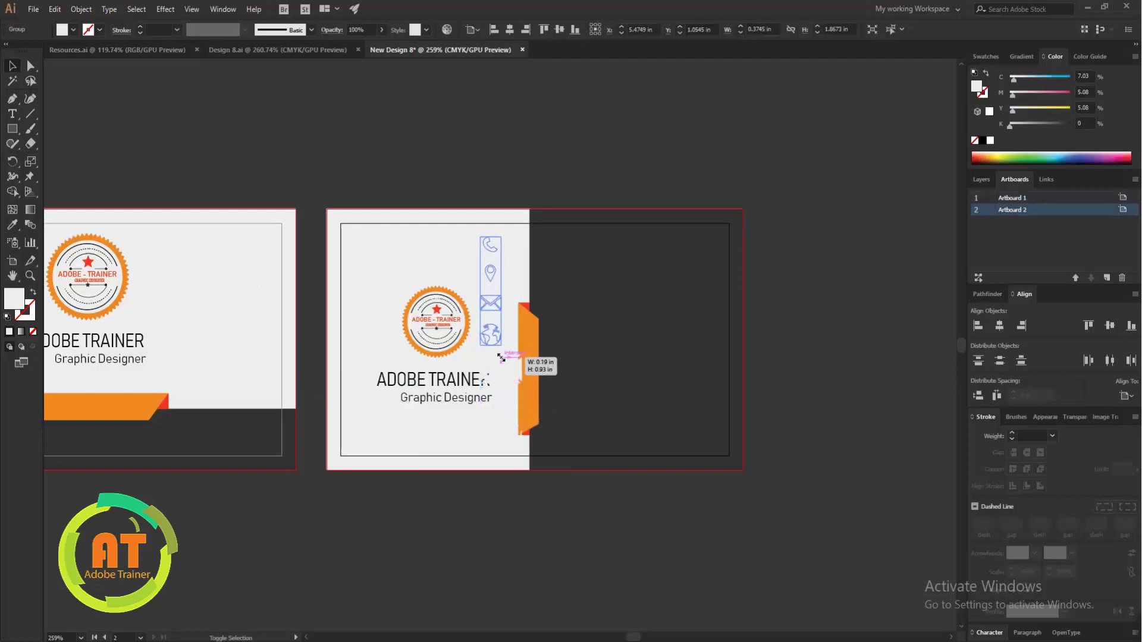
mouse_move(510, 421)
left_mouse_down()
mouse_move(496, 331)
mouse_move(528, 406)
left_mouse_up()
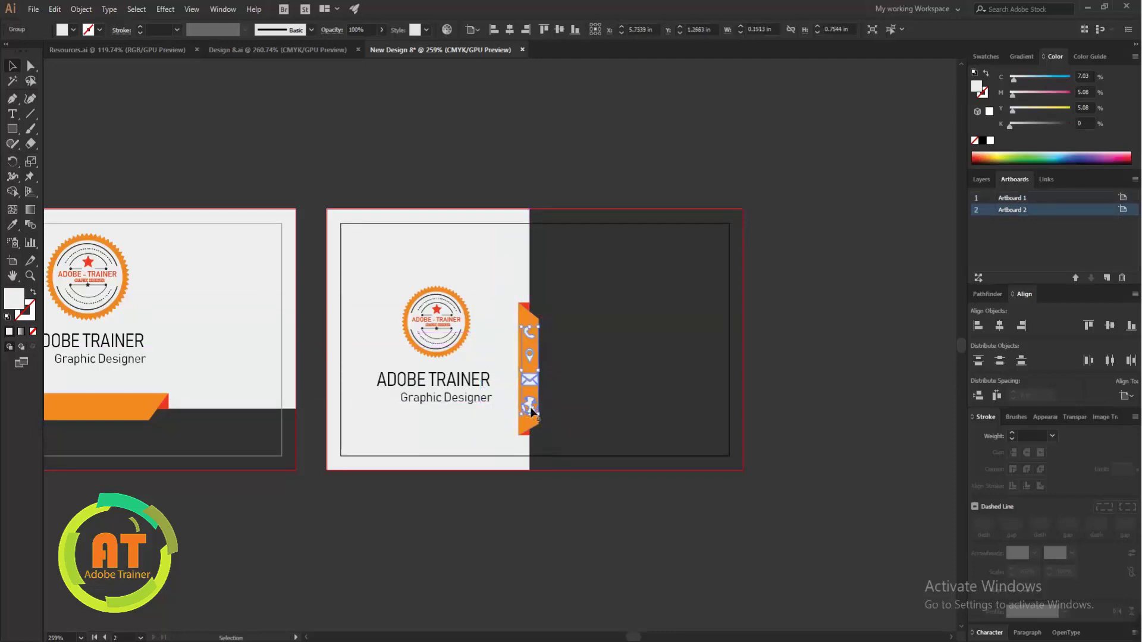
left_click_drag(528, 405, 530, 411)
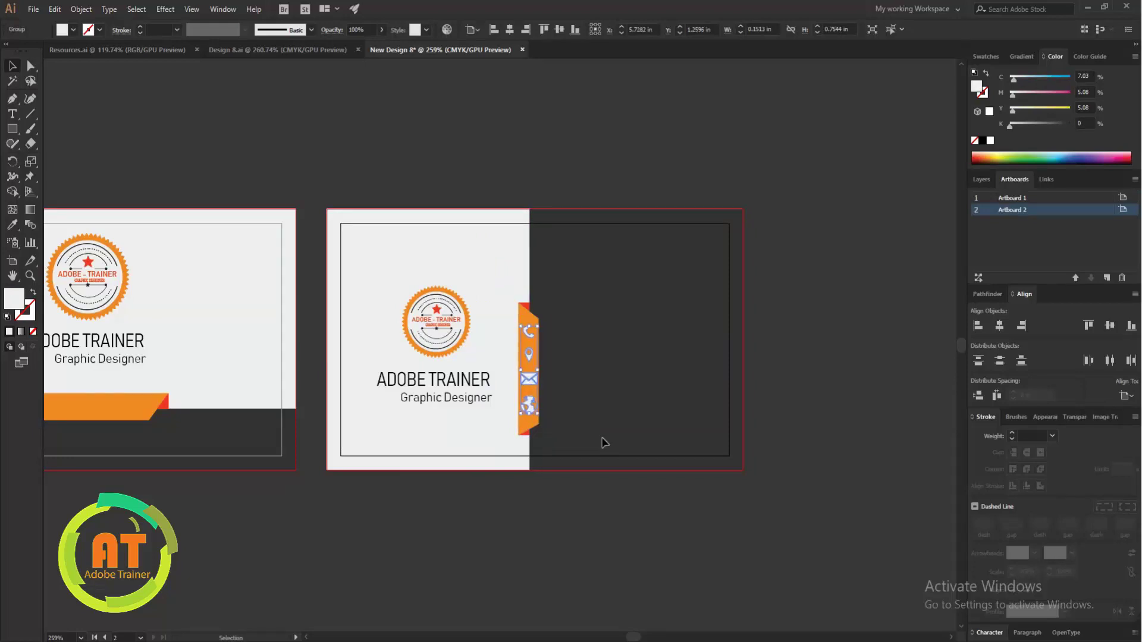
left_click(589, 422)
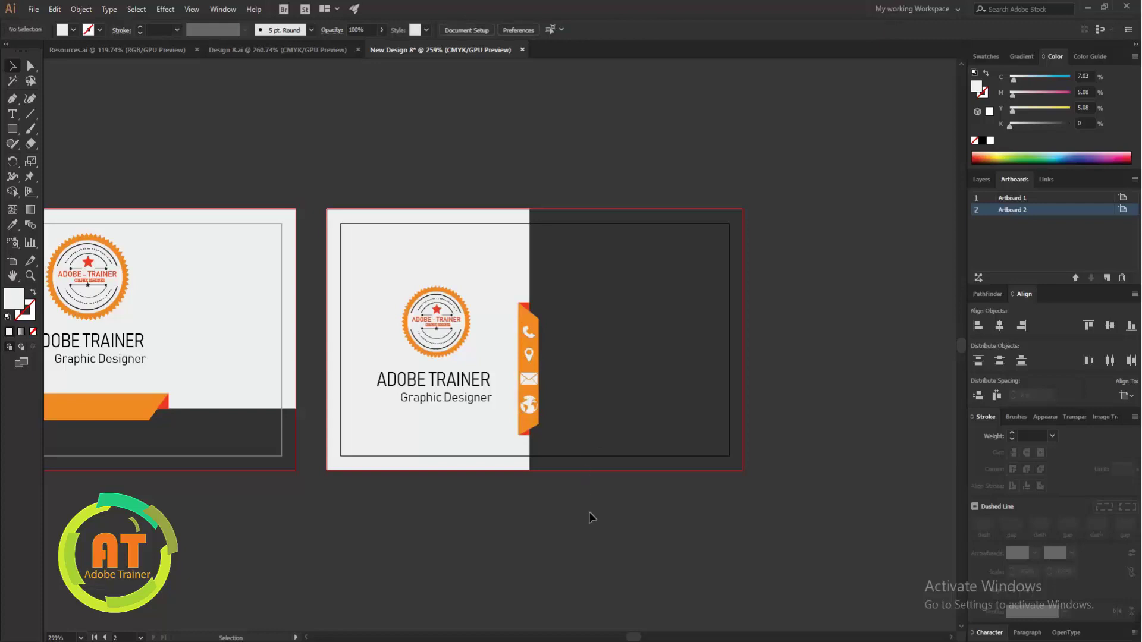
Step: Compare against the Design 8.ai reference, then reselect the contact icon group
left_click(299, 54)
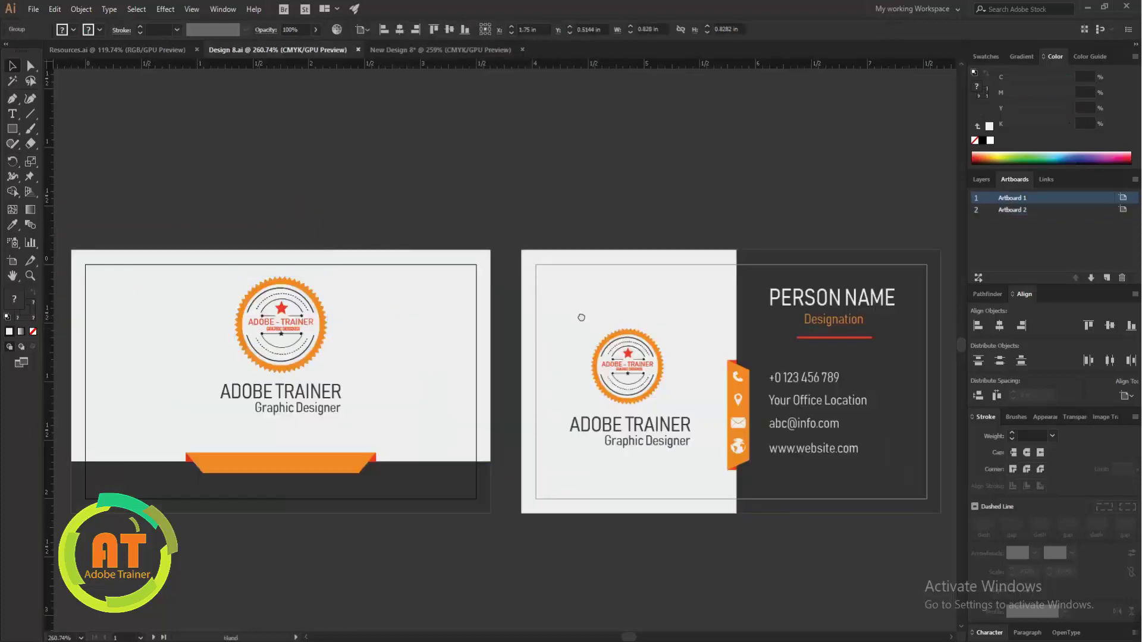
left_click(435, 51)
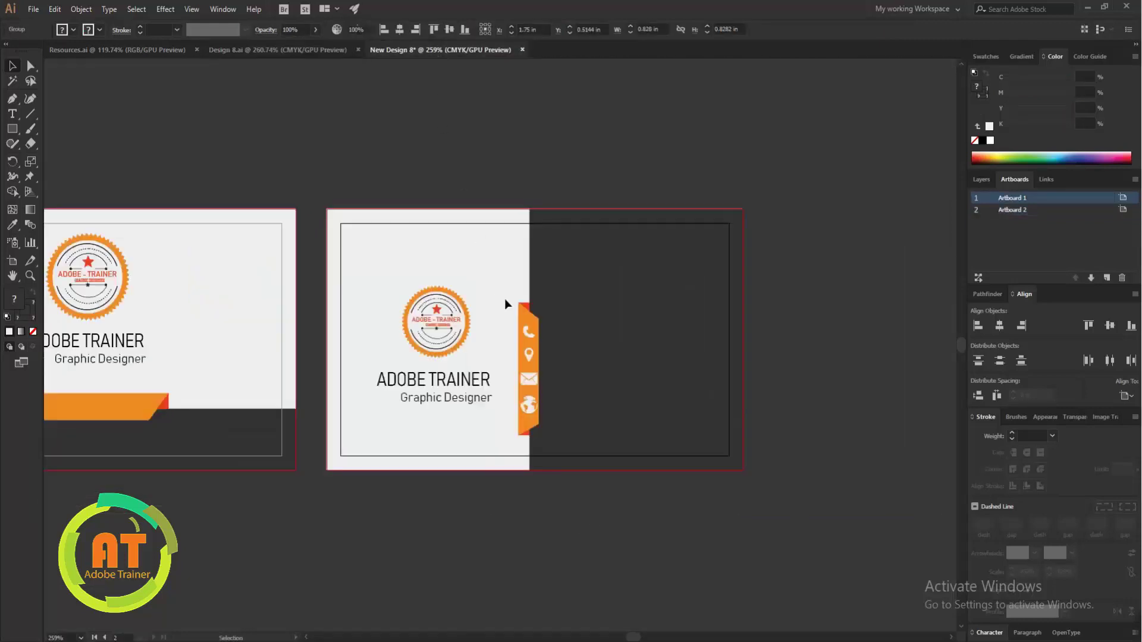
left_click(529, 379)
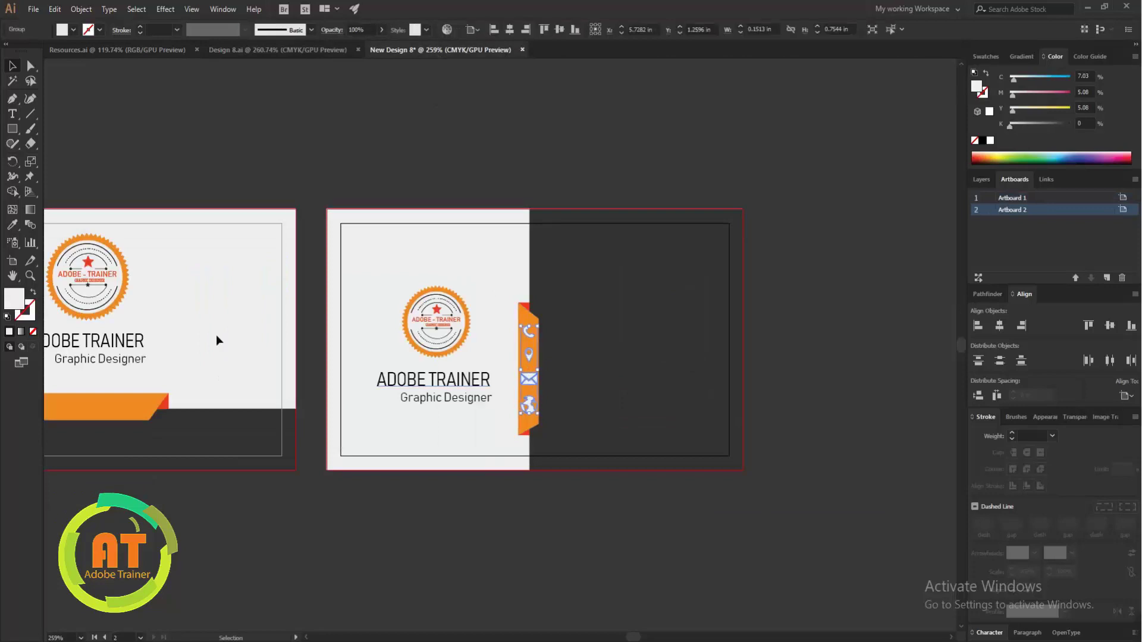
Step: Confirm a white fill on the contact icons and ungroup them
double_click(13, 297)
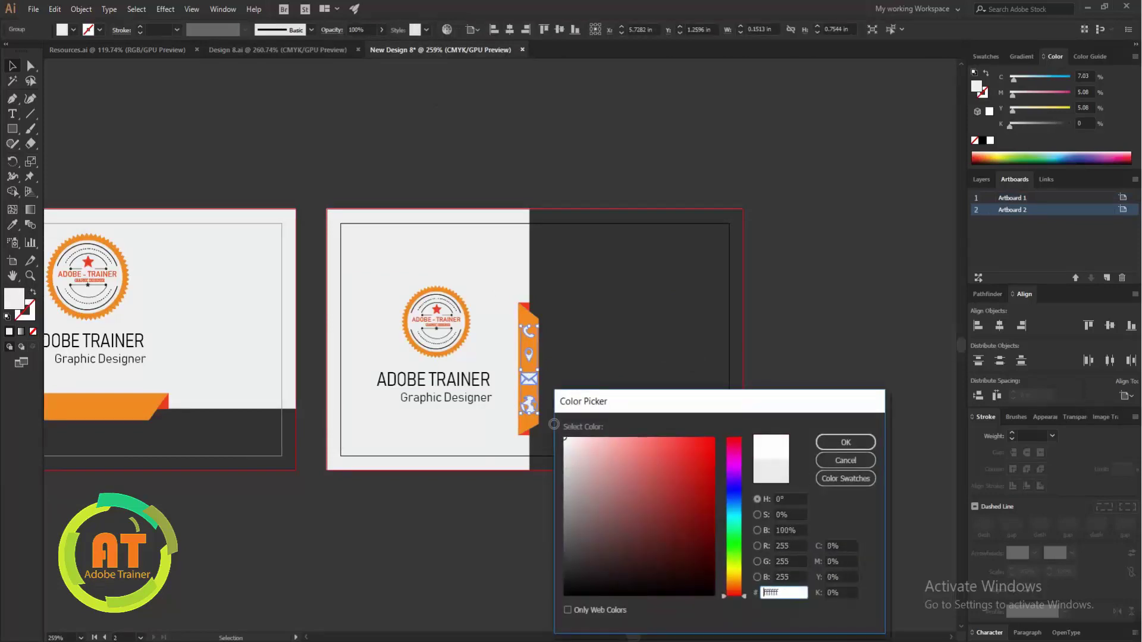
left_click(845, 442)
left_click(568, 494)
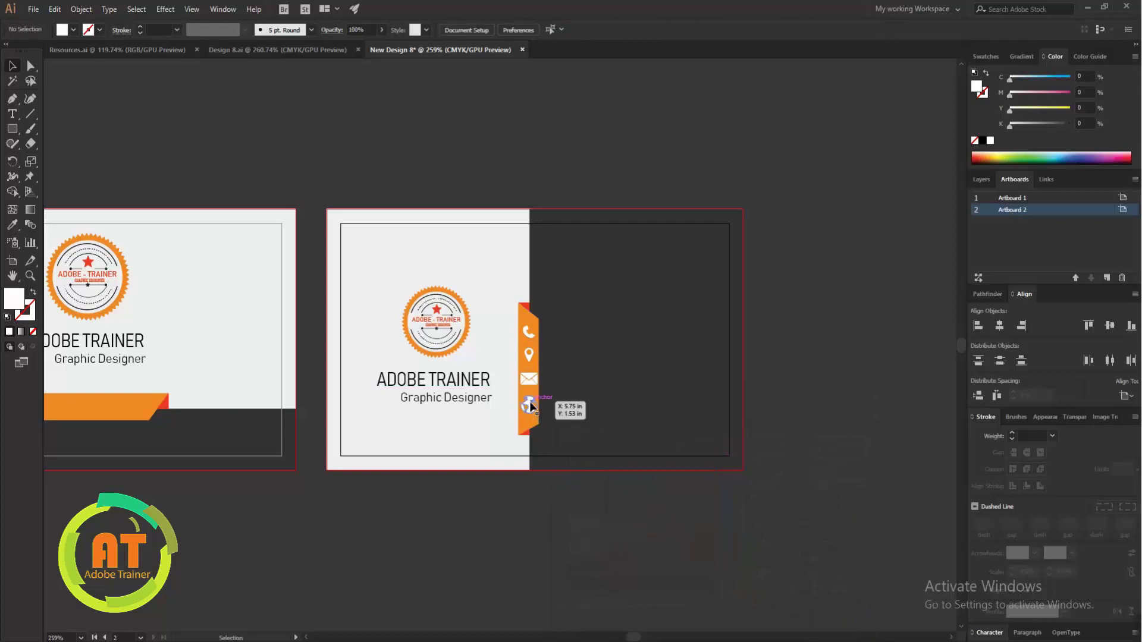
right_click(529, 337)
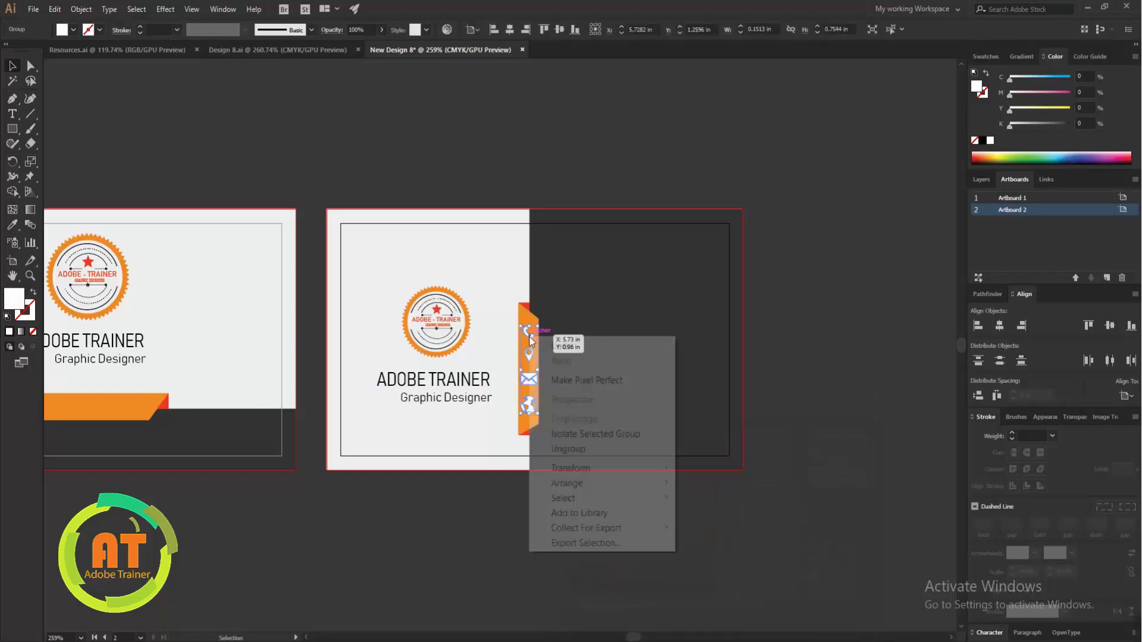
left_click(577, 451)
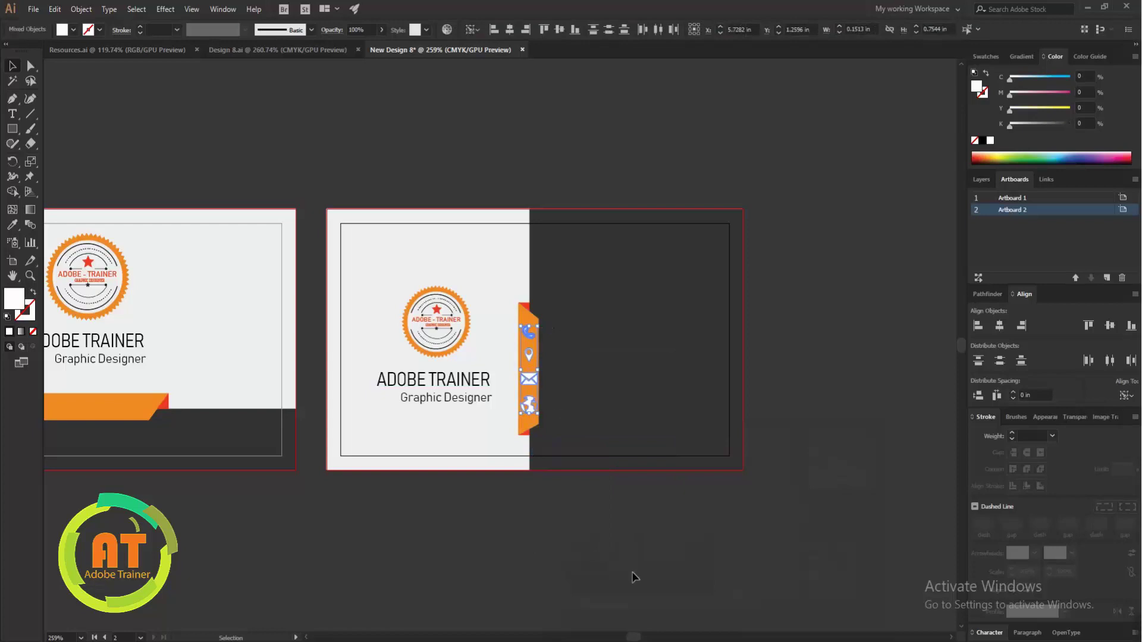
key("ctrl+shift+a")
Step: Select all four contact icons and centre them horizontally
left_click(530, 337)
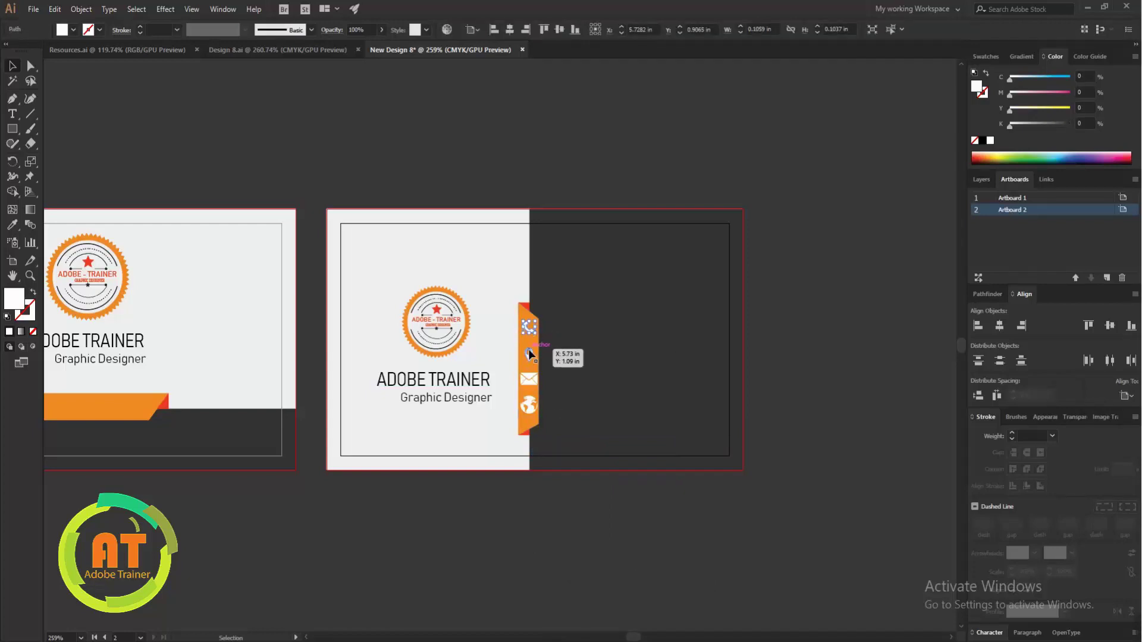
left_click(528, 352)
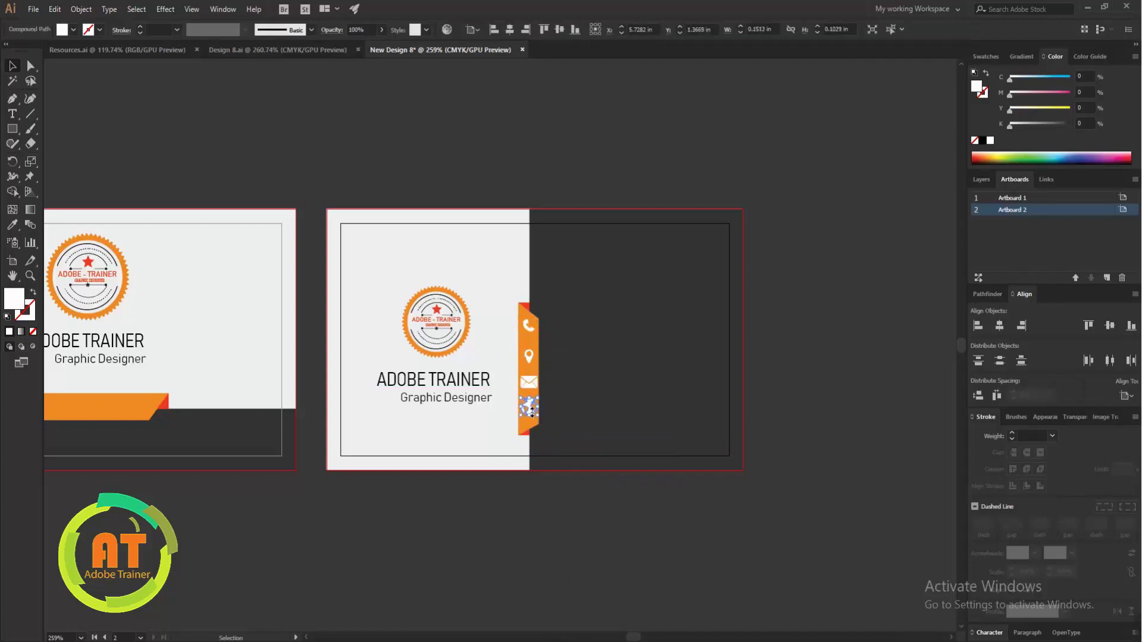
left_click(528, 407)
left_click(531, 383, "shift")
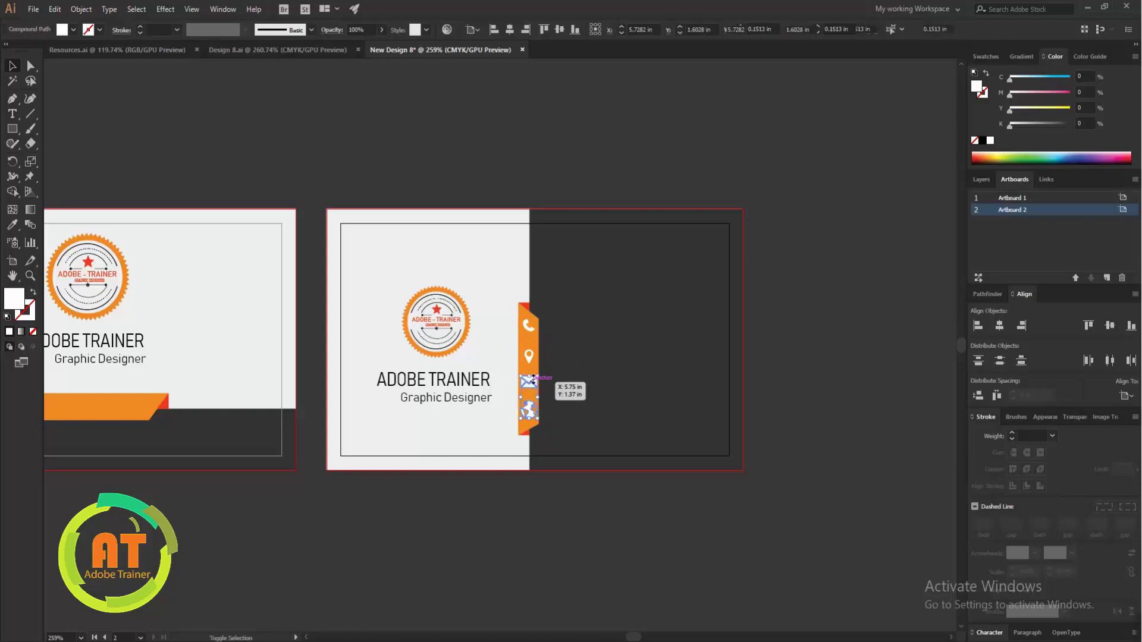
left_click(528, 355, "shift")
left_click(528, 325, "shift")
left_click(1000, 326)
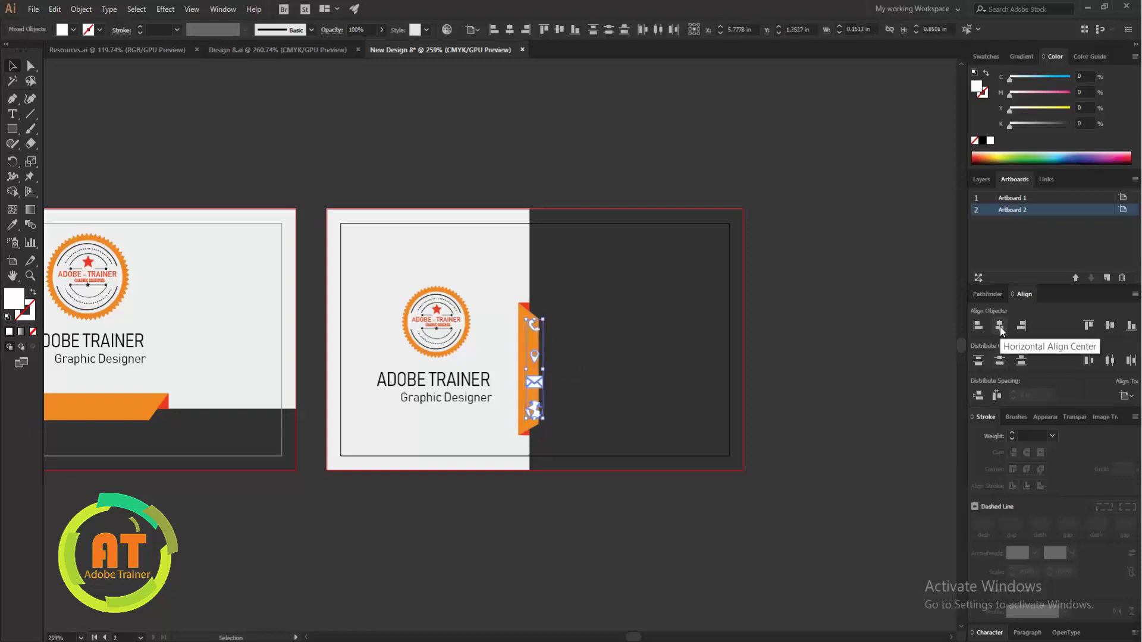
Step: Align the icons to the selection and distribute them evenly with Vertical Distribute Center
key("ctrl+z")
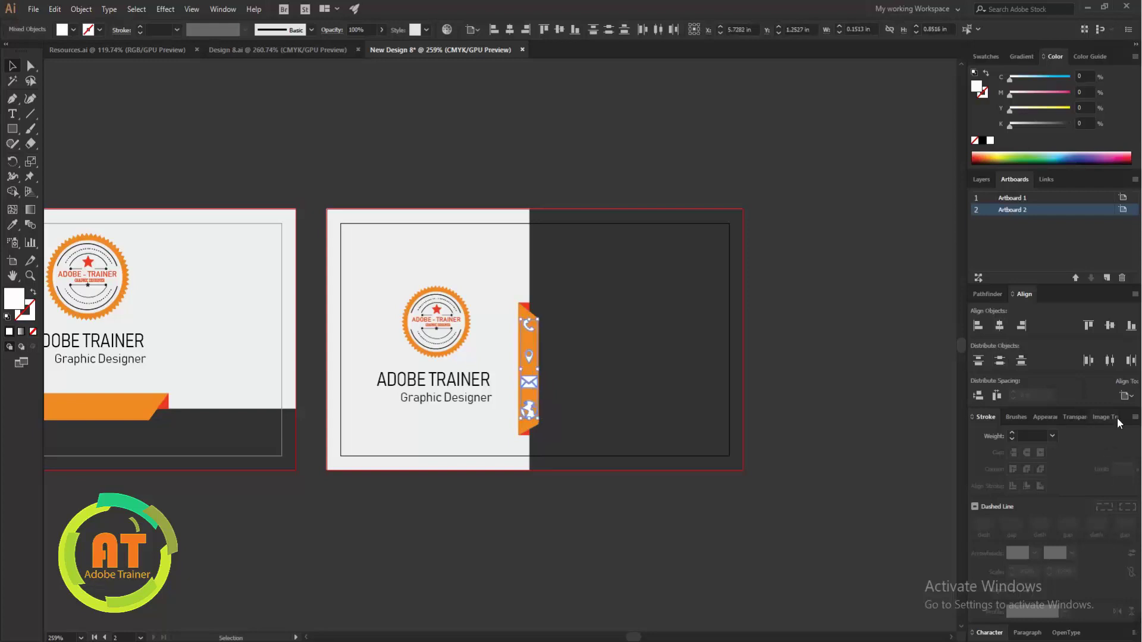
left_click(1124, 395)
left_click(1100, 412)
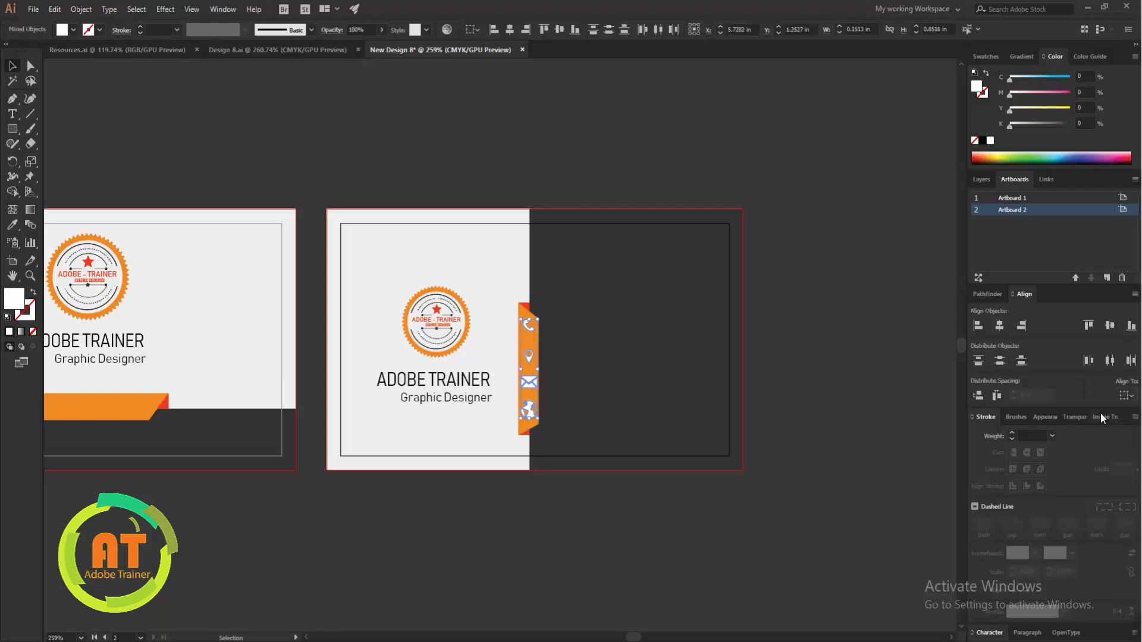
left_click(1004, 330)
left_click(1107, 327)
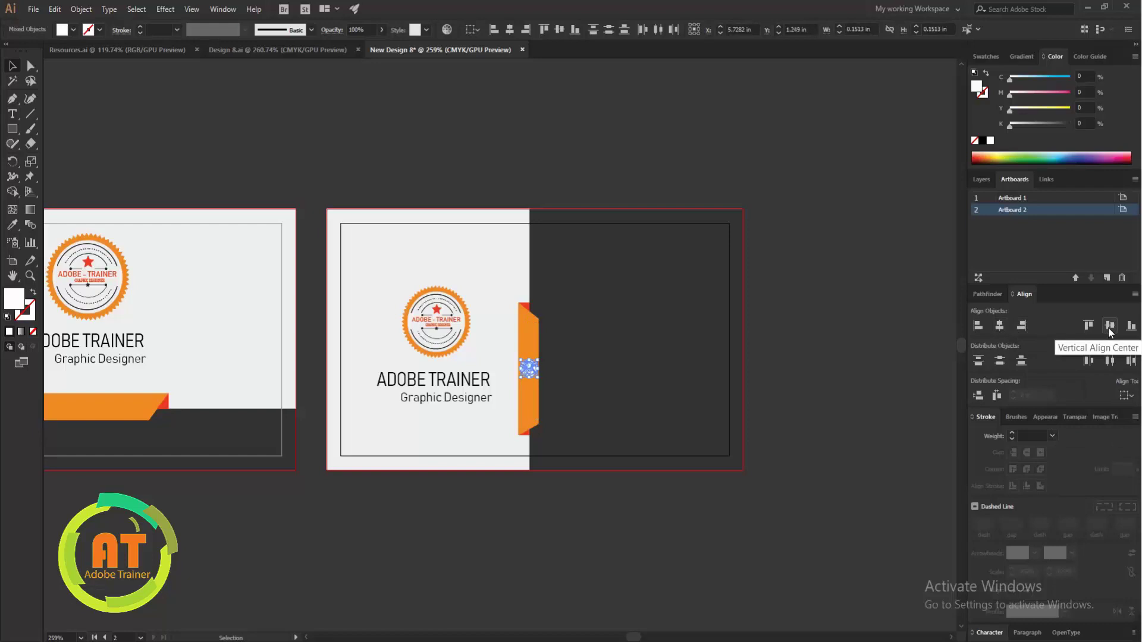
key("ctrl+z")
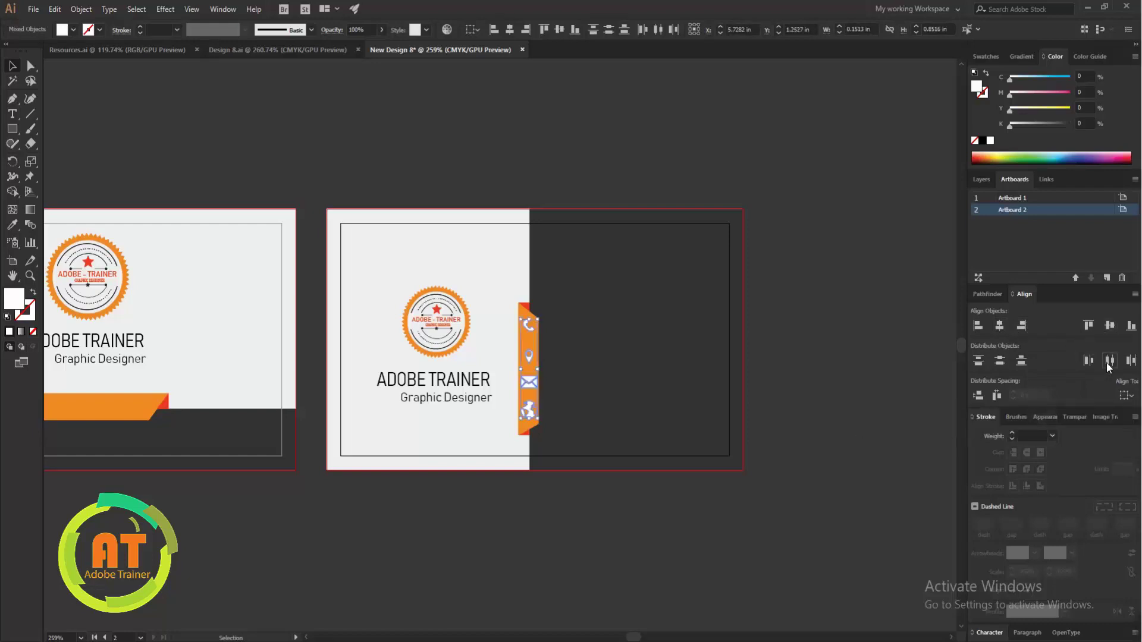
left_click(1001, 362)
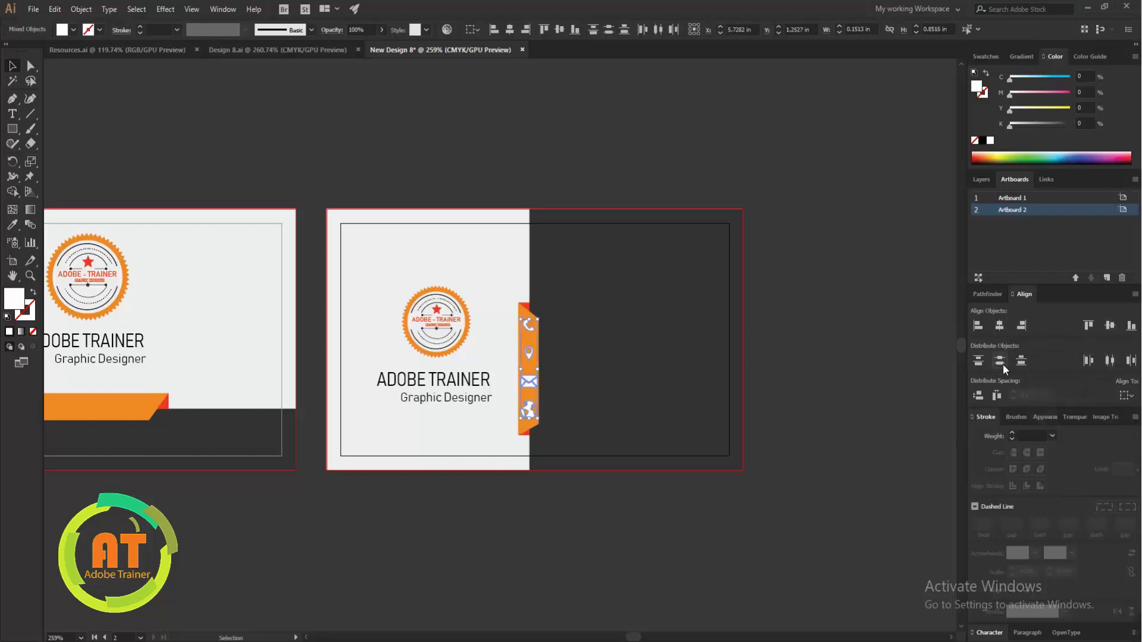
left_click(575, 376)
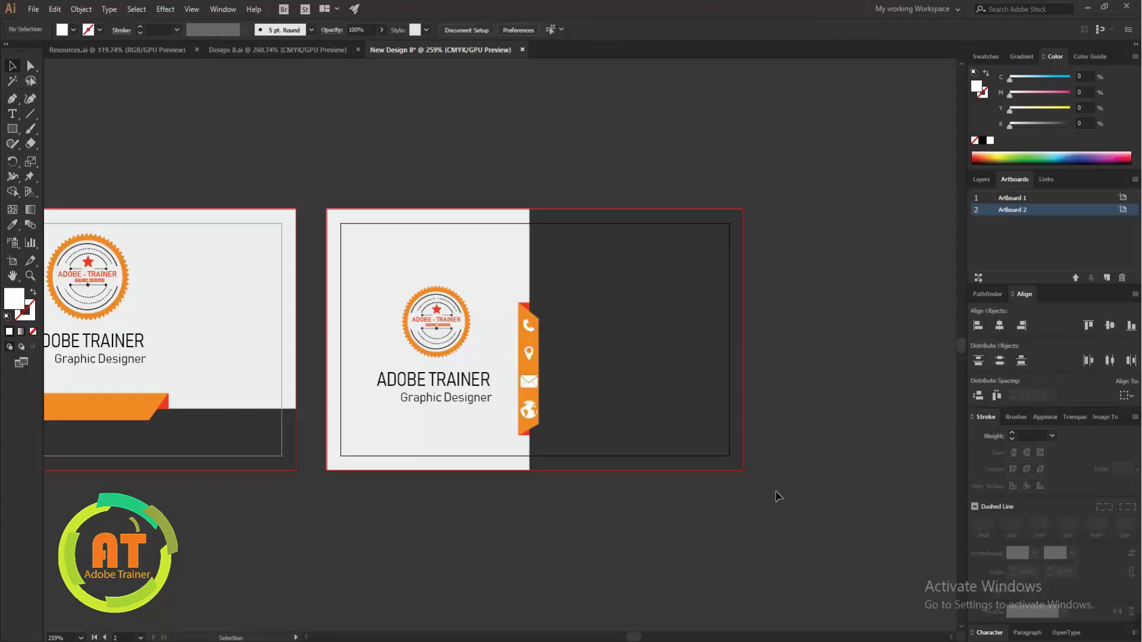
Step: Type PERSON NAME on the dark back half and colour it light grey
key("t")
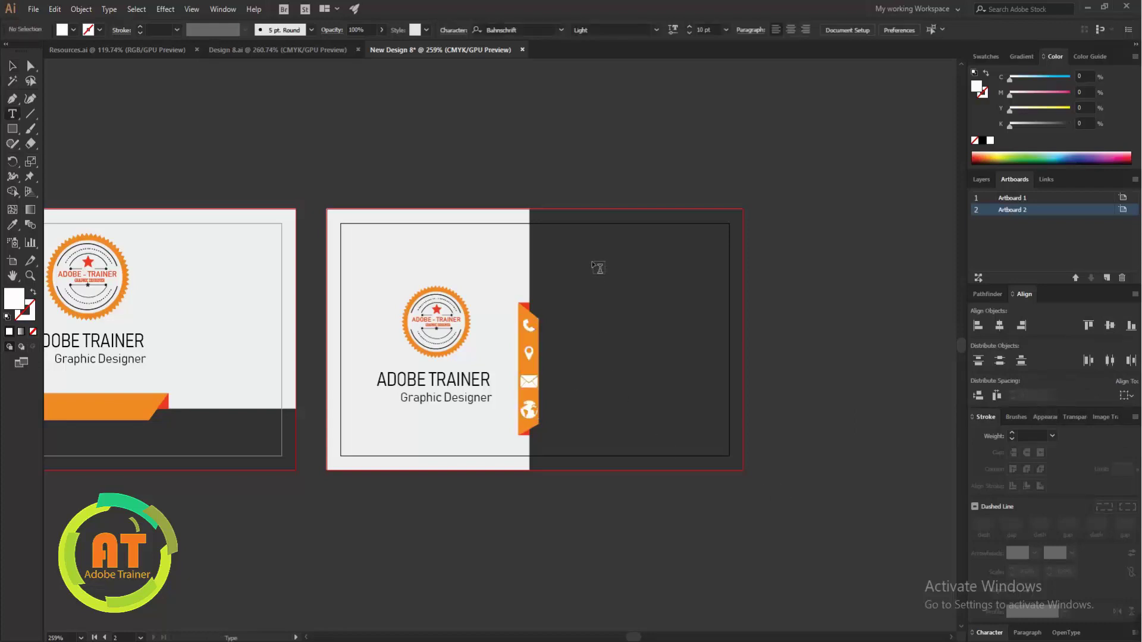
left_click(574, 255)
type("PE")
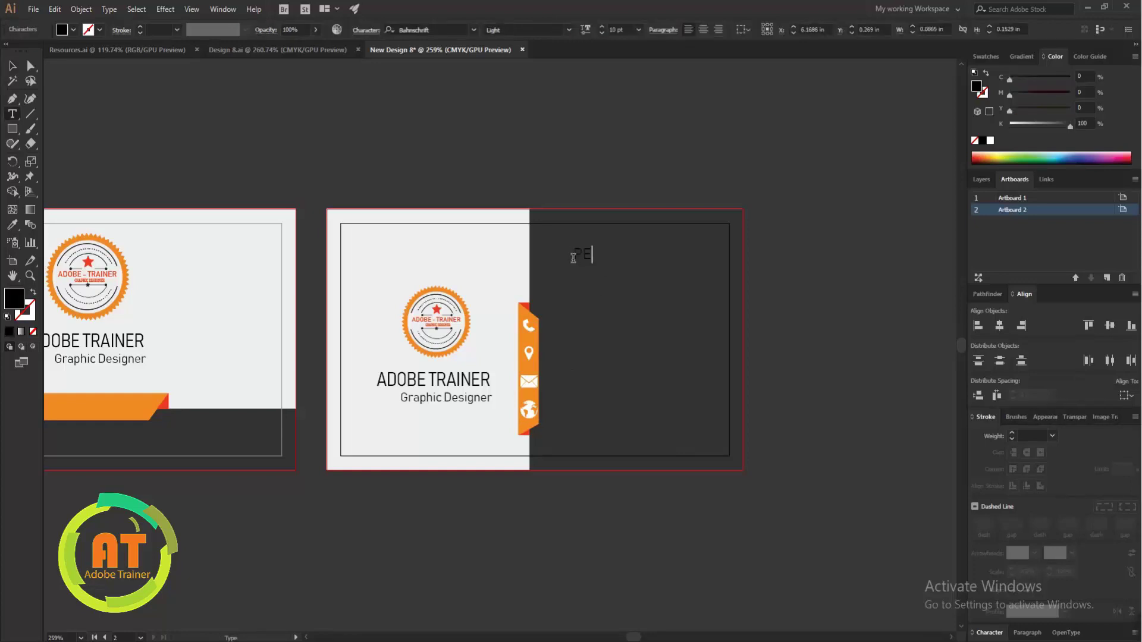
type("RSON NA")
type("ME")
left_click(12, 65)
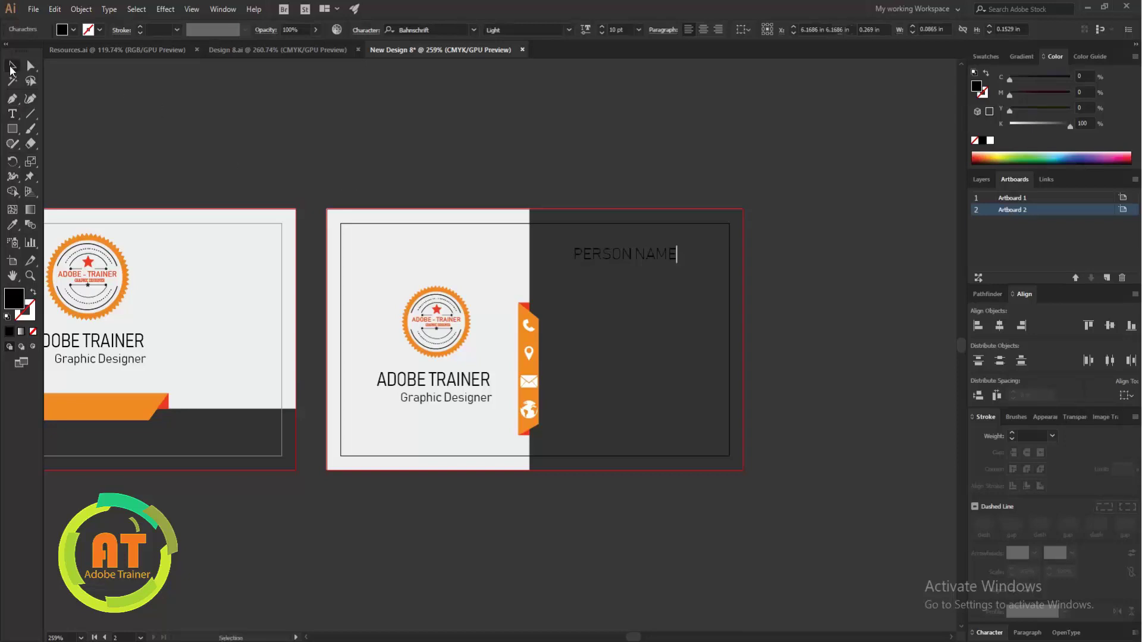
left_click(6, 232)
left_click(419, 248)
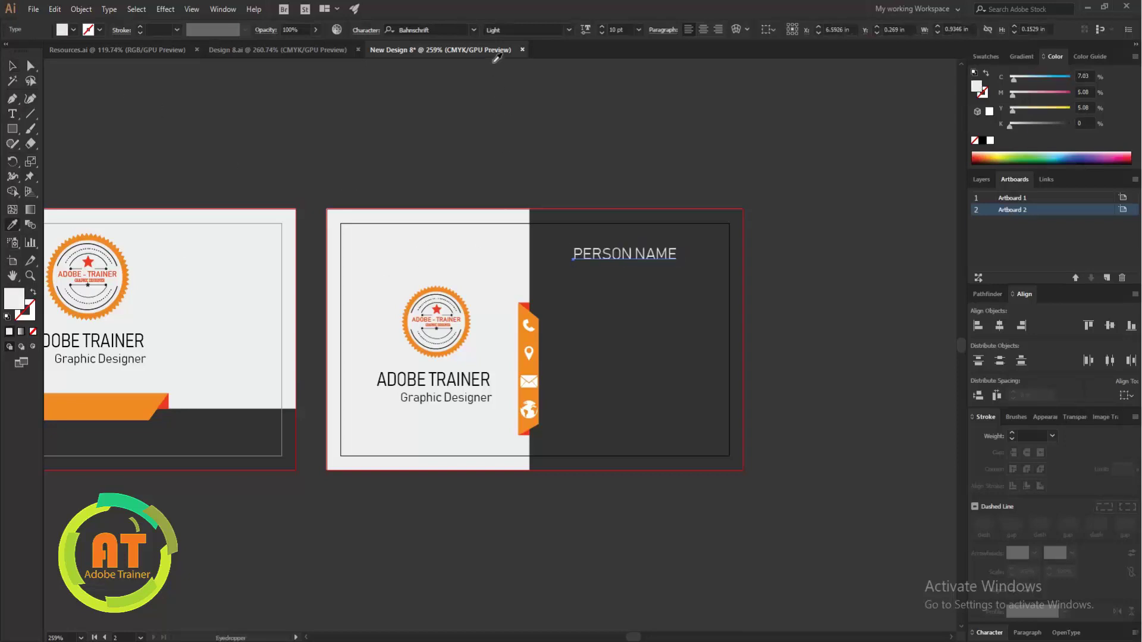
Step: Set PERSON NAME to Light SemiCondensed at about 15 pt, and copy Graphic Designer beneath it
left_click(568, 30)
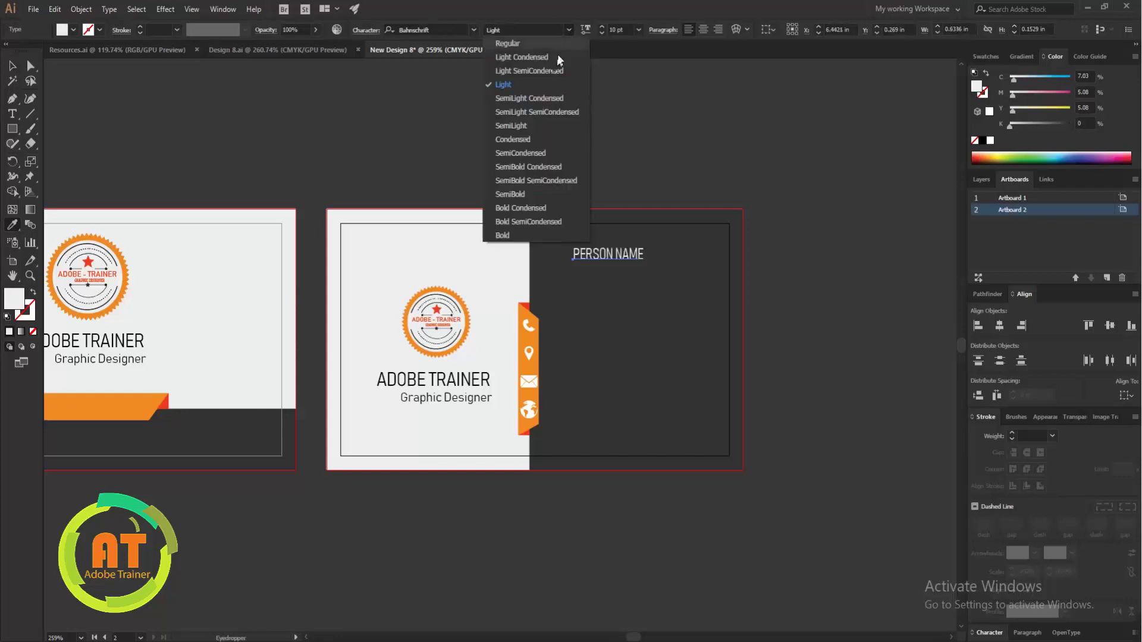
left_click(554, 71)
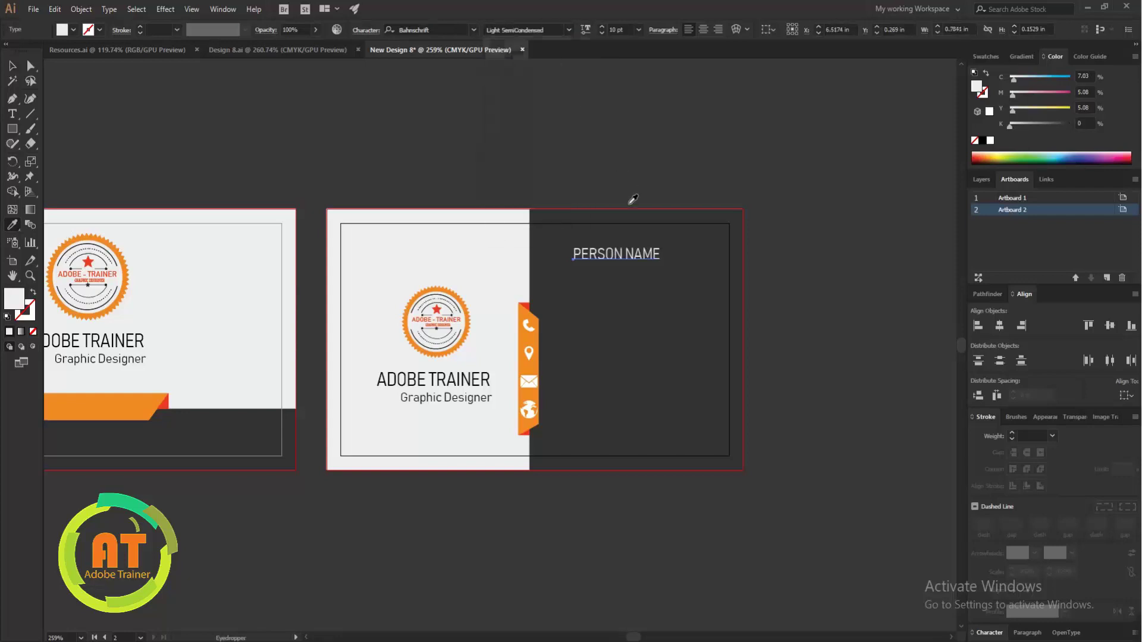
left_click(17, 67)
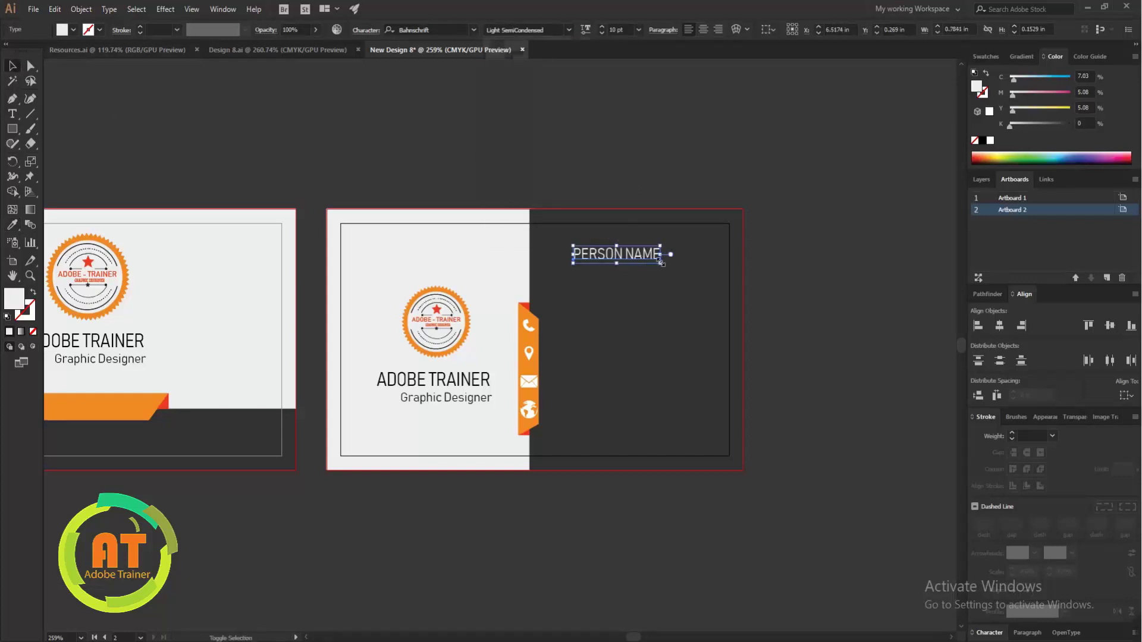
mouse_move(660, 262)
left_mouse_down()
mouse_move(706, 293)
mouse_move(678, 264)
left_mouse_up()
left_click(805, 304)
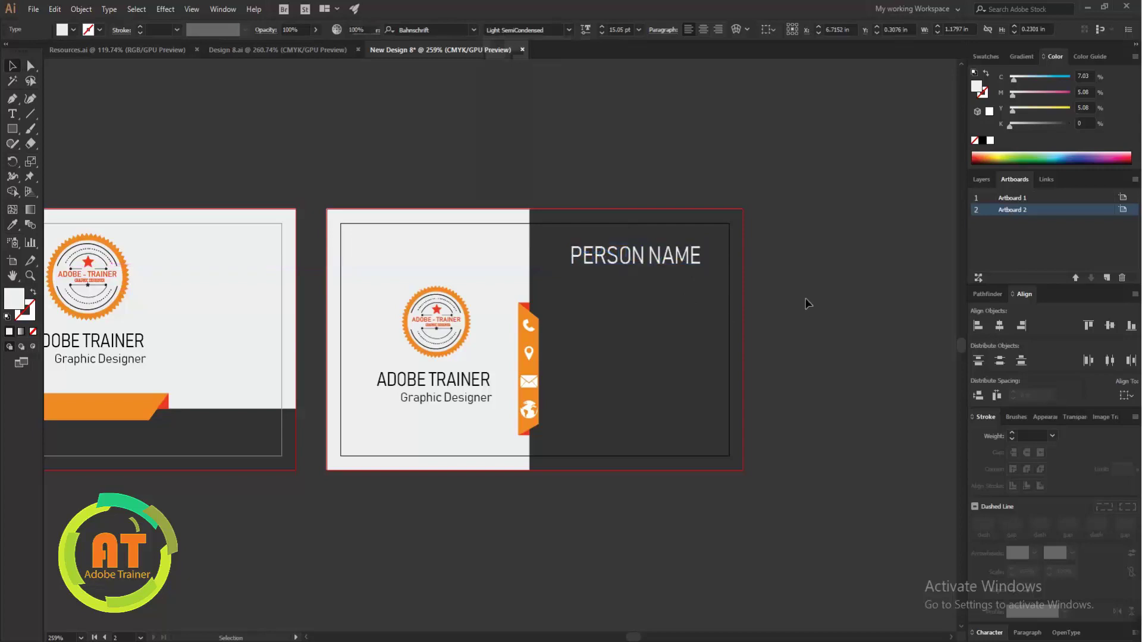
left_click(475, 402)
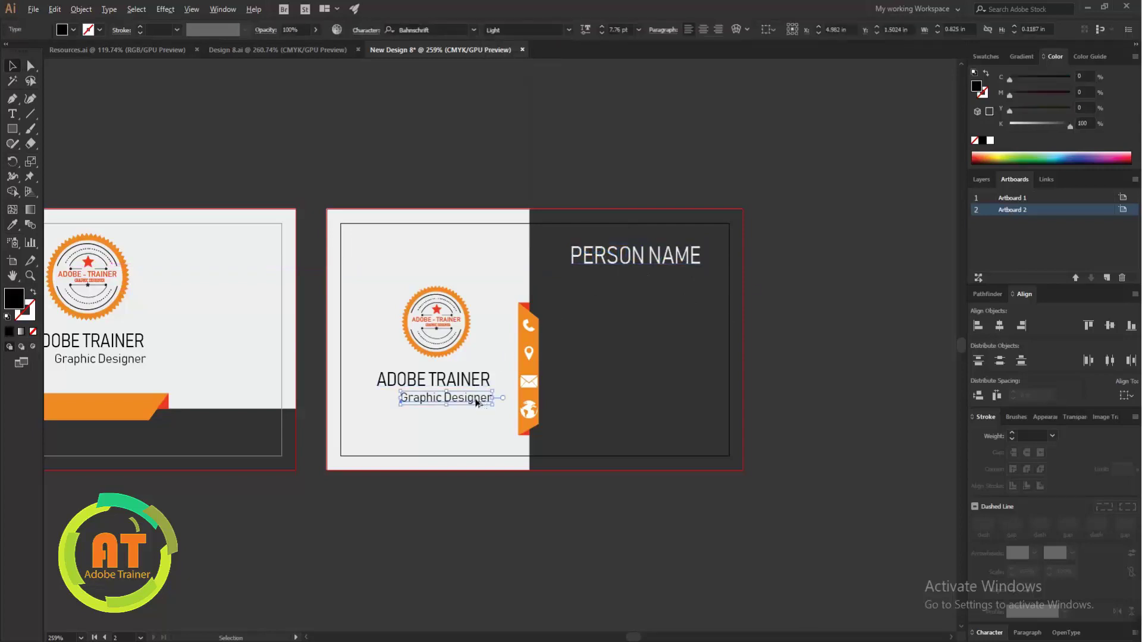
mouse_move(476, 402)
left_mouse_down()
mouse_move(685, 282)
mouse_move(669, 283)
left_mouse_up()
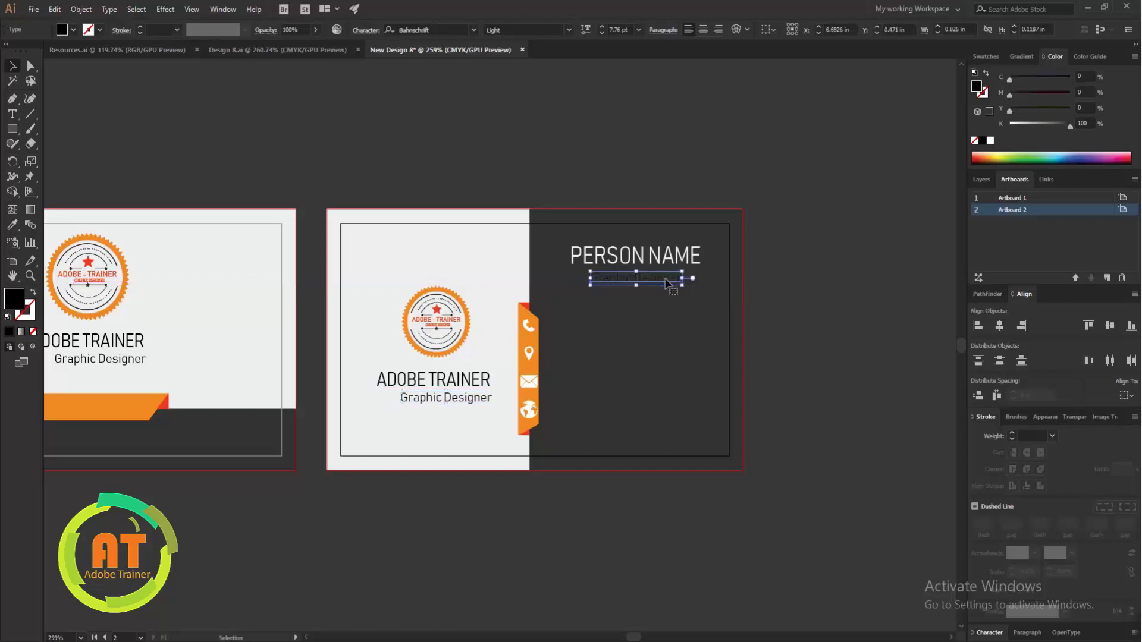
Step: Recolour the copied text light grey, retype it as Designation, and place it under PERSON NAME
key("i")
left_click(466, 238)
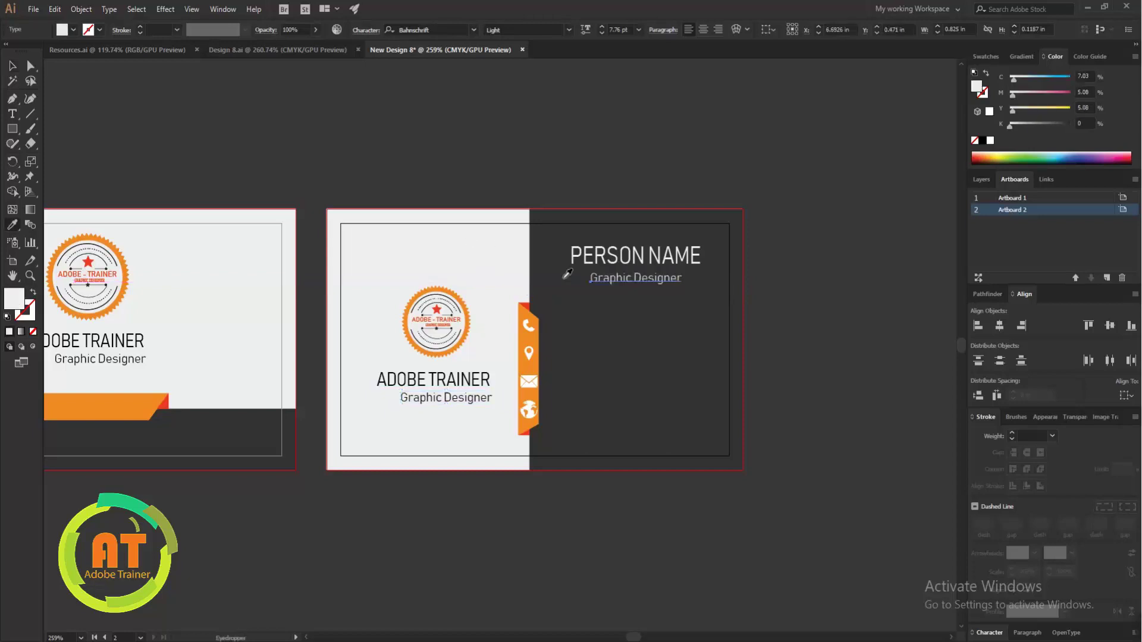
double_click(664, 280)
key("ctrl+a")
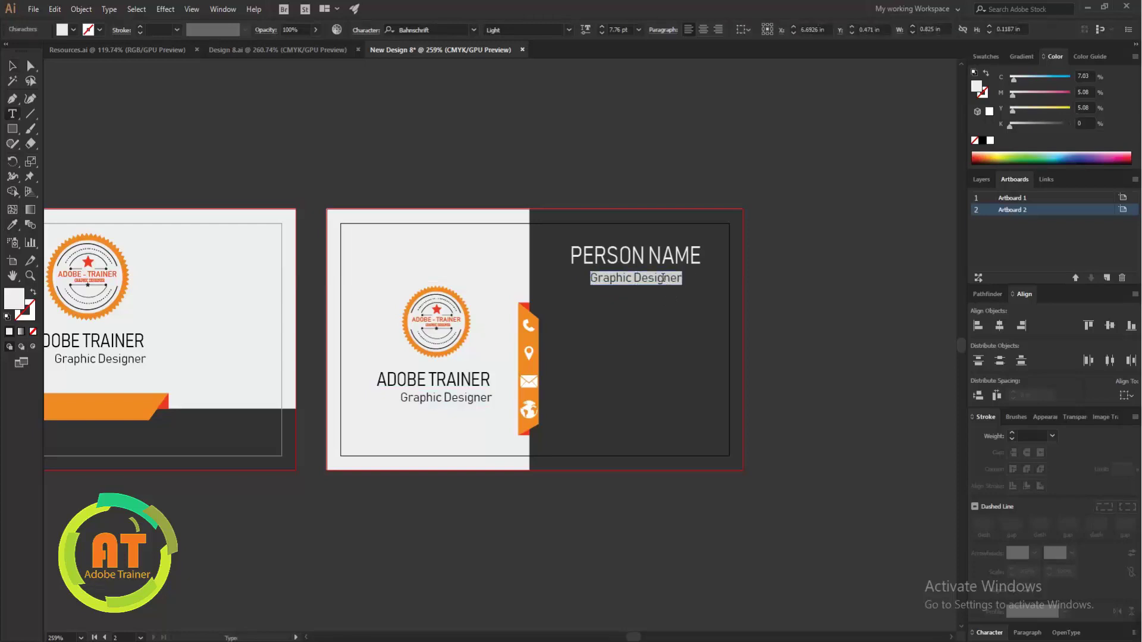
type("Designation")
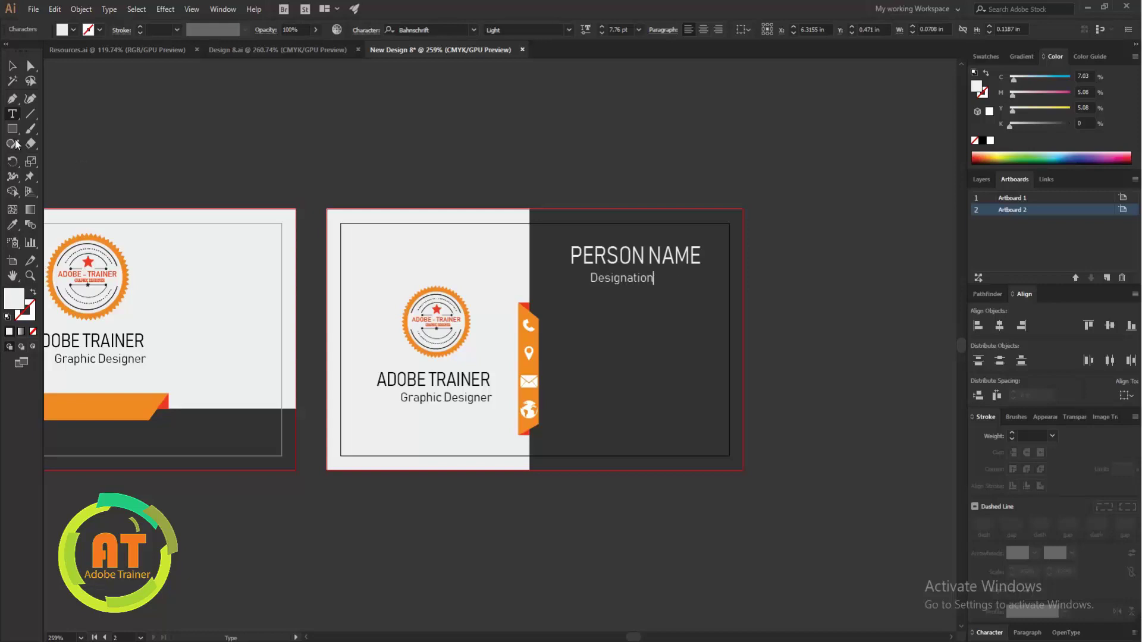
key("Escape")
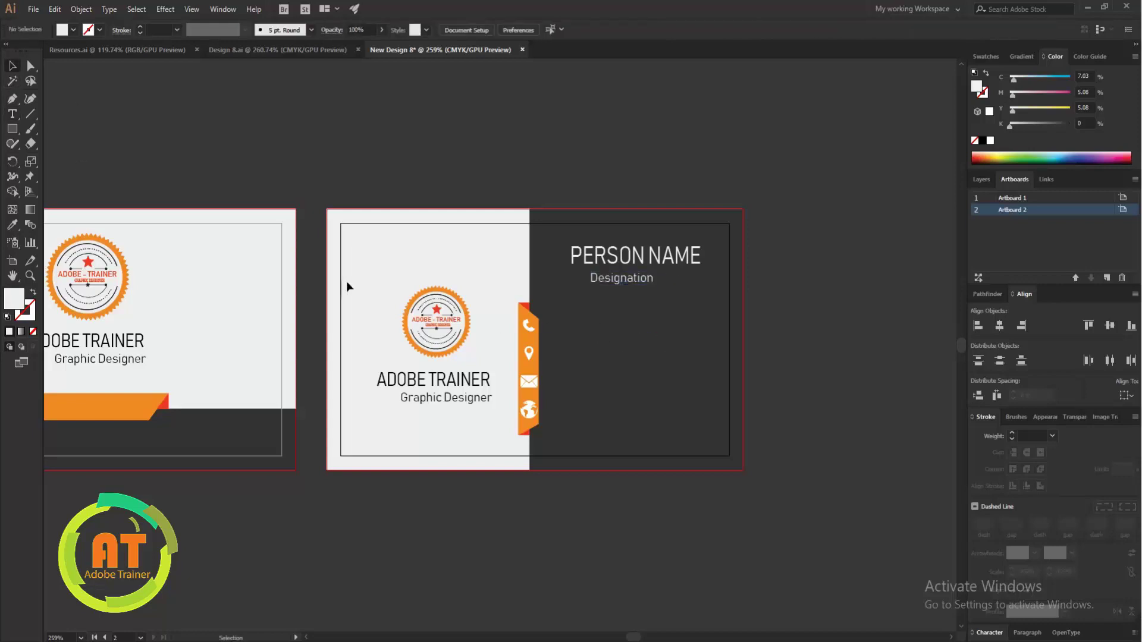
left_click_drag(613, 282, 645, 282)
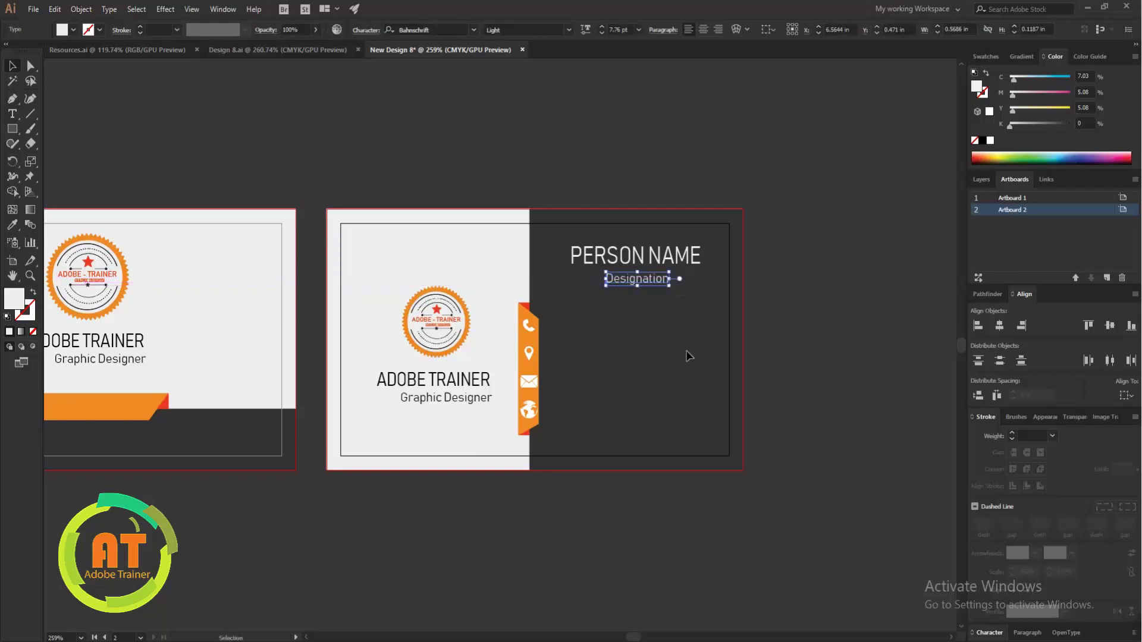
left_click(841, 332)
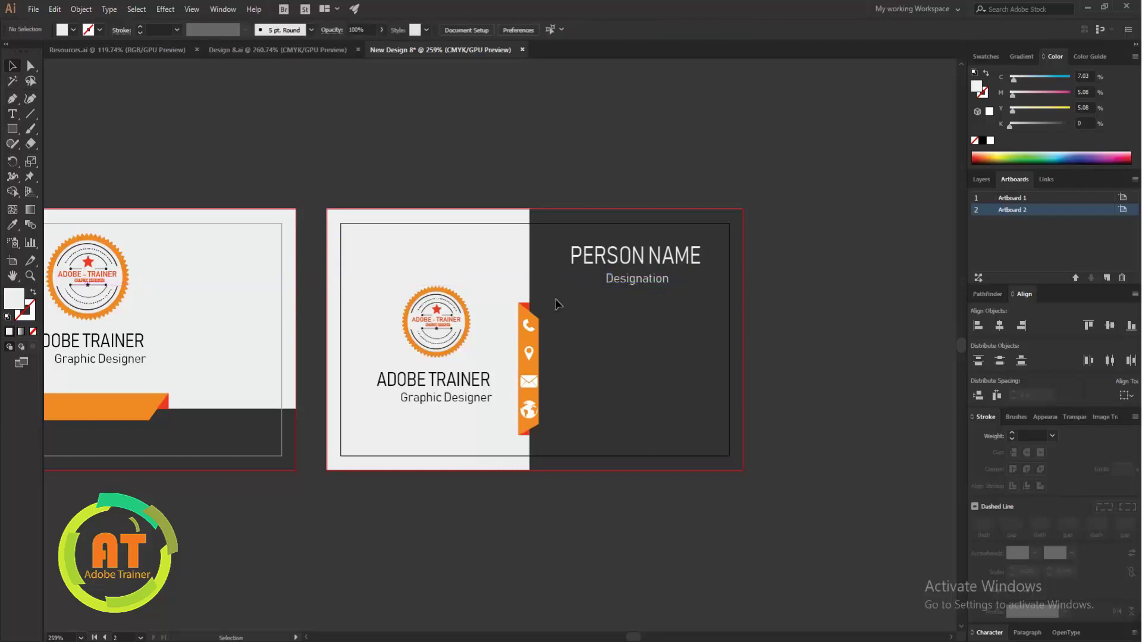
Step: Draw a short red underline below Designation, then copy Designation down beside the phone icon
left_click(30, 113)
left_click_drag(614, 297, 678, 295)
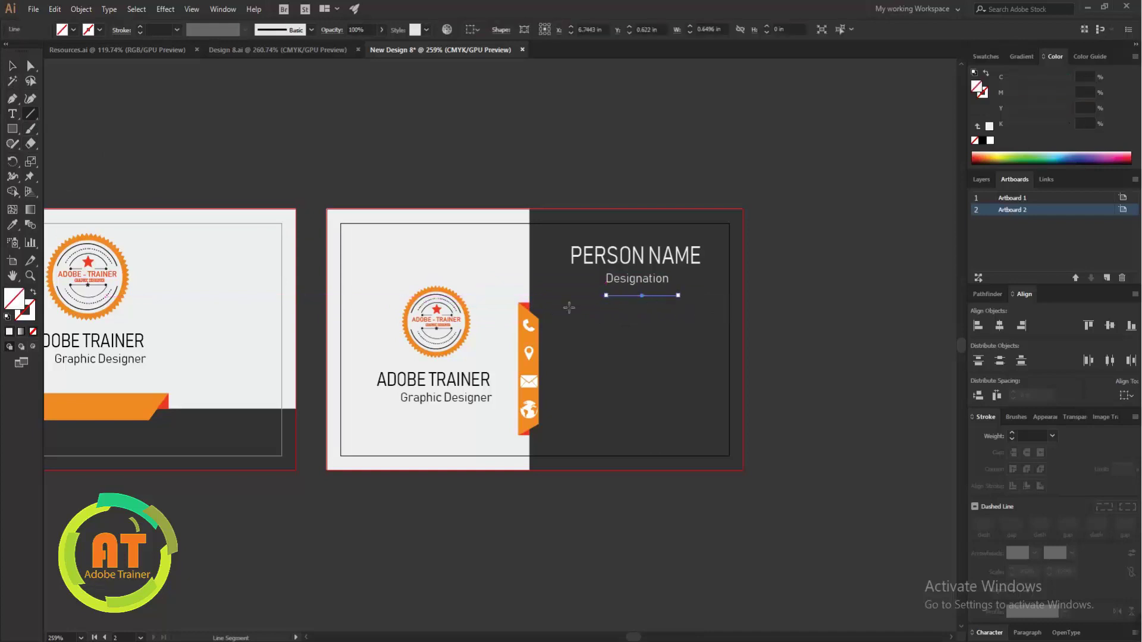
key("i")
left_click(166, 401)
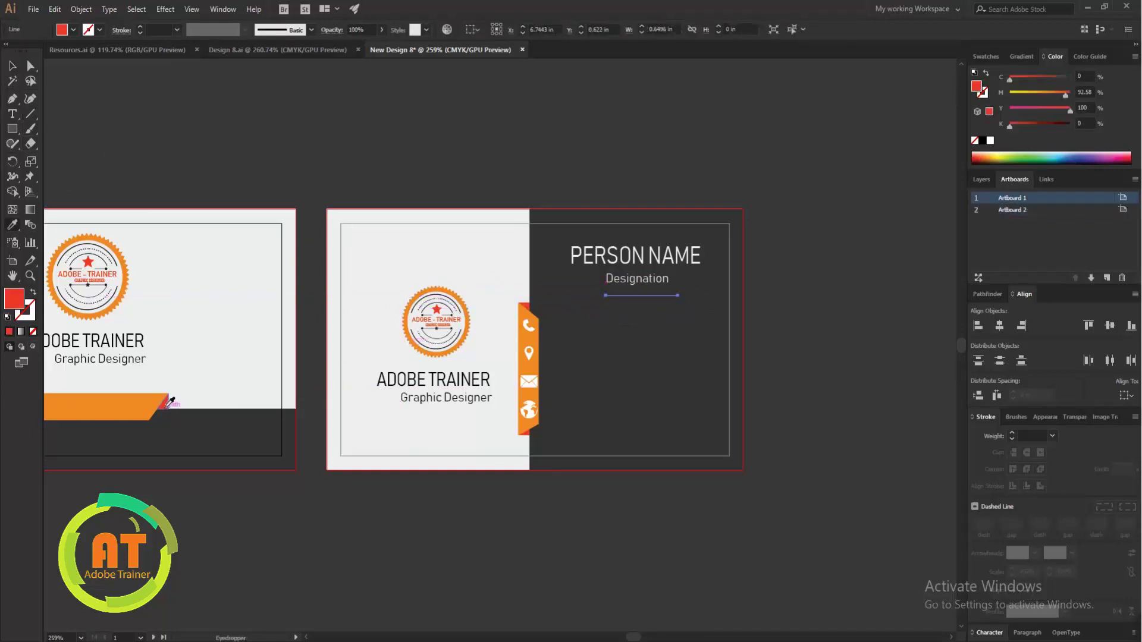
left_click(32, 293)
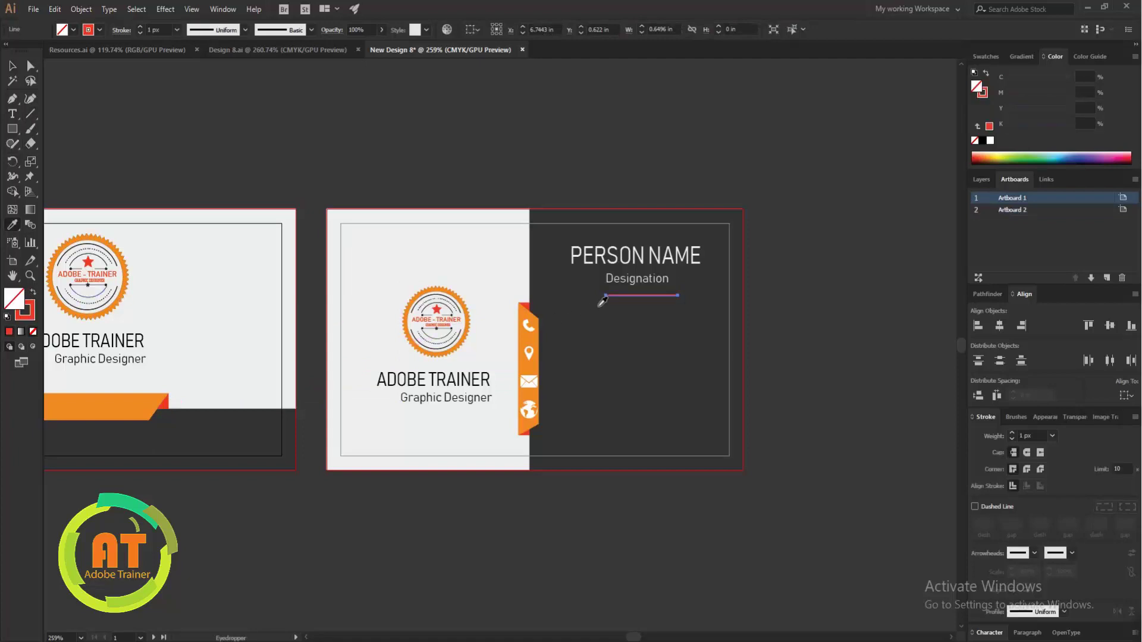
key("Up")
key("v")
left_click(803, 376)
left_click_drag(642, 373, 634, 353)
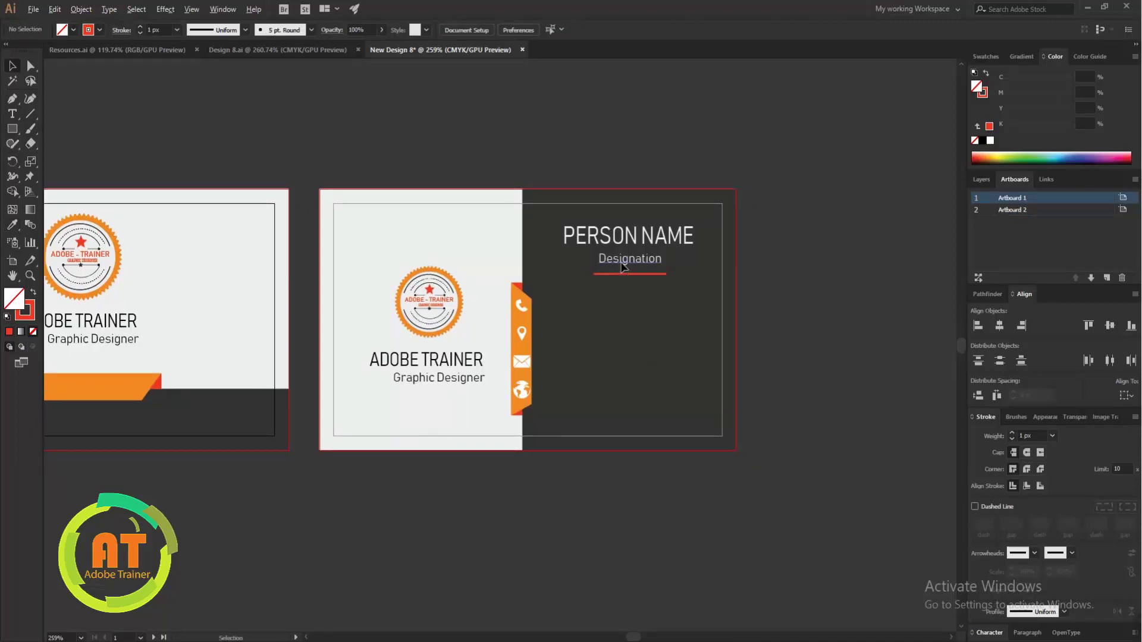
mouse_move(623, 267)
left_mouse_down()
mouse_move(583, 316)
mouse_move(588, 340)
left_mouse_up()
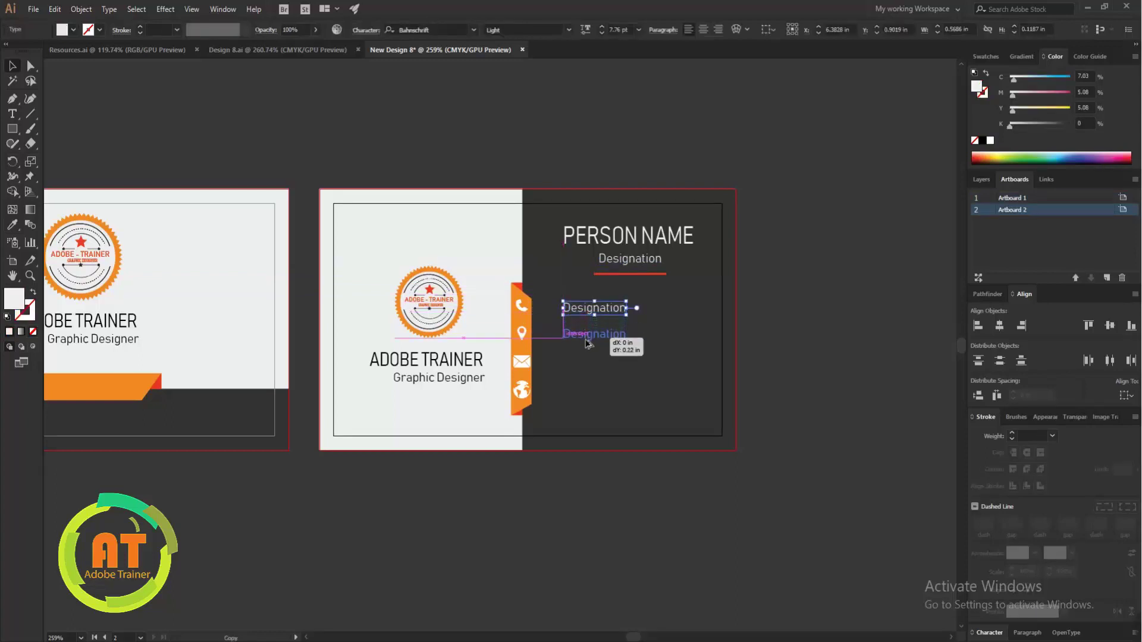
Step: Copy Designation down the icon tab and replace the first line with a phone number
left_click_drag(586, 343, 586, 401)
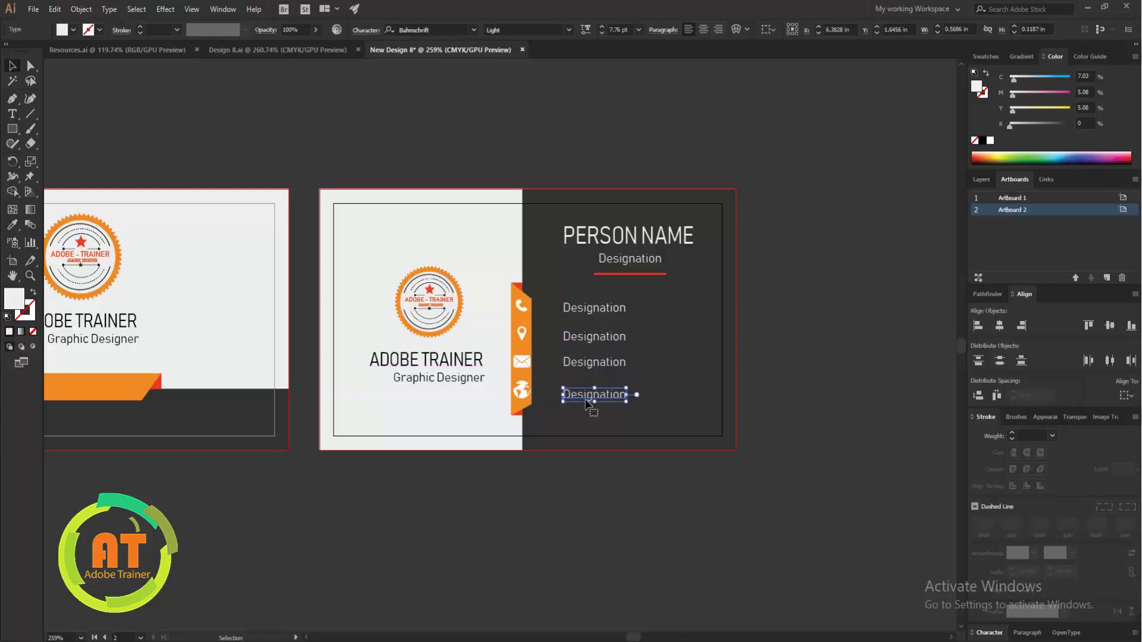
double_click(586, 315)
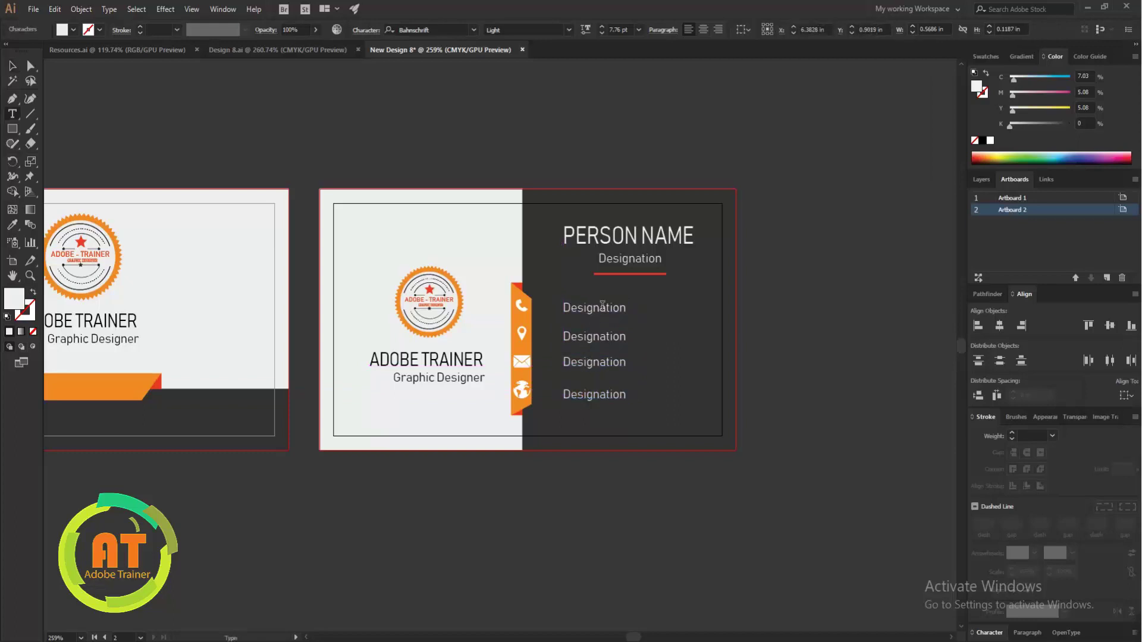
double_click(603, 306)
type("+0")
type(" 123 456 789")
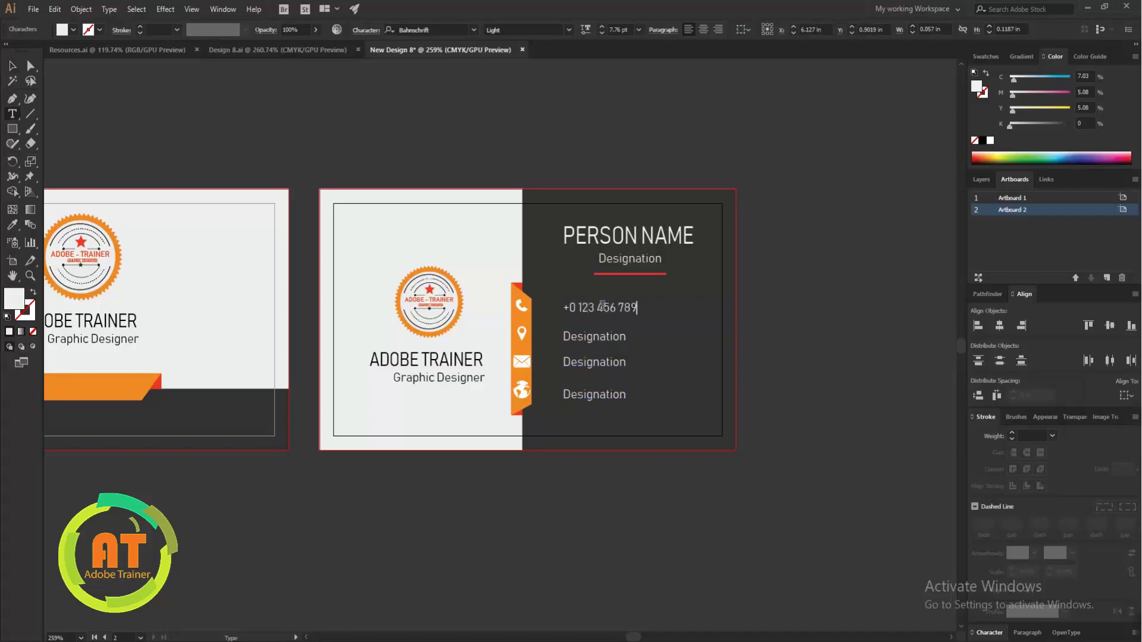
Step: Retype the remaining lines as Your Office, an email address, and the website address
double_click(607, 336)
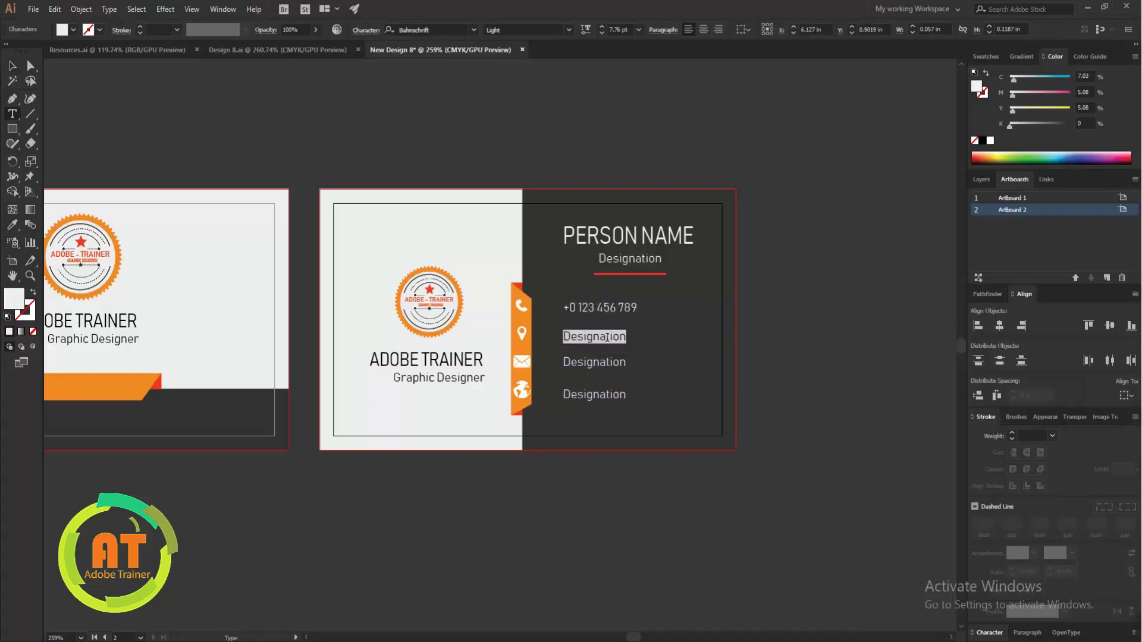
type("Your")
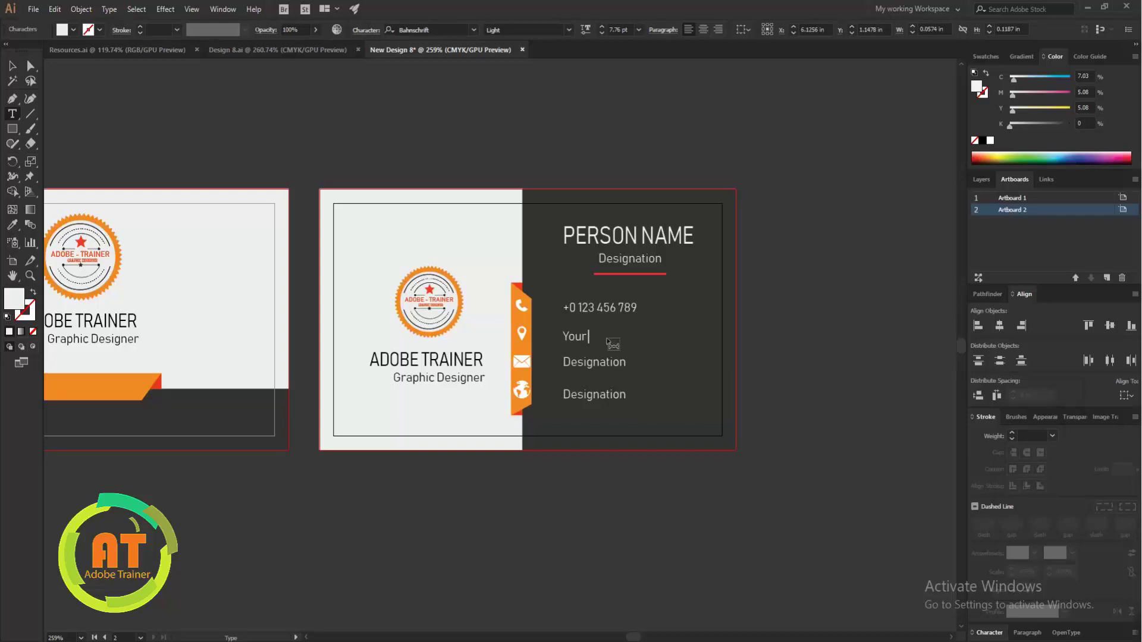
type(" Office Location")
double_click(618, 363)
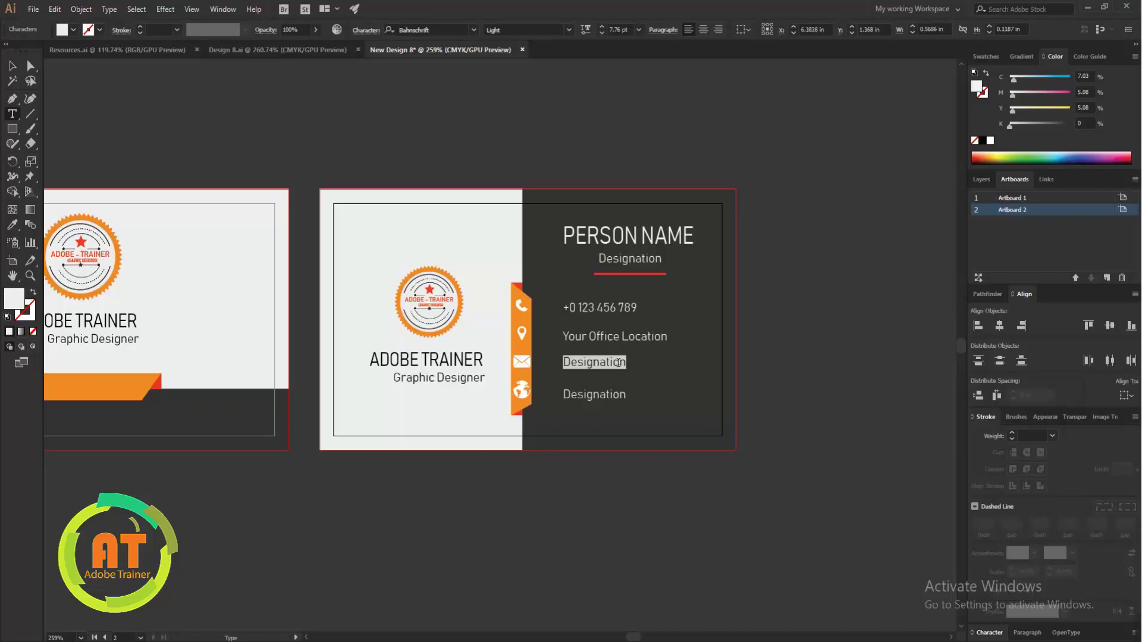
type("abc@g")
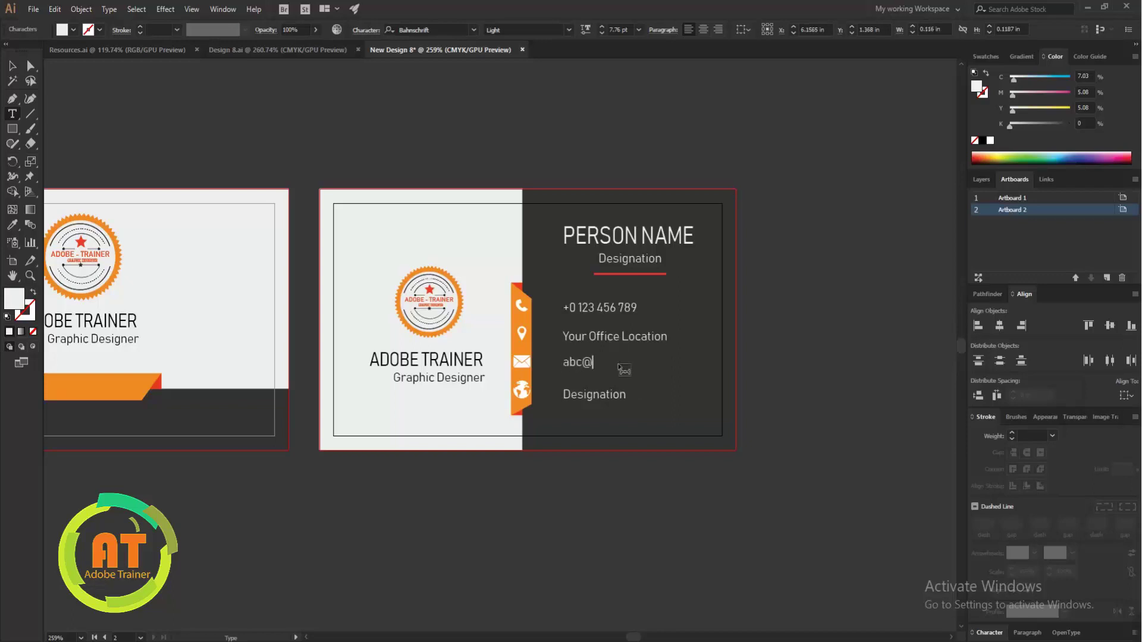
type("mail.com")
double_click(608, 396)
type("www.website")
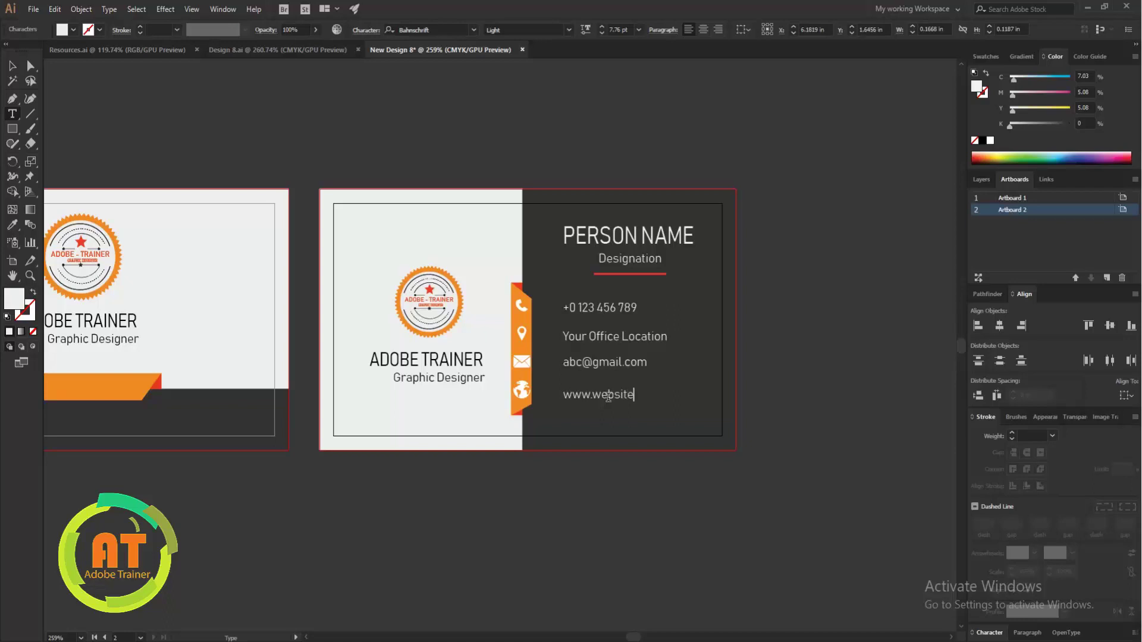
type("m")
left_click(12, 66)
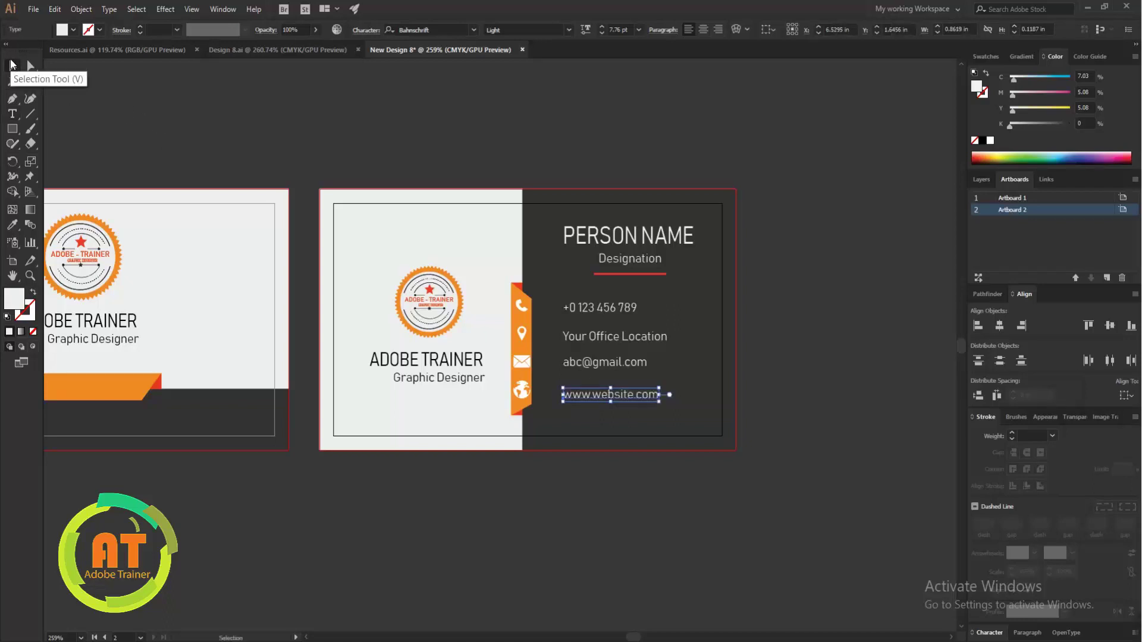
left_click(590, 316)
left_click_drag(554, 287, 616, 421)
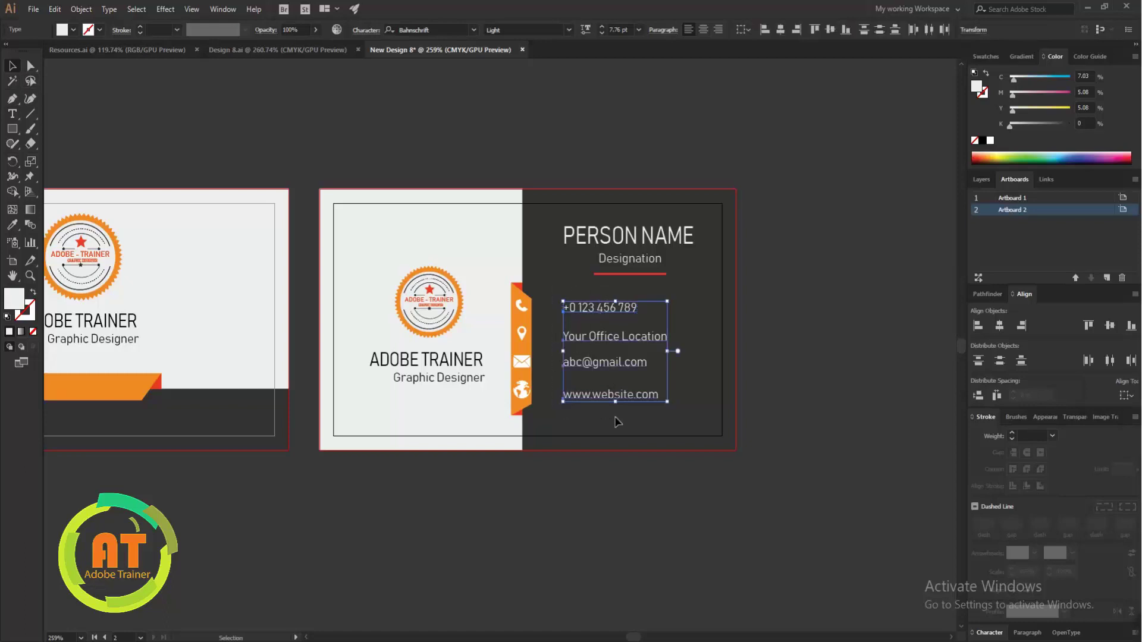
left_click(1003, 358)
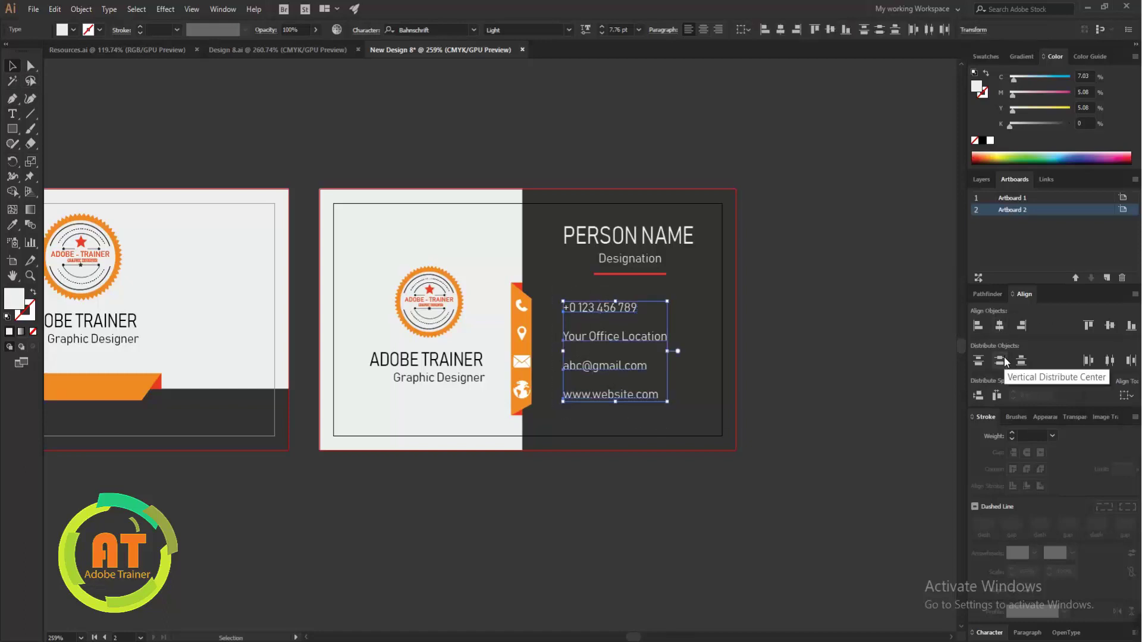
key("Left")
key("Left")
key("Left")
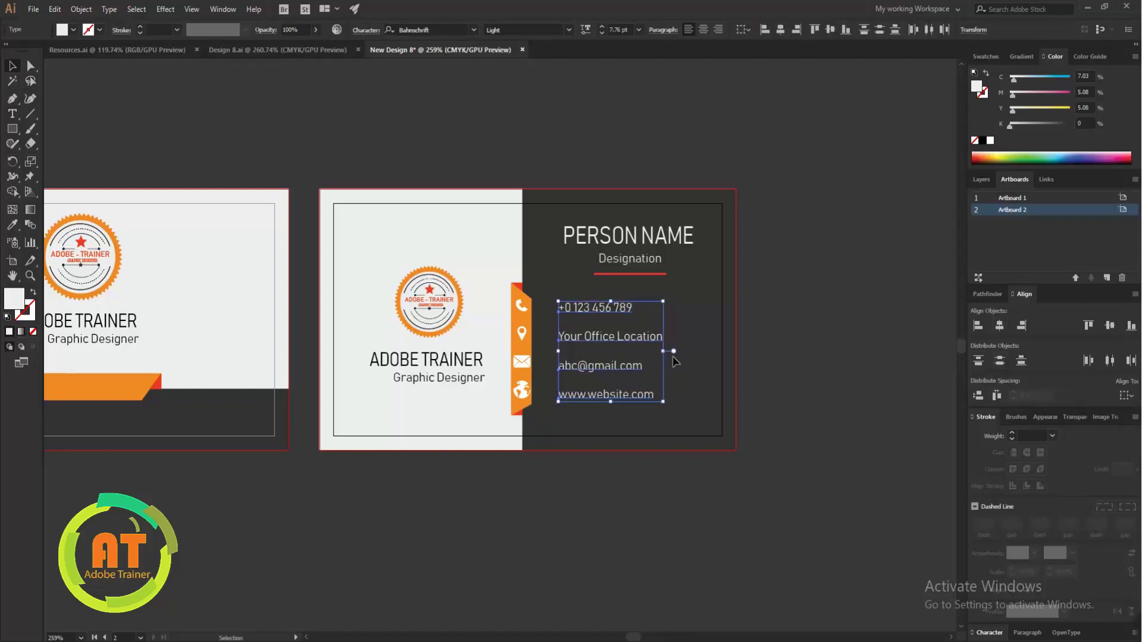
key("Right")
key("Right")
left_click(782, 360)
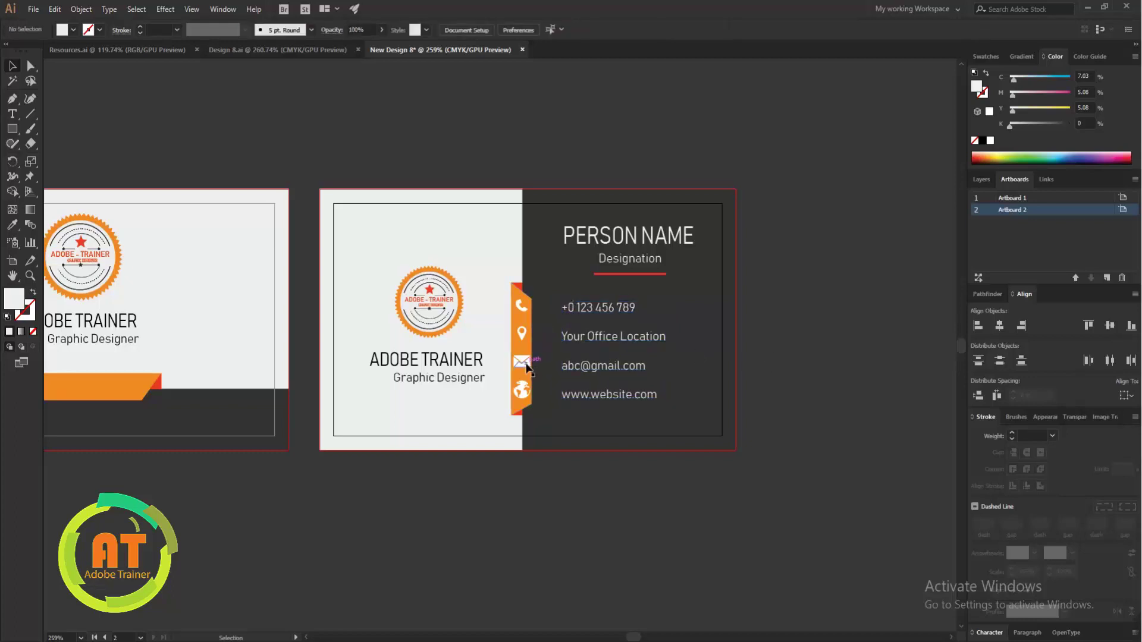
Step: Make the orange icon tab group slightly narrower
left_click(522, 389)
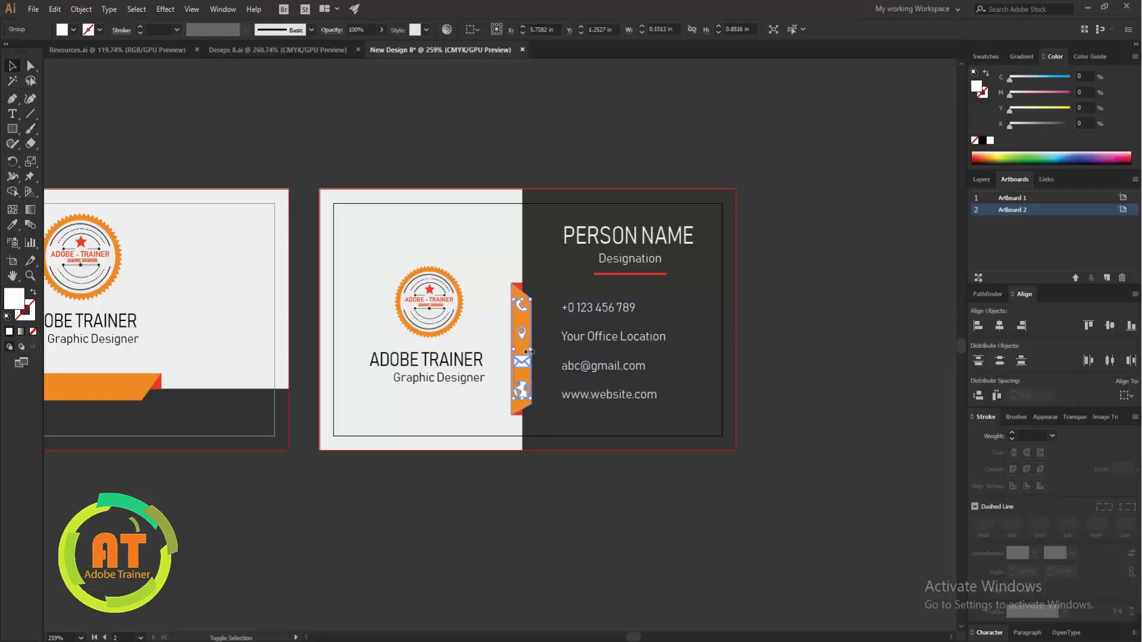
left_click_drag(532, 351, 529, 351)
left_click(548, 364)
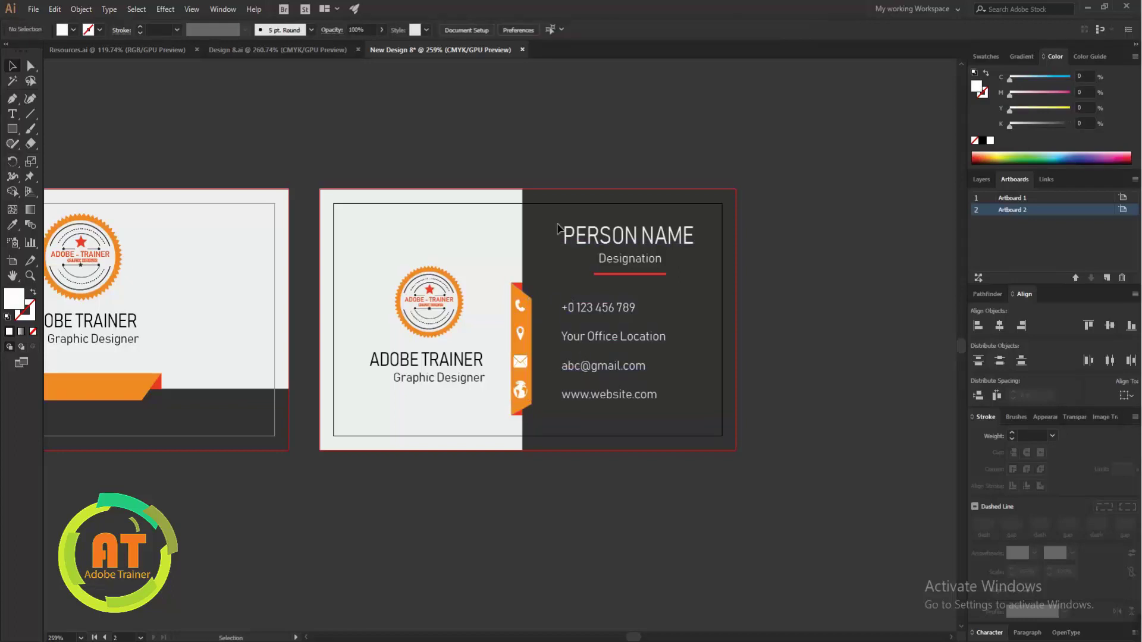
Step: Shift the right-side text block left, closer to the icon tab
left_click(639, 368)
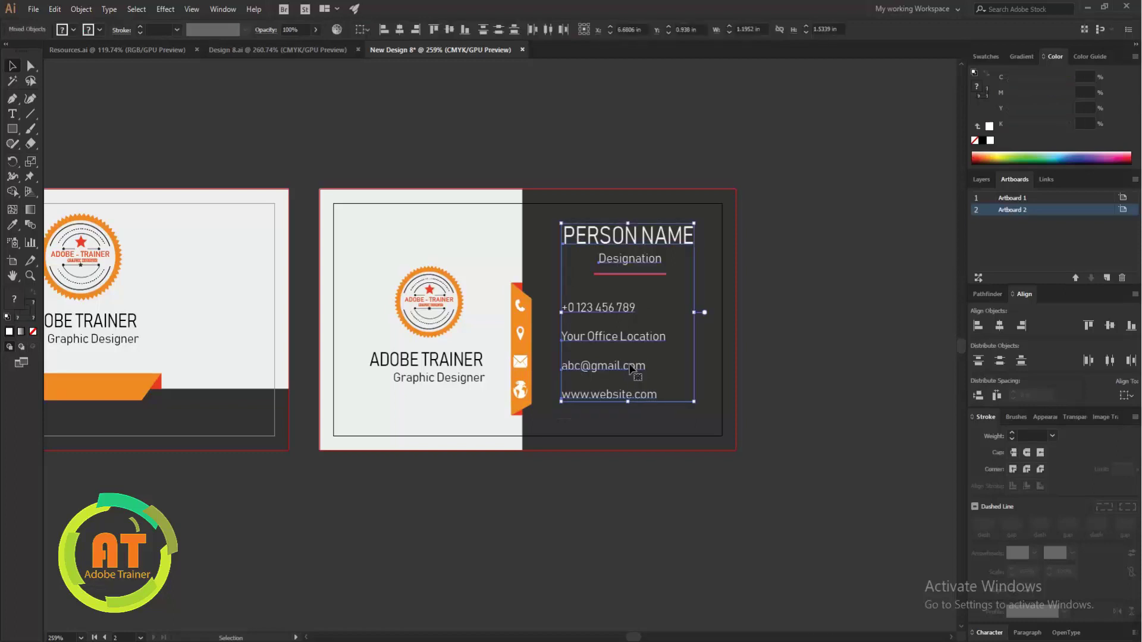
left_click_drag(639, 368, 632, 368)
key("Left")
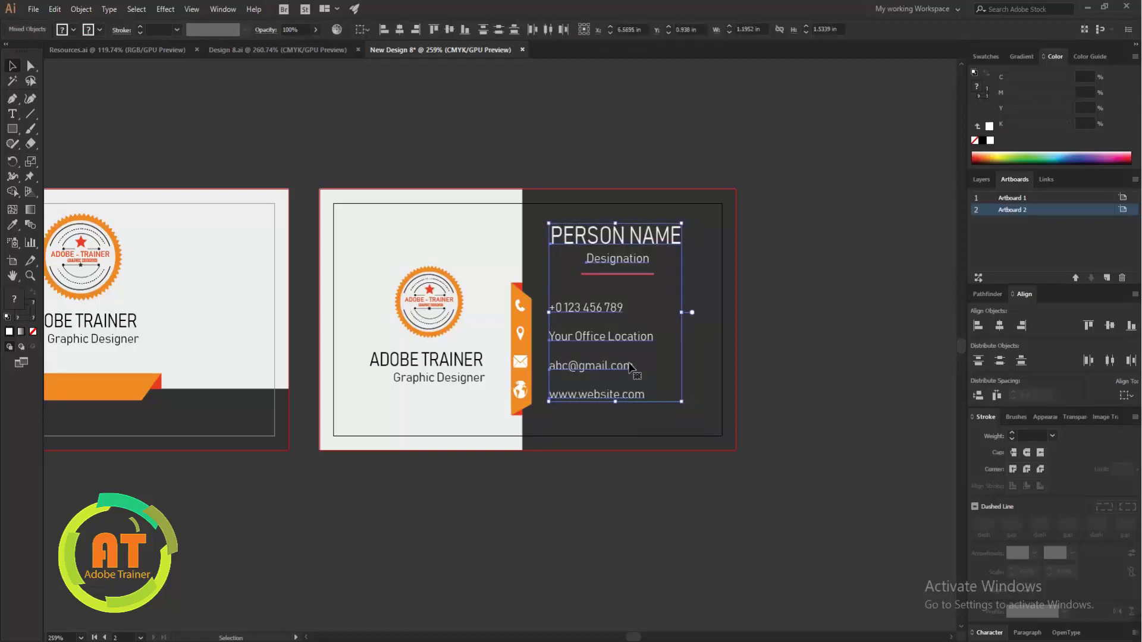
key("Left")
key("Left")
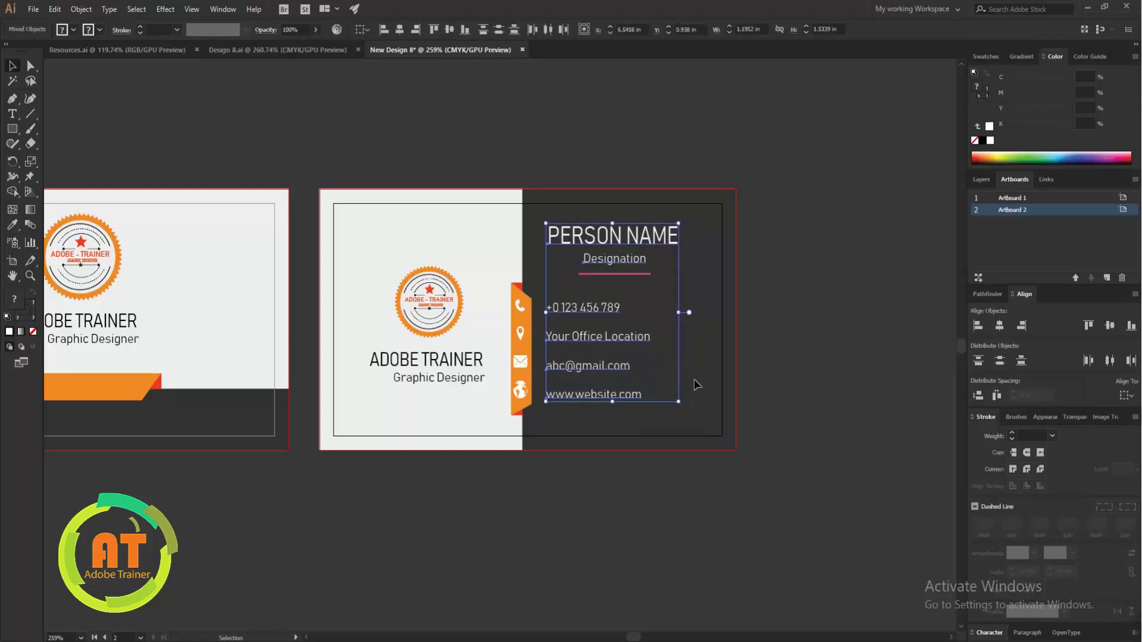
left_click(775, 406)
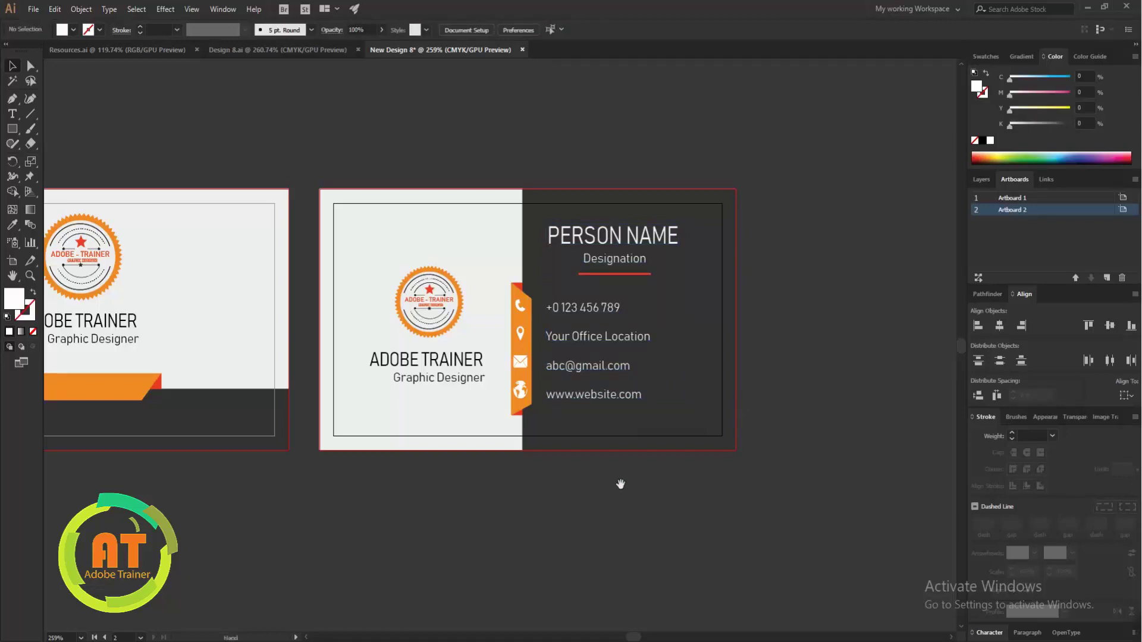
left_click_drag(414, 480, 713, 489)
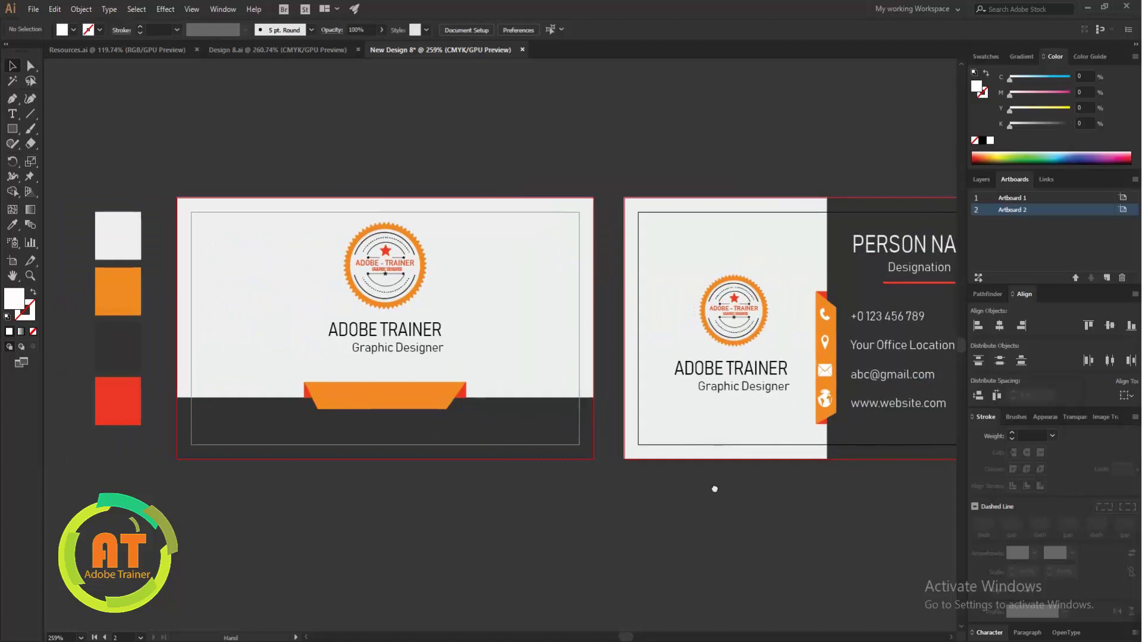
mouse_move(715, 489)
left_mouse_down()
mouse_move(745, 488)
mouse_move(519, 477)
mouse_move(688, 488)
left_mouse_up()
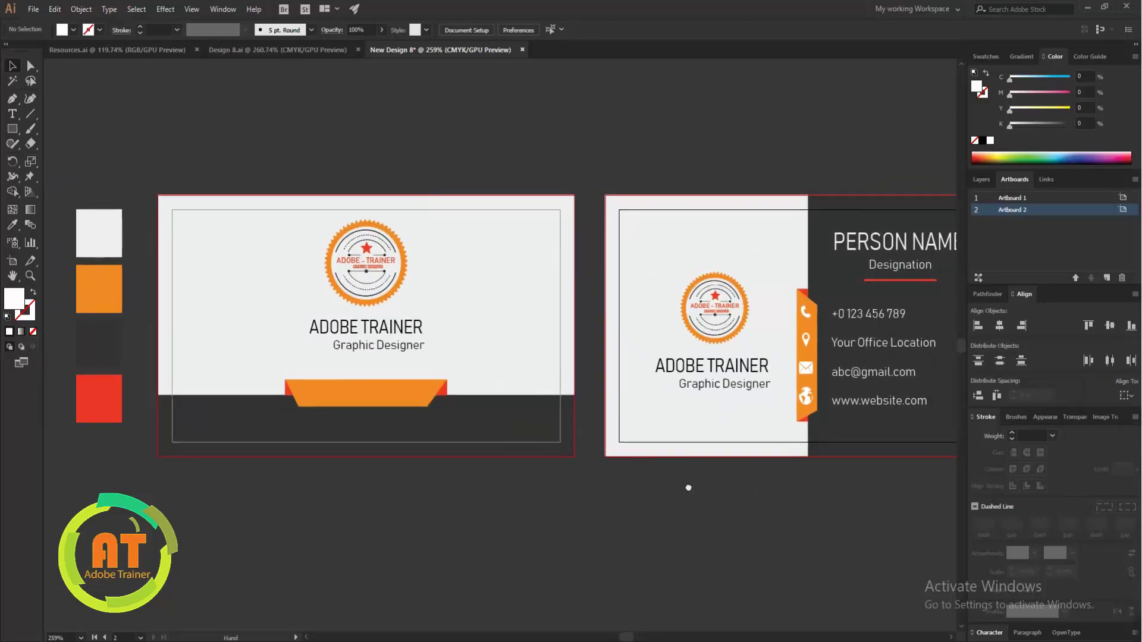
left_click(336, 47)
mouse_move(441, 297)
left_mouse_down()
mouse_move(625, 306)
mouse_move(379, 296)
left_mouse_up()
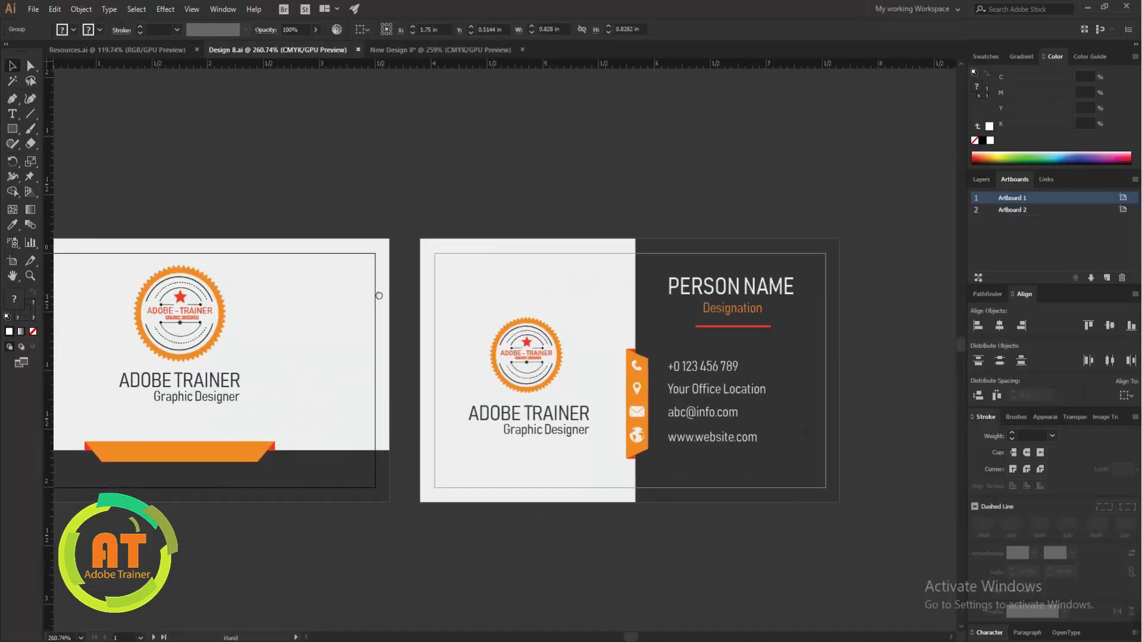
mouse_move(379, 296)
left_mouse_down()
mouse_move(558, 310)
mouse_move(510, 306)
left_mouse_up()
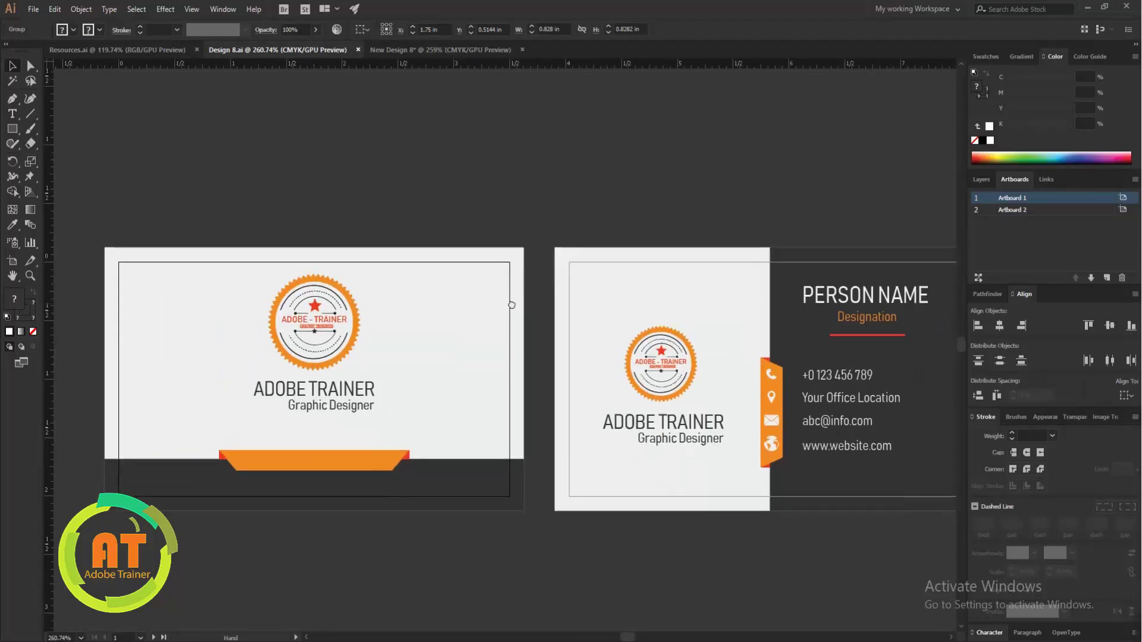
left_click(385, 49)
left_click(677, 293)
mouse_move(689, 300)
left_mouse_down()
mouse_move(491, 300)
mouse_move(783, 327)
mouse_move(742, 310)
left_mouse_up()
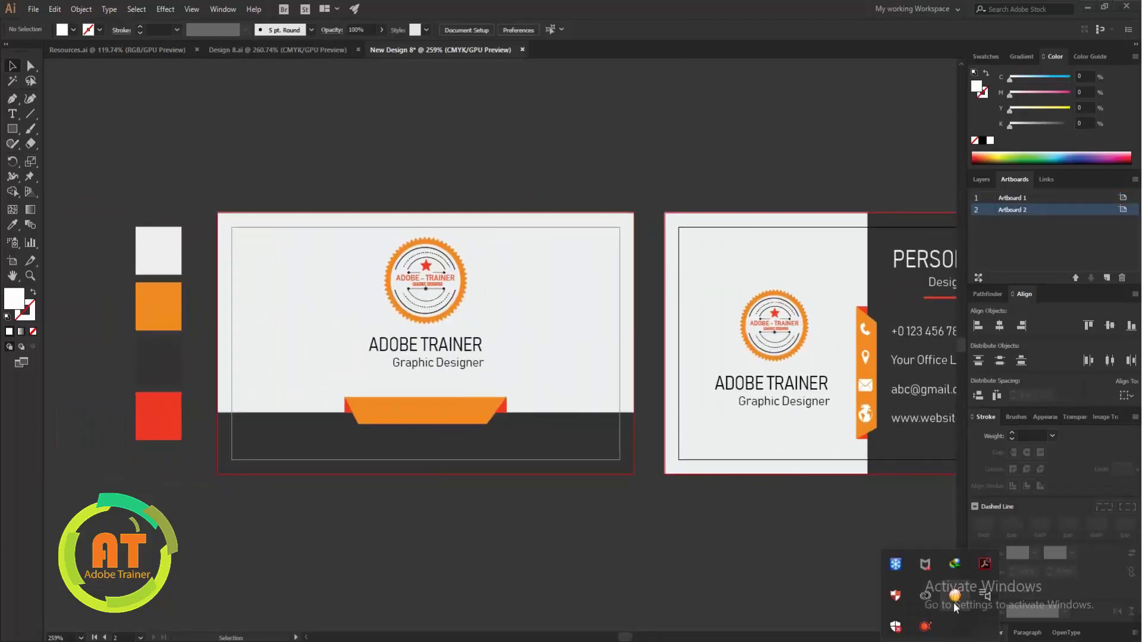
left_click(923, 627)
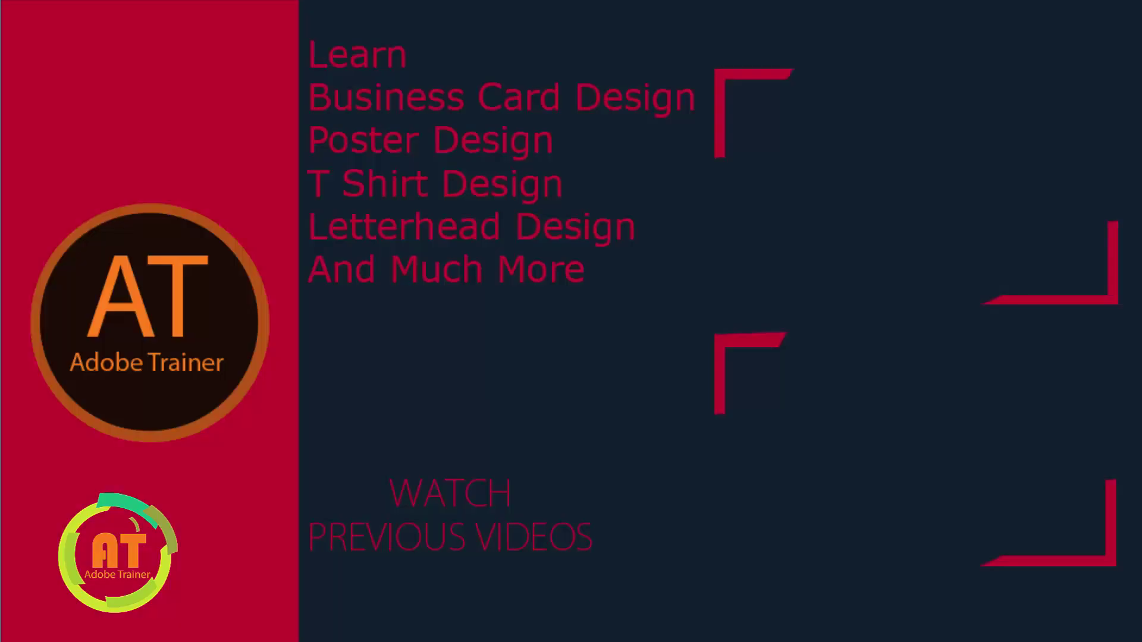